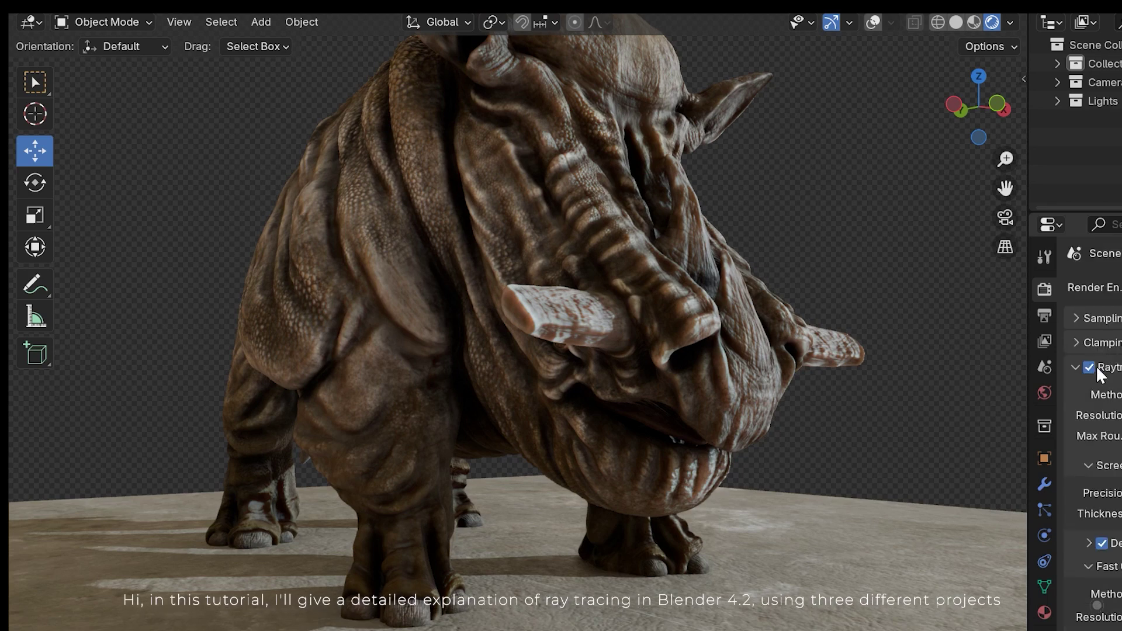
pyautogui.click(1089, 368)
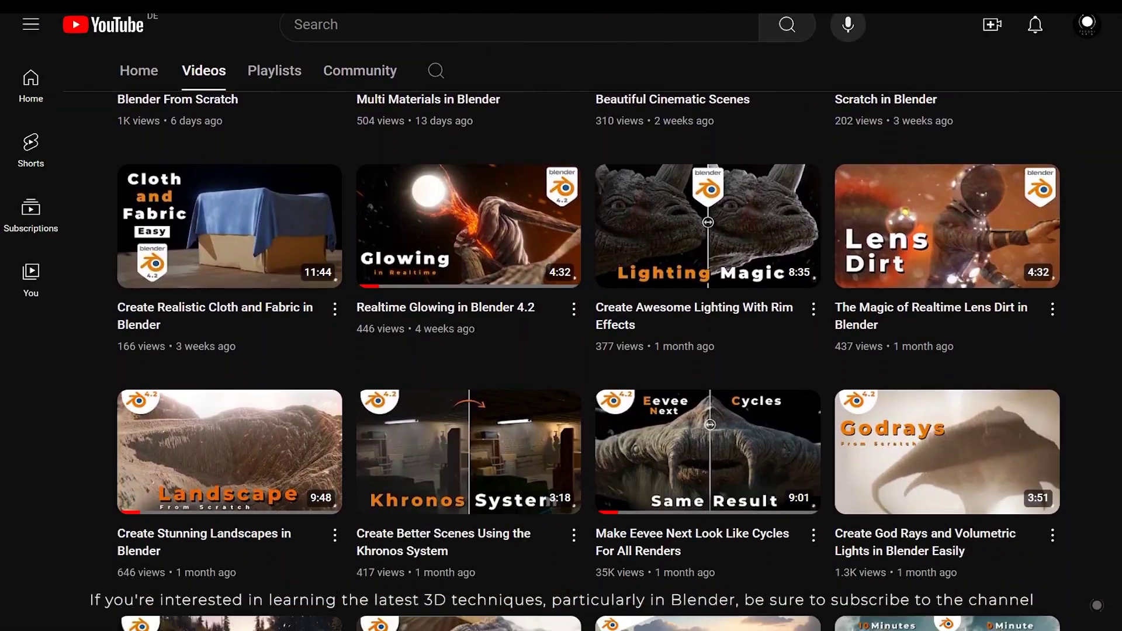
# Step: Browse the YouTube channel's video list and the asset store's character and creature models
pyautogui.scroll(-5, 588, 361)
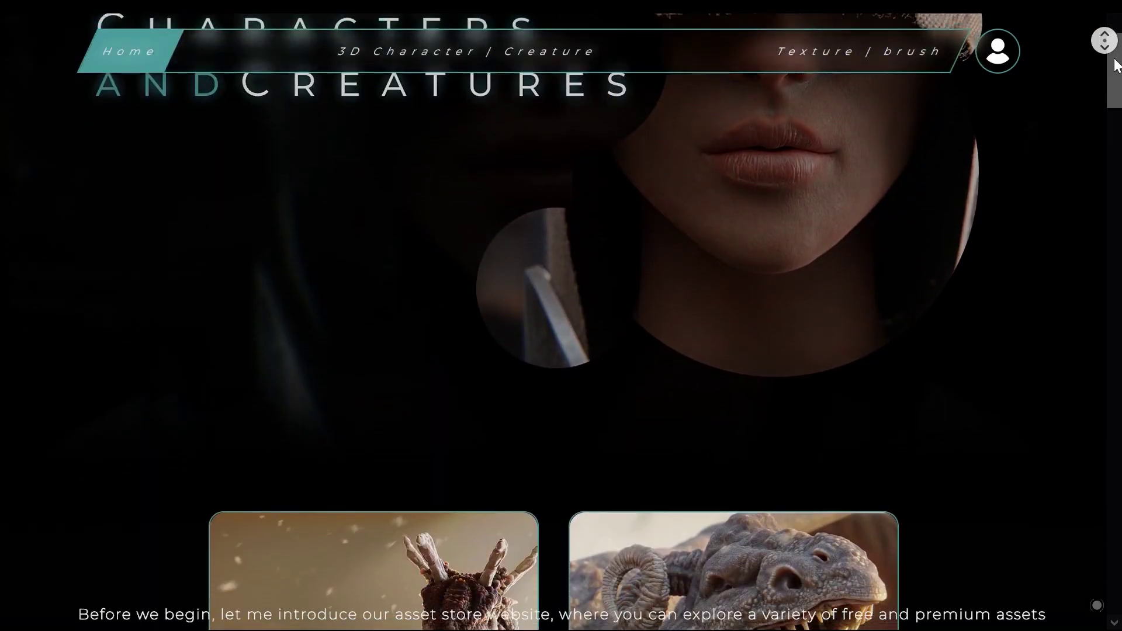
pyautogui.scroll(-3, 1116, 58)
pyautogui.scroll(-7, 1116, 64)
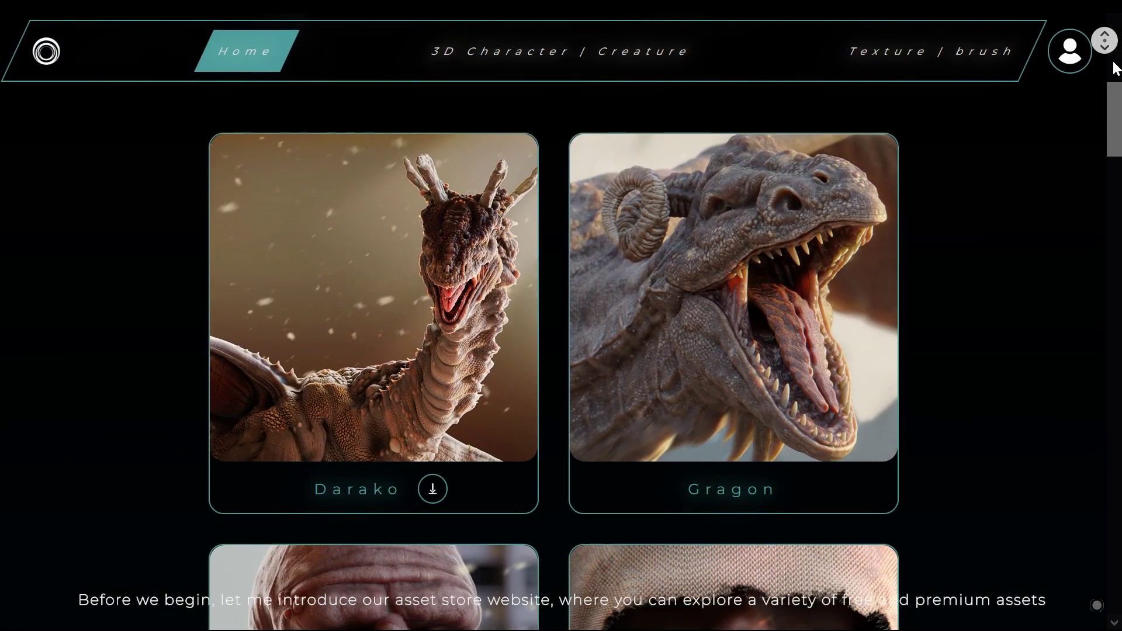
pyautogui.scroll(-8, 1115, 67)
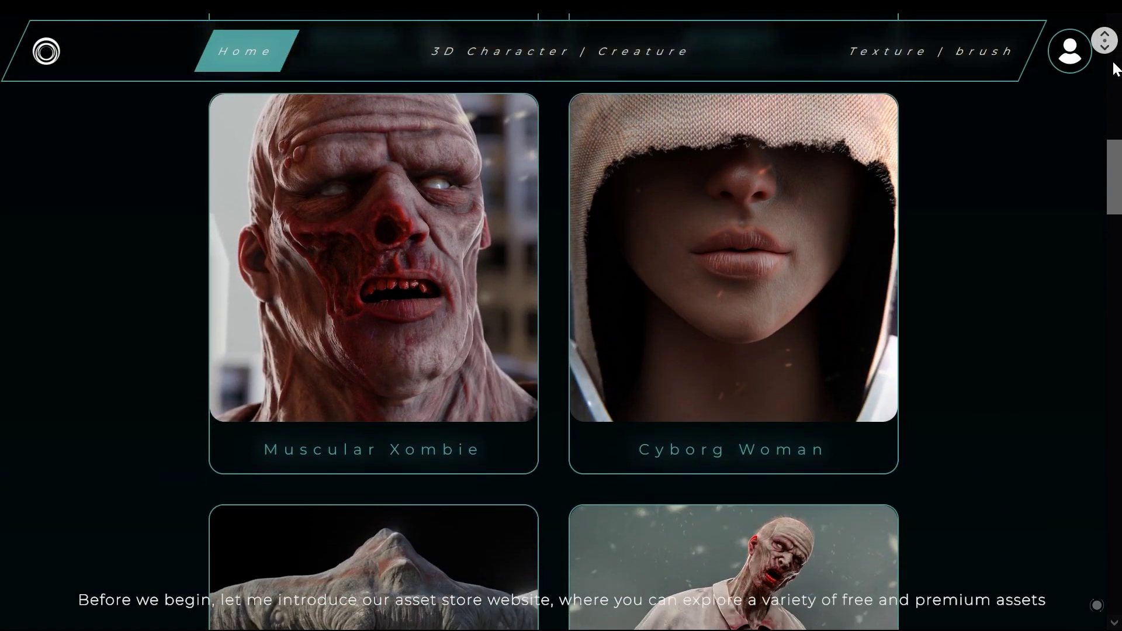
pyautogui.scroll(-8, 1115, 69)
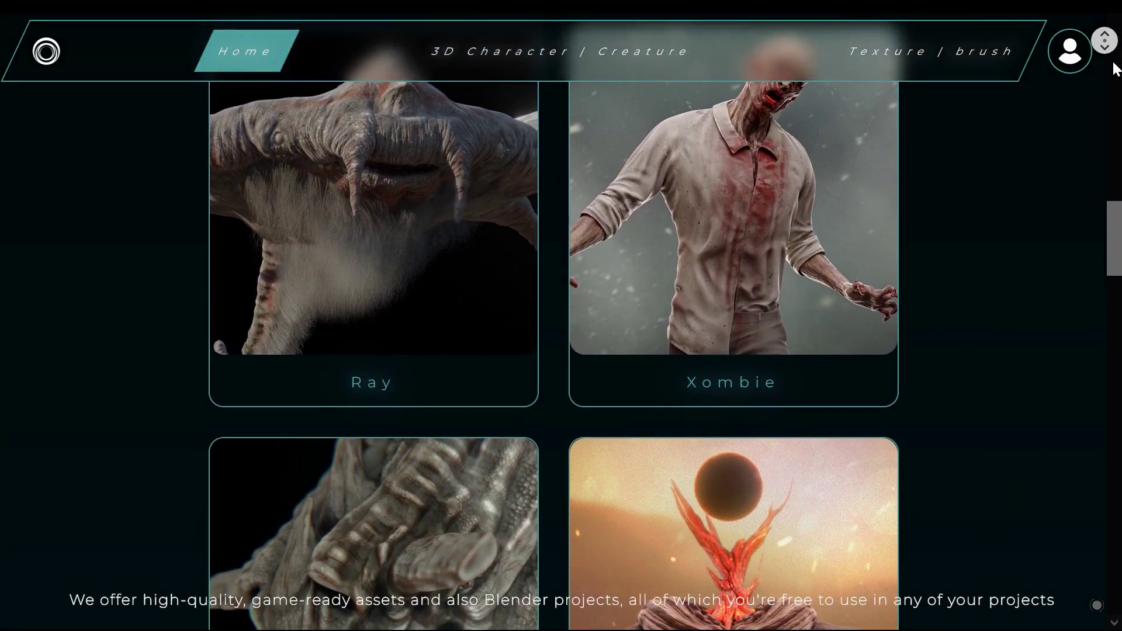
pyautogui.scroll(-7, 1115, 68)
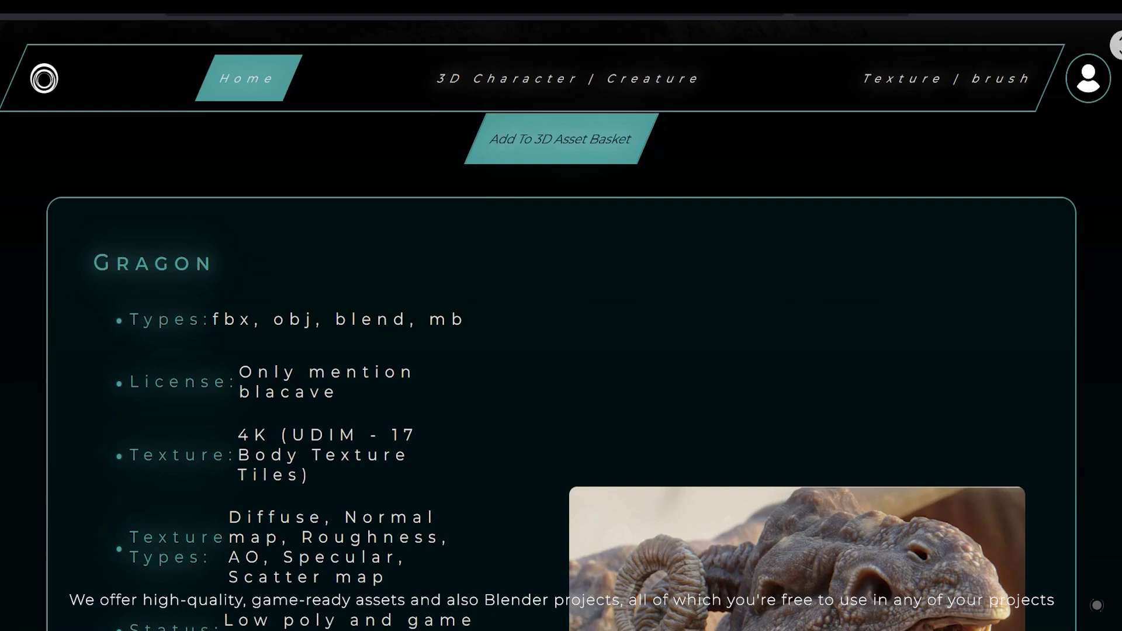
# Step: Read through the Gragon asset's specifications, price and preview images on its store page
pyautogui.scroll(-8, 561, 350)
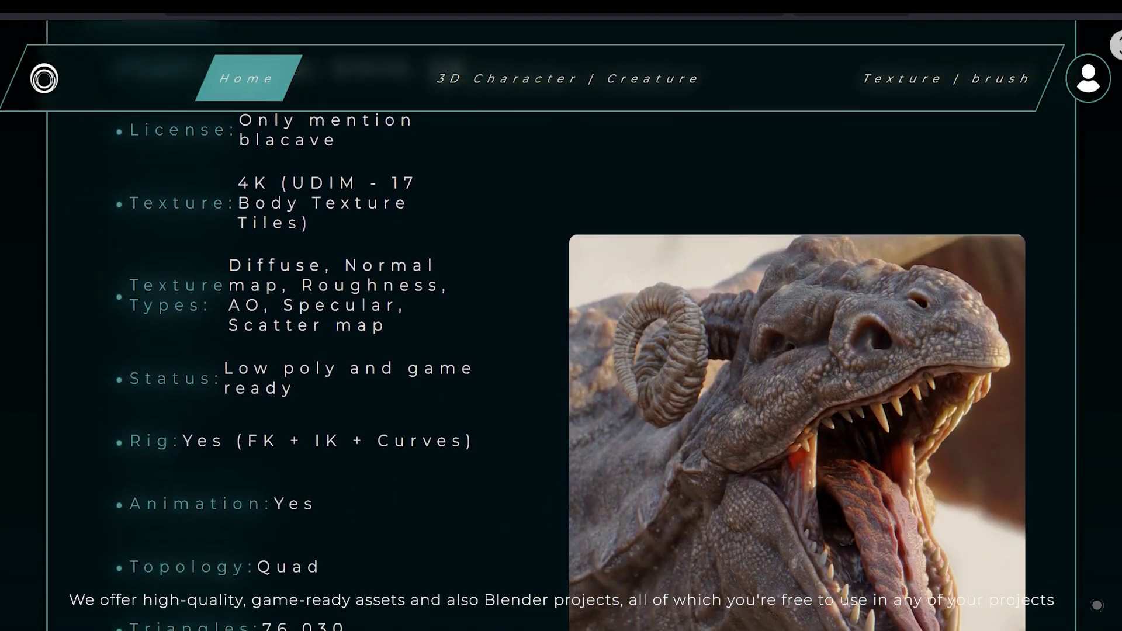
pyautogui.scroll(-6, 1063, 269)
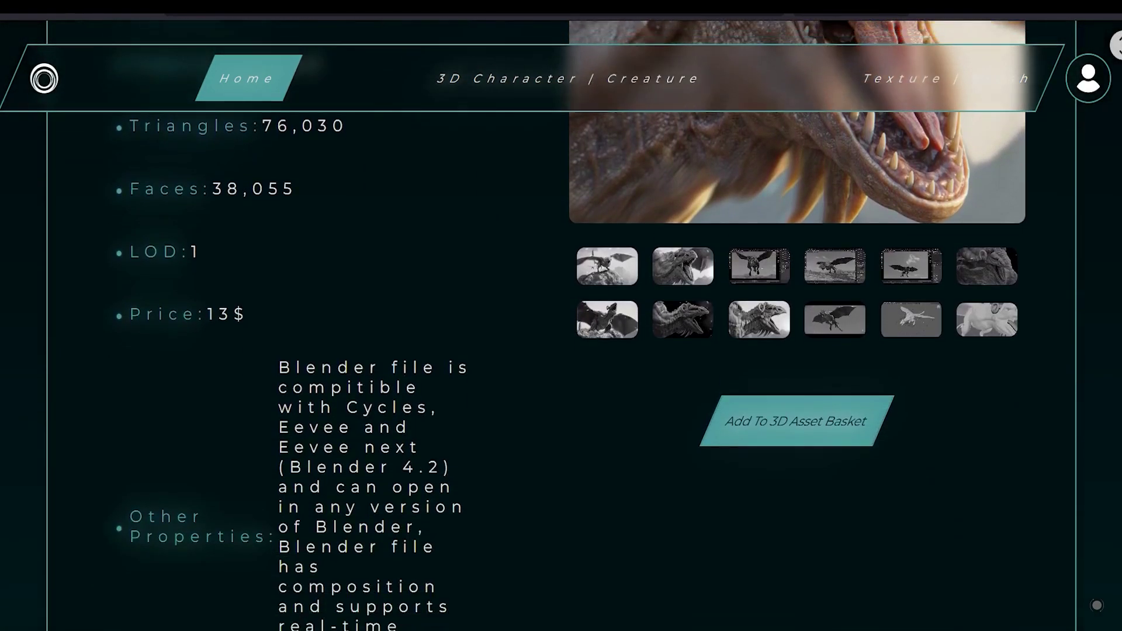
pyautogui.scroll(7, 1063, 269)
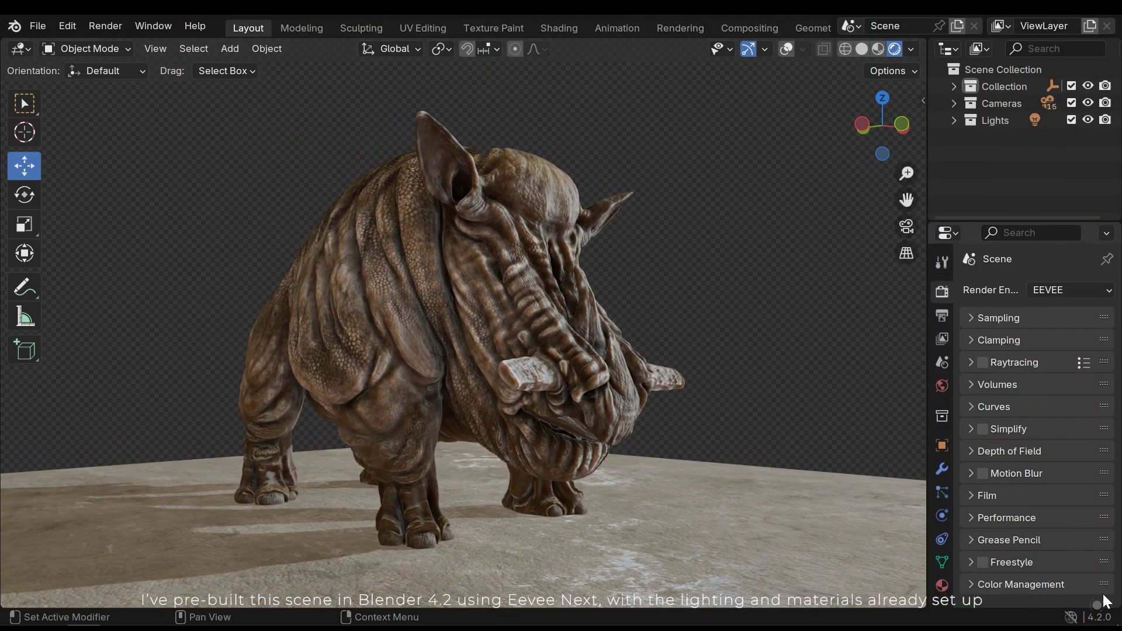
# Step: In Blender, examine the creature's shadowed areas and indirect lighting, and check that EEVEE is the render engine
pyautogui.moveTo(657, 328); pyautogui.dragTo(638, 338, button='middle')
pyautogui.scroll(3, 643, 375)
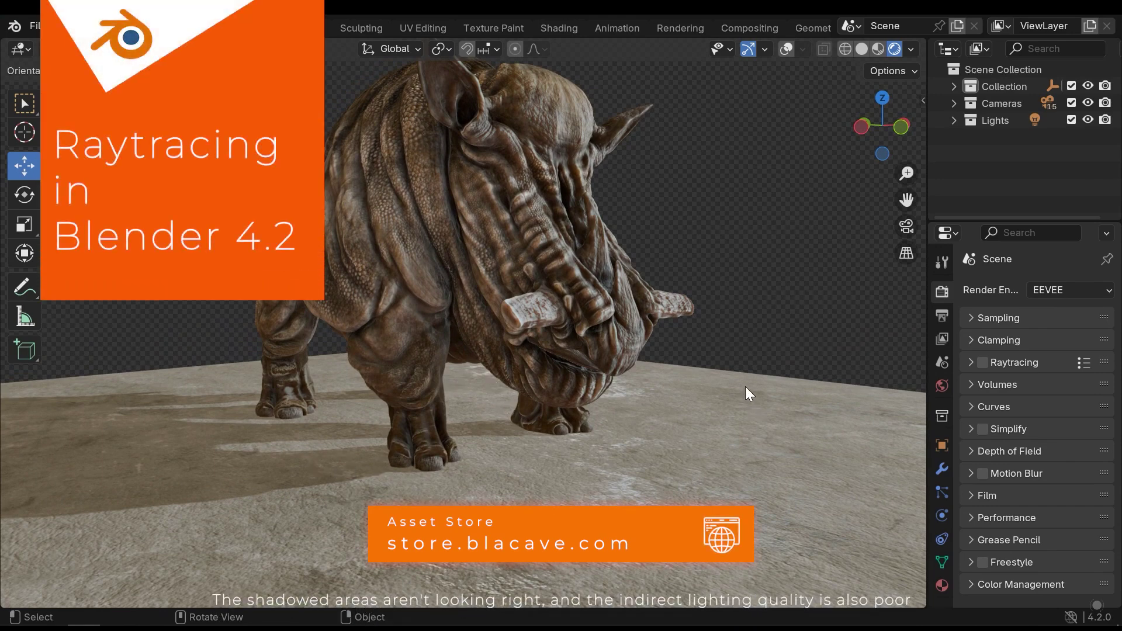
pyautogui.moveTo(732, 377); pyautogui.dragTo(689, 431, button='middle')
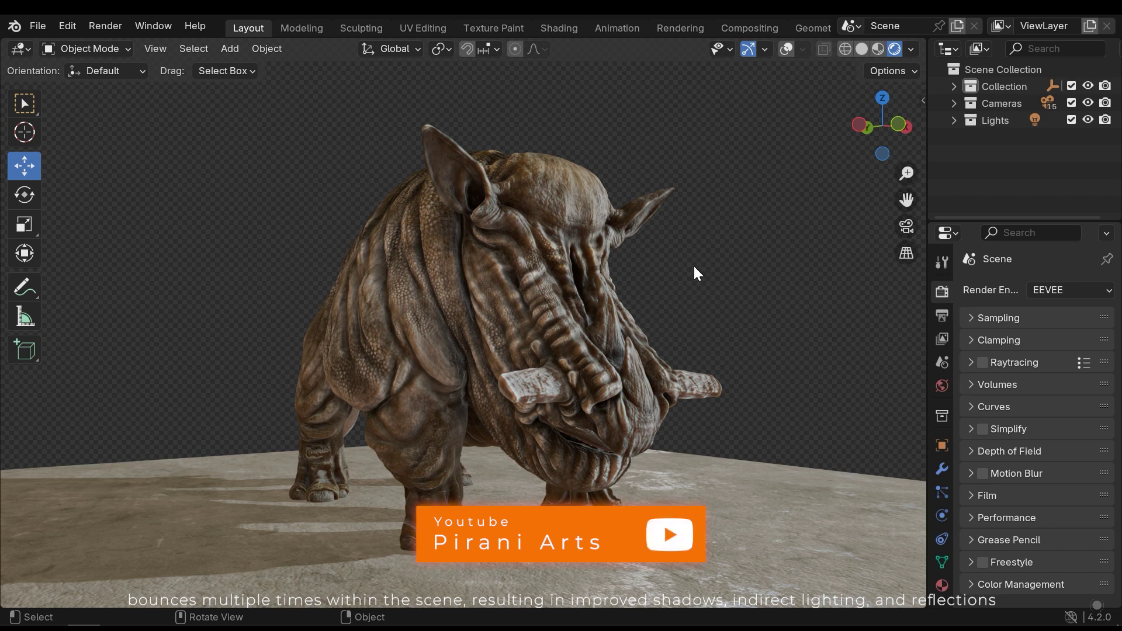
pyautogui.moveTo(734, 349); pyautogui.dragTo(724, 352, button='middle')
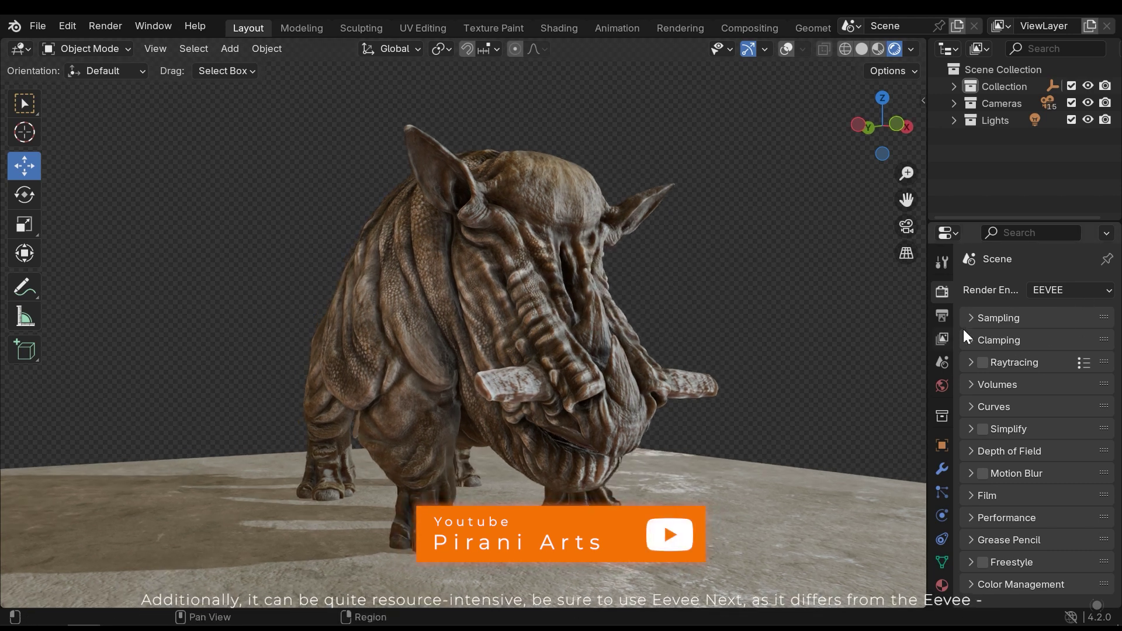
pyautogui.click(1069, 291)
pyautogui.click(1040, 310)
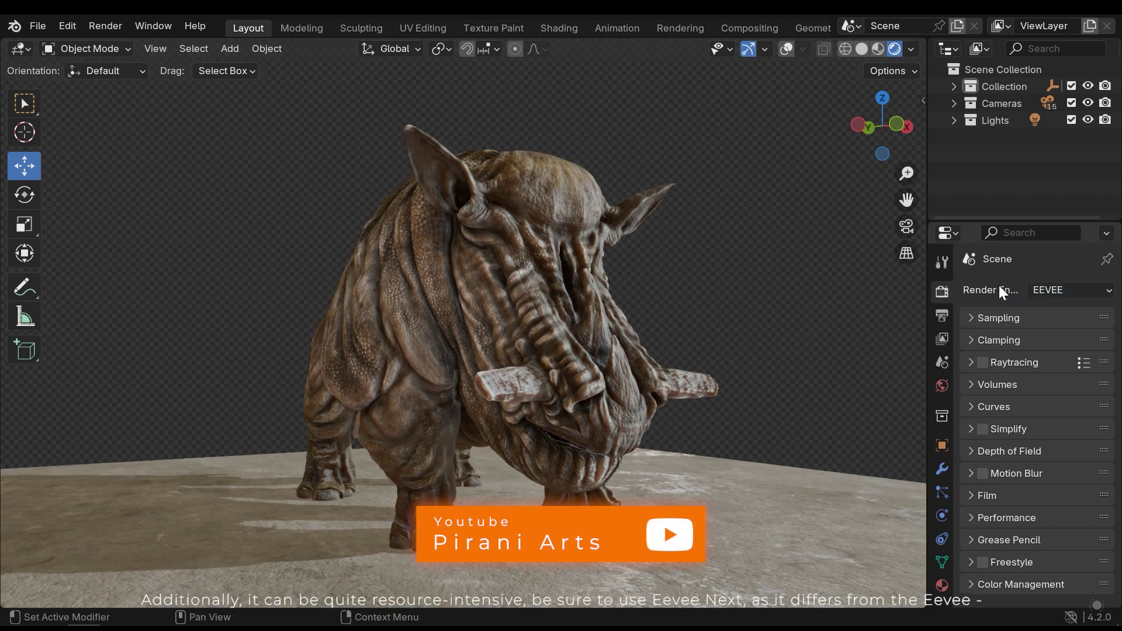
pyautogui.moveTo(758, 383); pyautogui.dragTo(741, 379, button='middle')
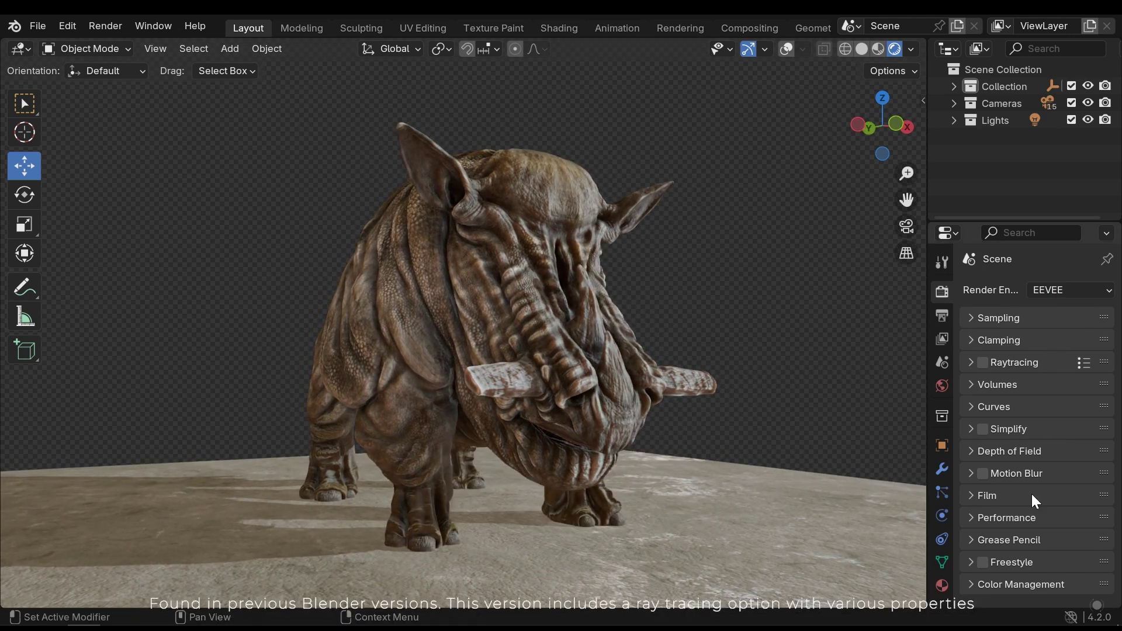
# Step: Expand the scene's raytracing settings and enable raytracing while viewing the creature's face up close
pyautogui.click(1019, 362)
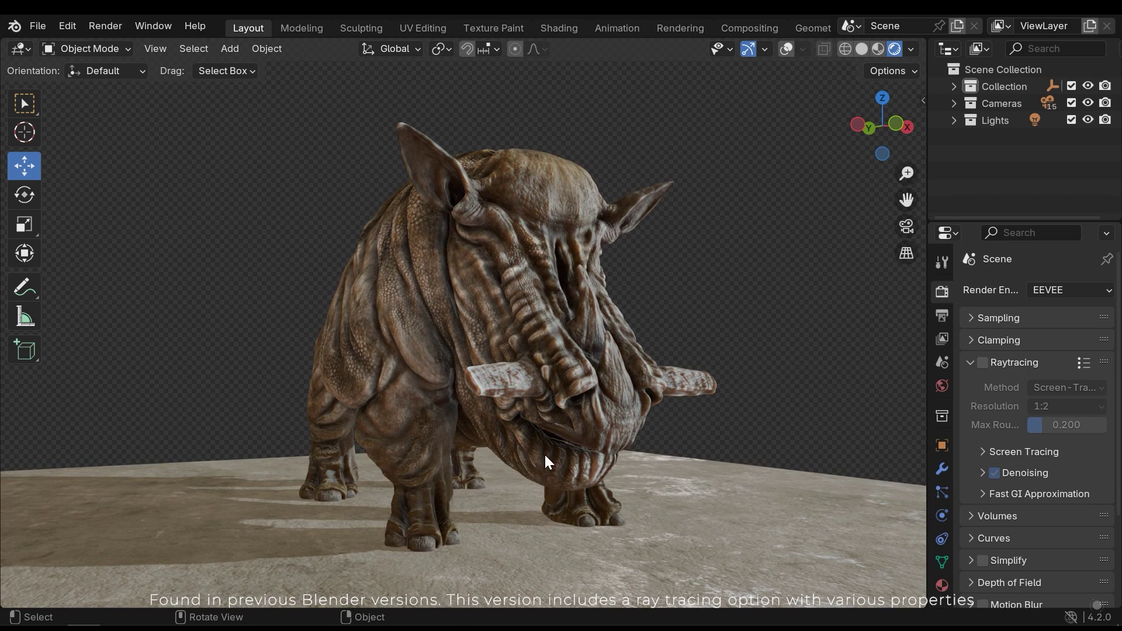
pyautogui.keyDown('ctrl'); pyautogui.moveTo(545, 453); pyautogui.dragTo(542, 272, button='middle'); pyautogui.keyUp('ctrl')
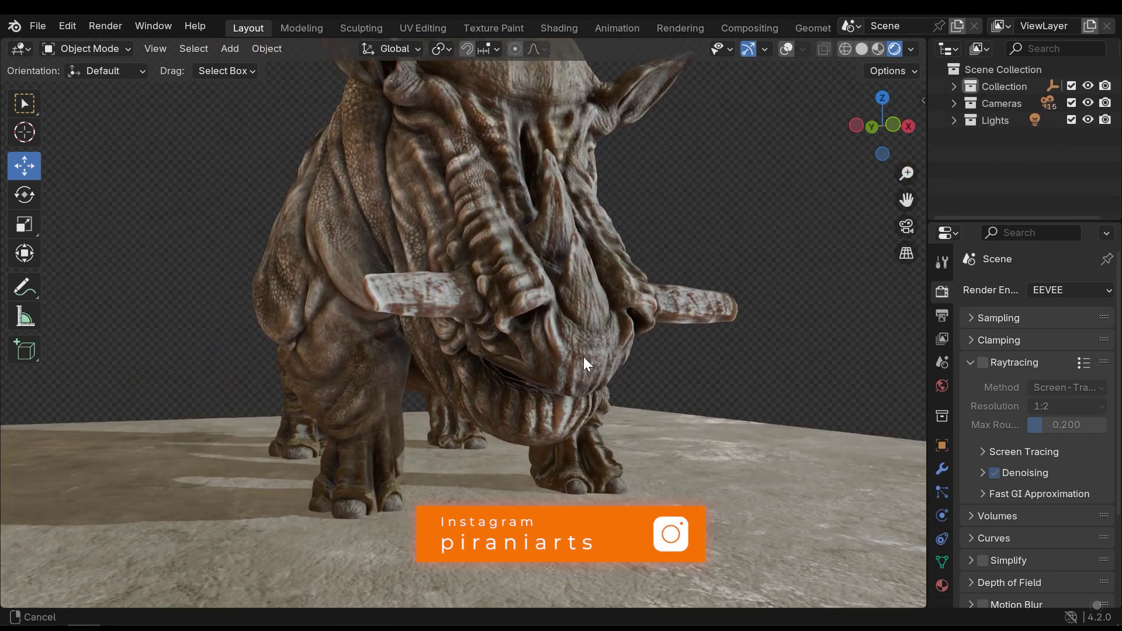
pyautogui.scroll(3, 583, 357)
pyautogui.click(983, 362)
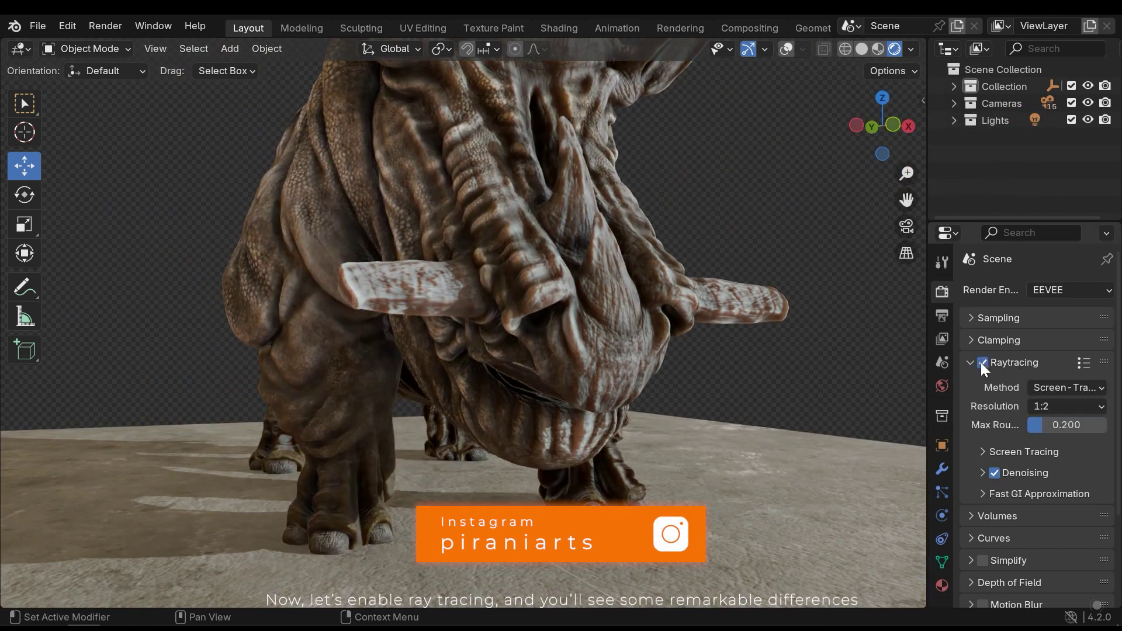
pyautogui.moveTo(552, 392); pyautogui.dragTo(328, 278, button='middle')
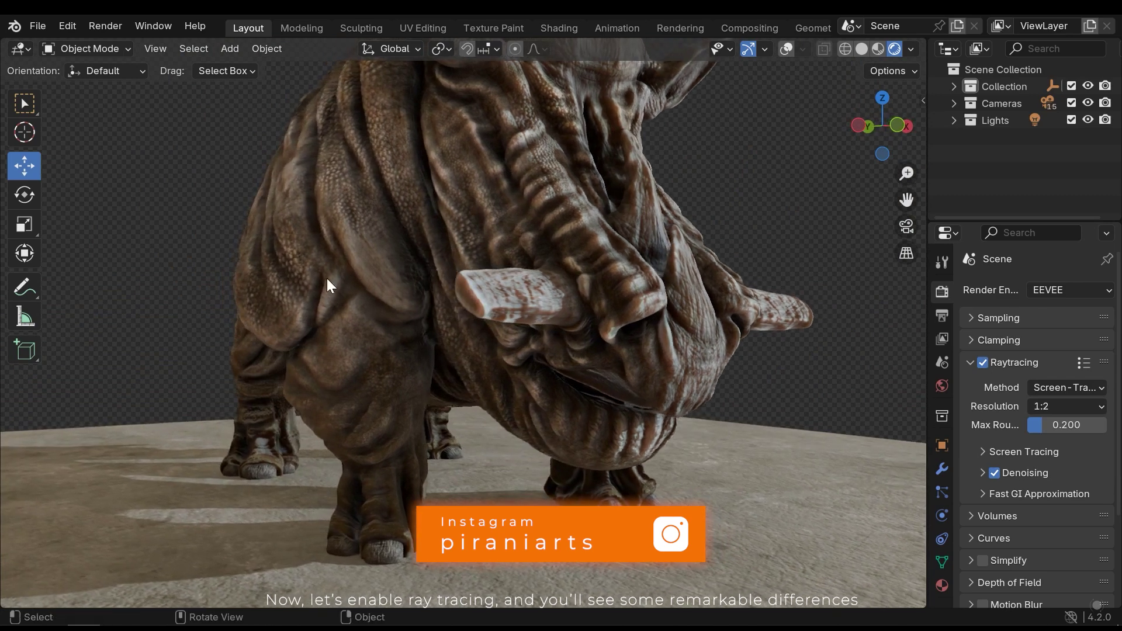
# Step: Switch raytracing off and back on to compare the creature's shading and shadows
pyautogui.click(983, 362)
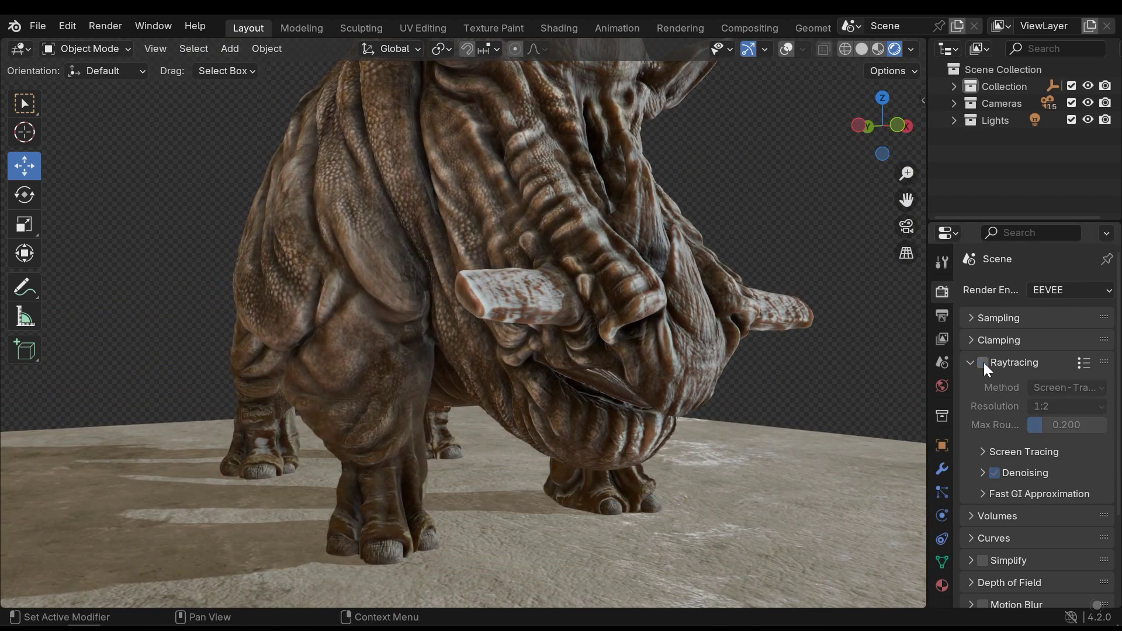
pyautogui.click(983, 362)
pyautogui.moveTo(487, 316); pyautogui.dragTo(592, 334, button='middle')
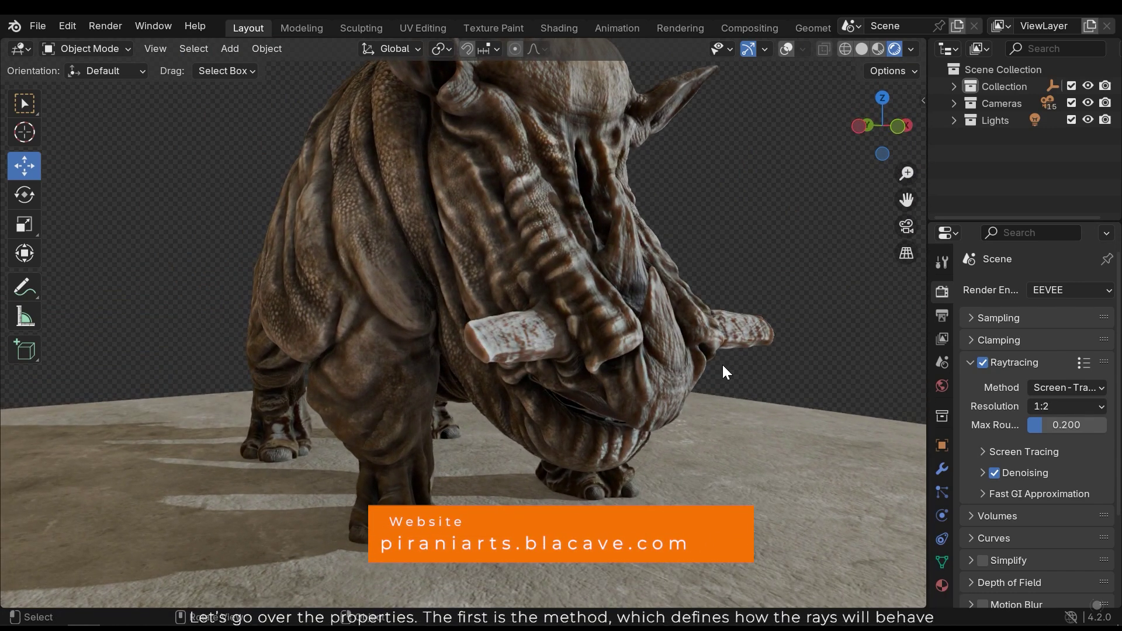
# Step: Review the raytracing method options, keeping Screen-Trace selected
pyautogui.click(1051, 386)
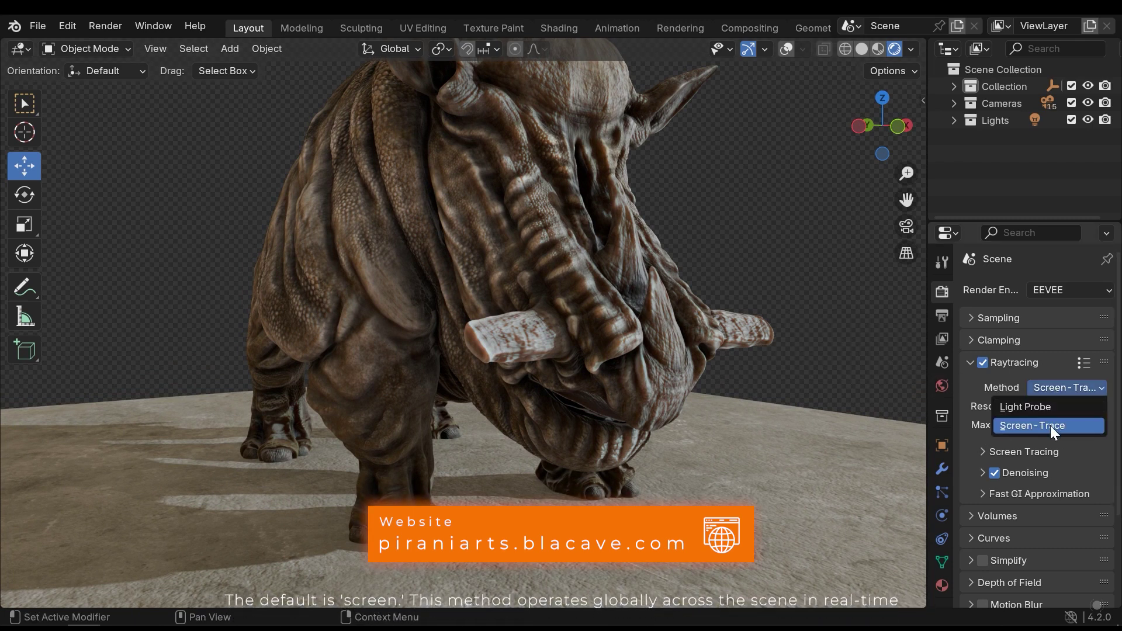
pyautogui.click(1014, 430)
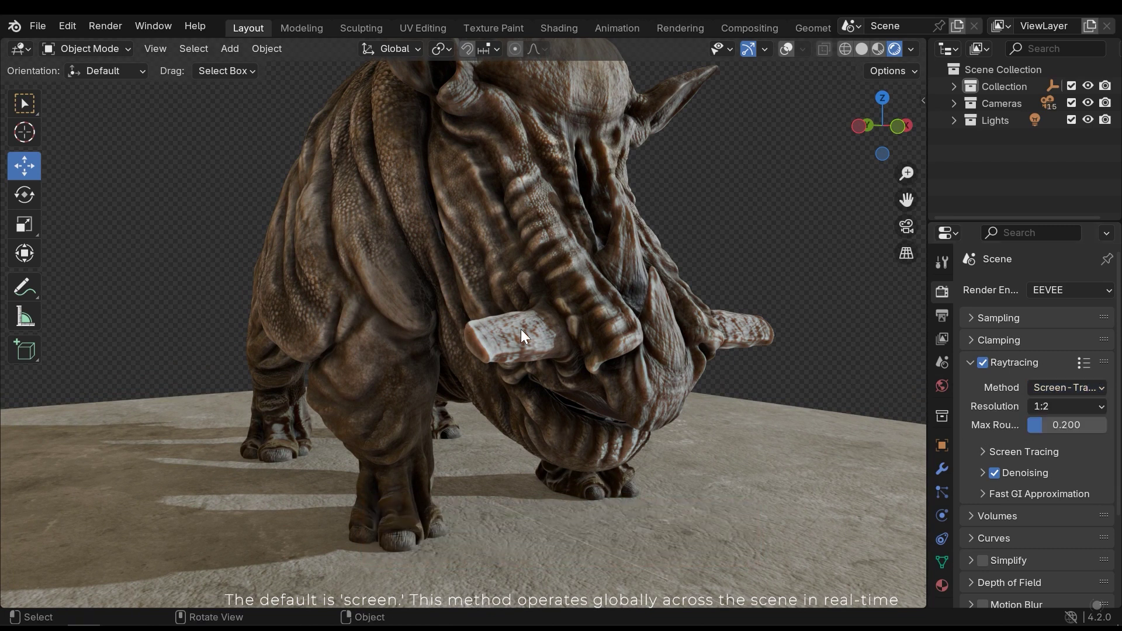
pyautogui.click(1051, 388)
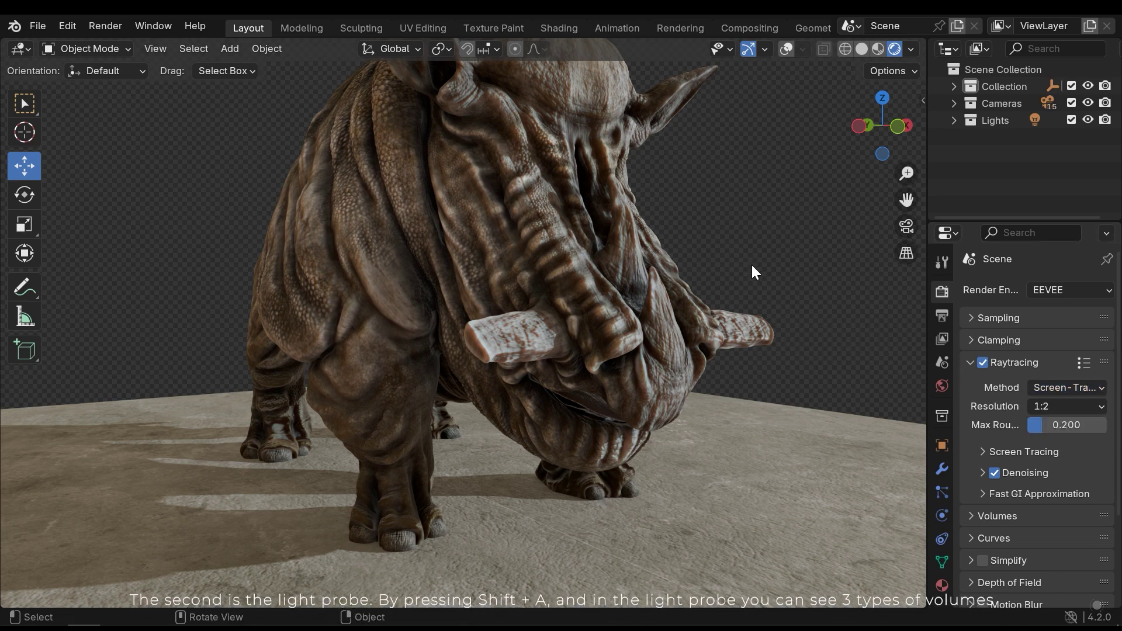
# Step: Add a Volume light probe to the scene
pyautogui.hotkey('shift', 'a')
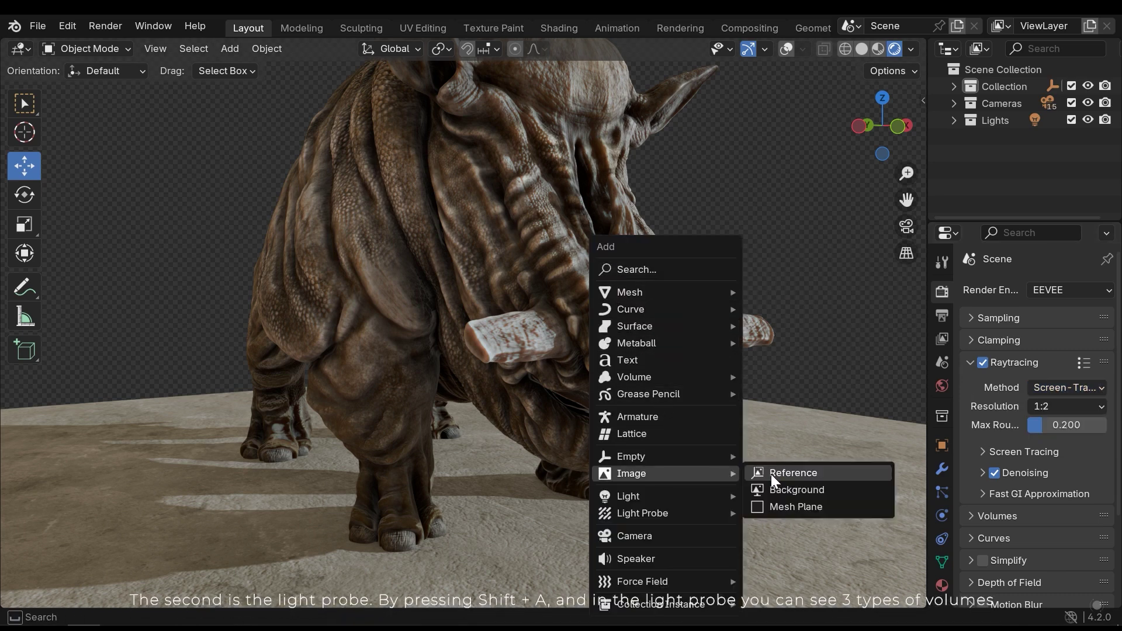
pyautogui.moveTo(679, 512)
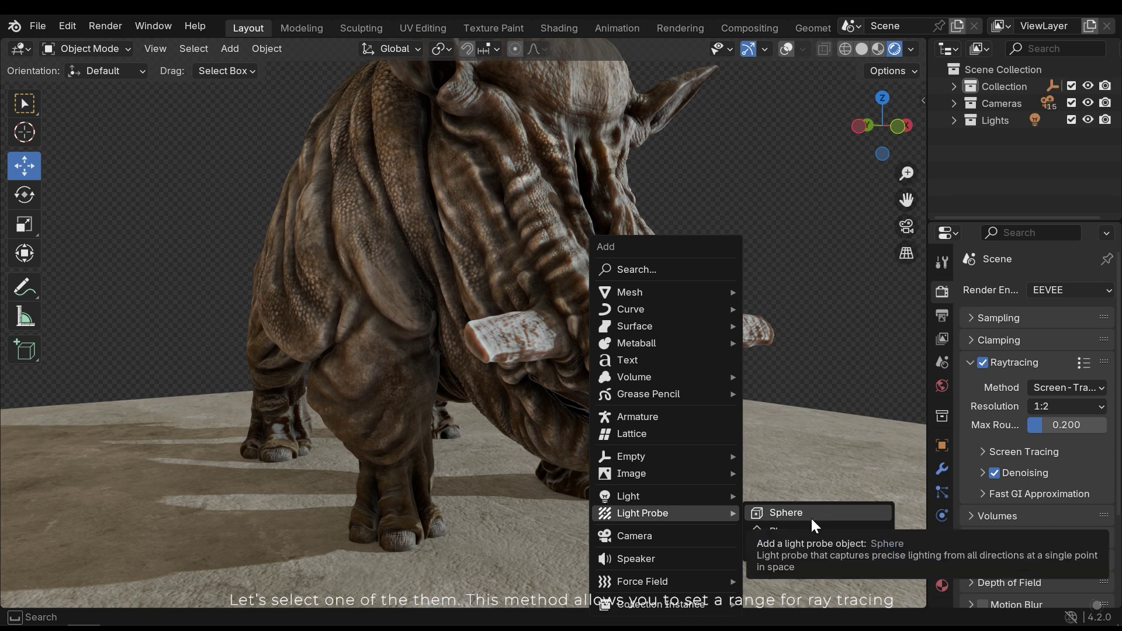
pyautogui.click(812, 550)
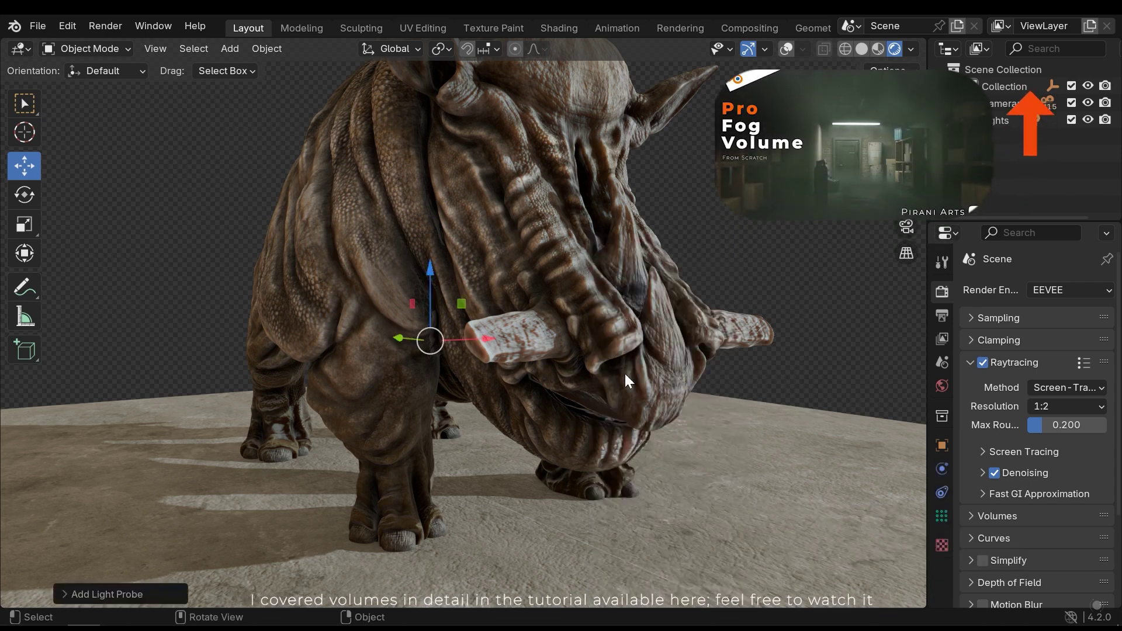
pyautogui.moveTo(625, 372); pyautogui.dragTo(633, 401, button='middle')
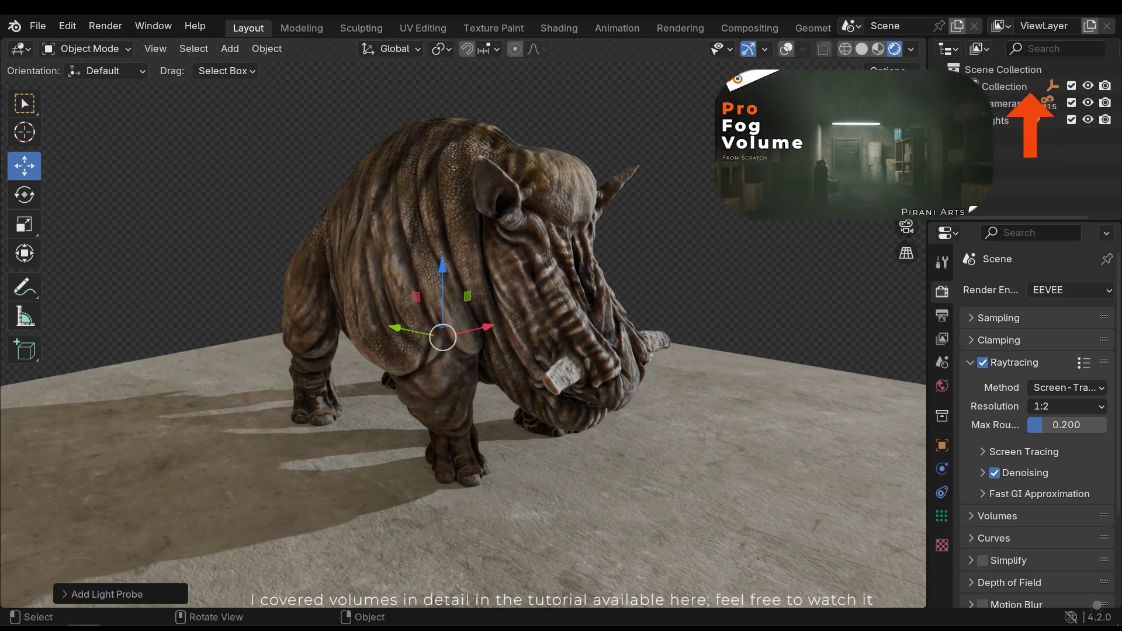
# Step: Show the viewport overlays and scale the volume light probe up until it surrounds the creature
pyautogui.hotkey('shift', 'alt', 'z')
pyautogui.press('s')
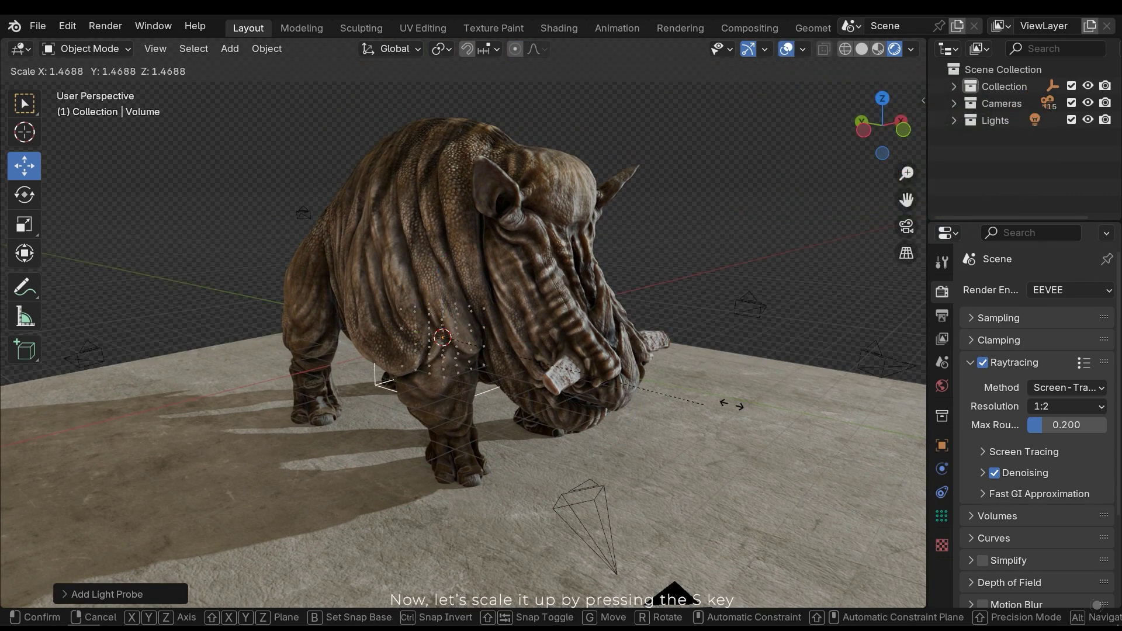
pyautogui.click(662, 399)
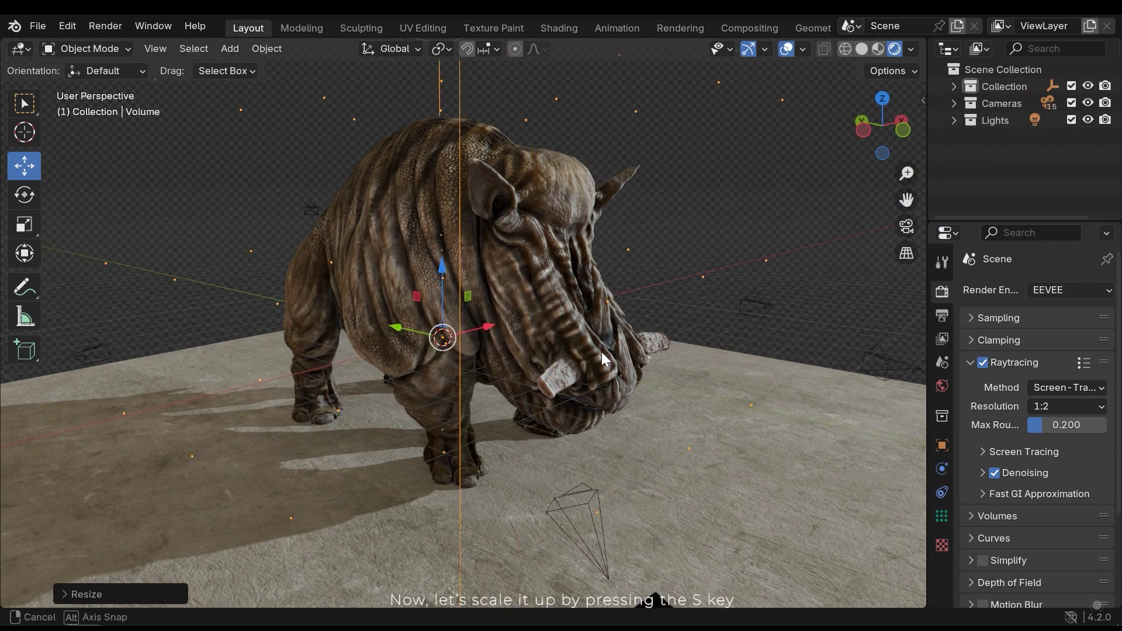
pyautogui.moveTo(602, 352); pyautogui.dragTo(531, 203, button='middle')
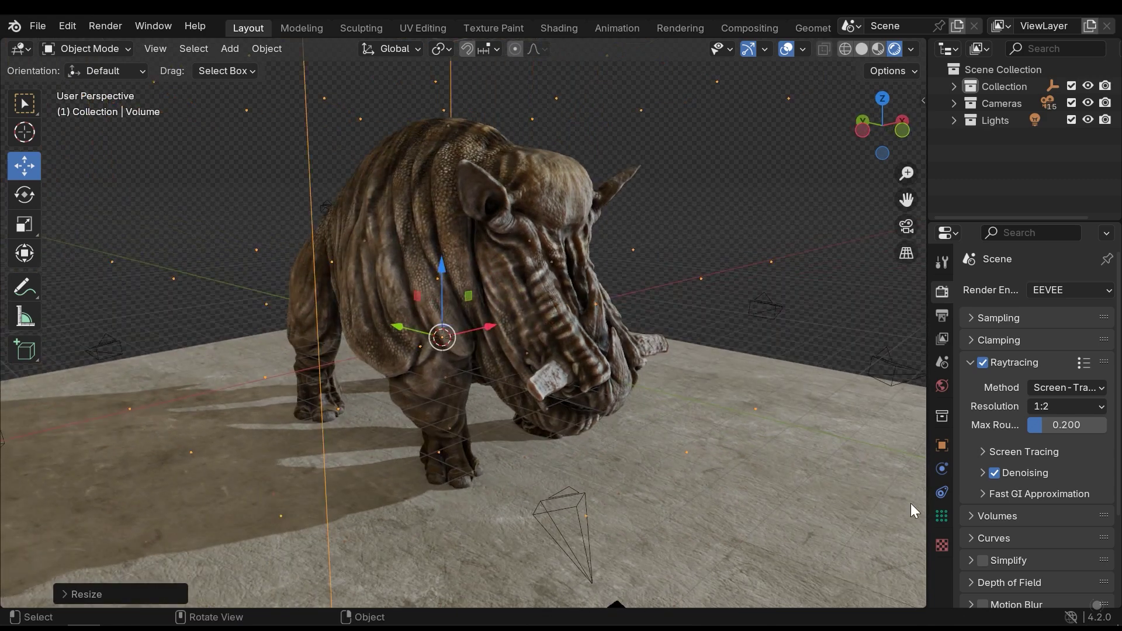
# Step: Check the volume light probe's bake settings and return to the scene's render settings
pyautogui.click(942, 515)
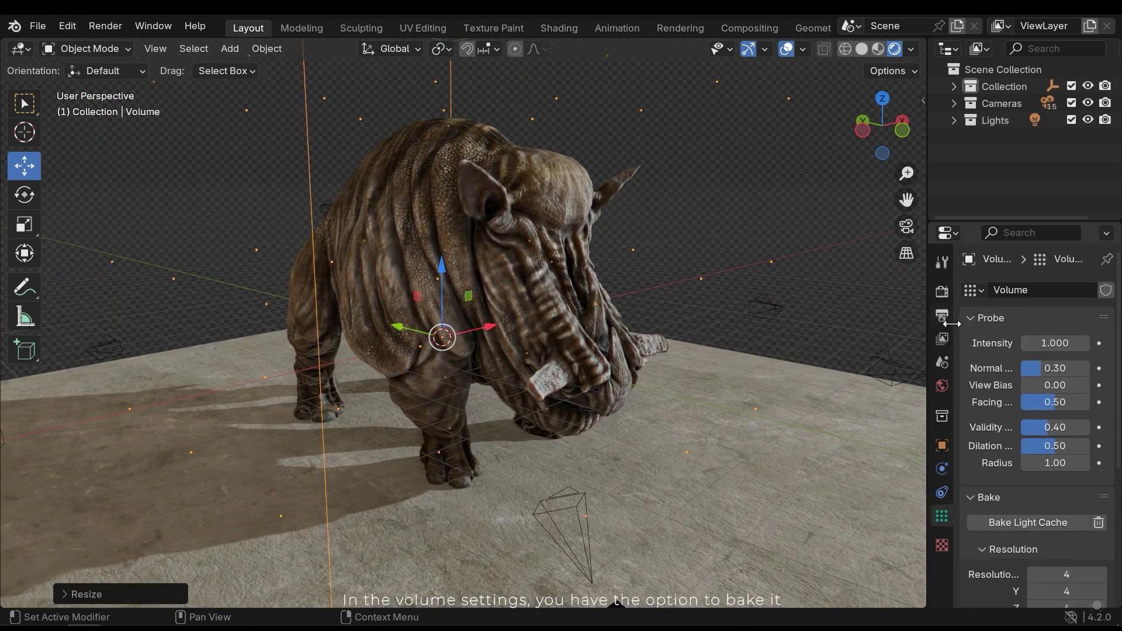
pyautogui.click(942, 291)
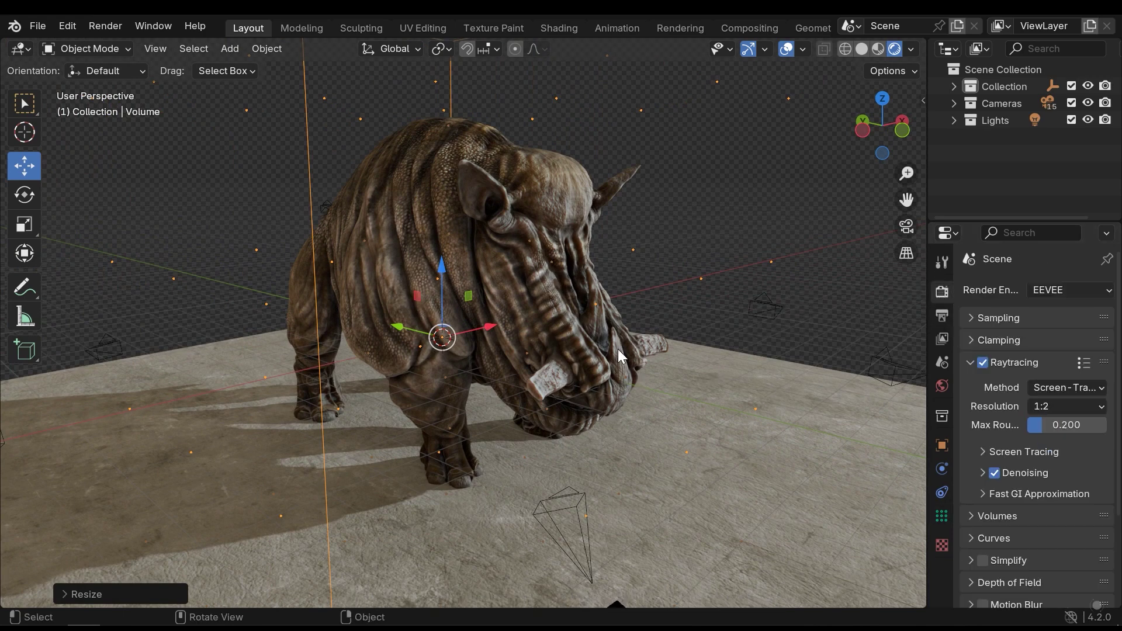
# Step: Select the creature's body and hide the viewport overlays
pyautogui.moveTo(631, 327); pyautogui.dragTo(532, 330, button='middle')
pyautogui.click(608, 329)
pyautogui.scroll(3, 561, 313)
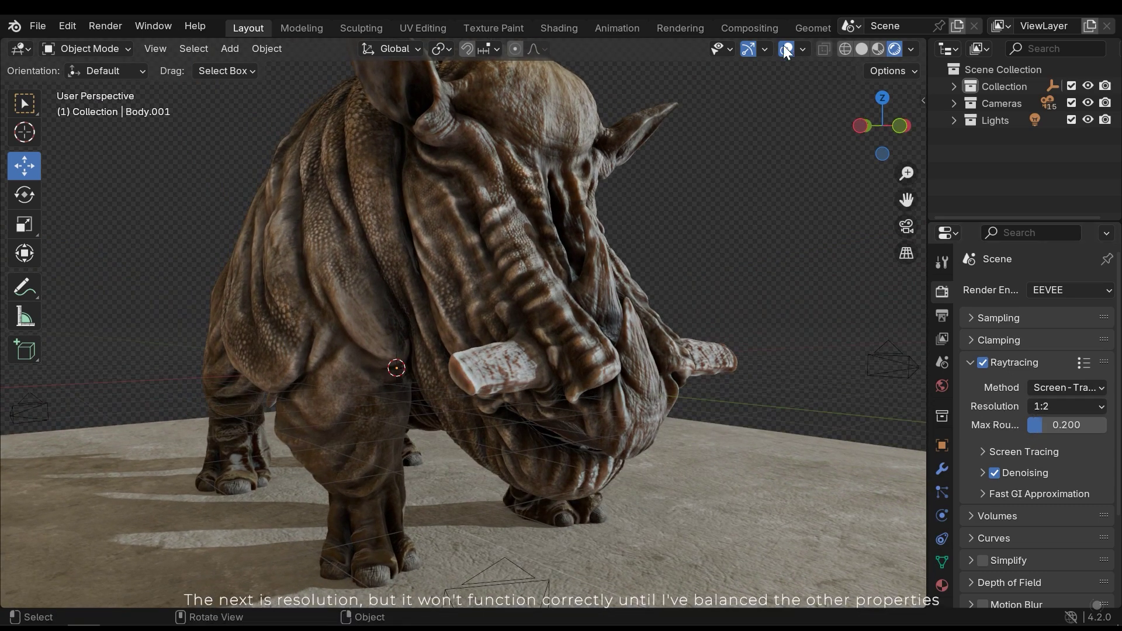
pyautogui.hotkey('shift', 'alt', 'z')
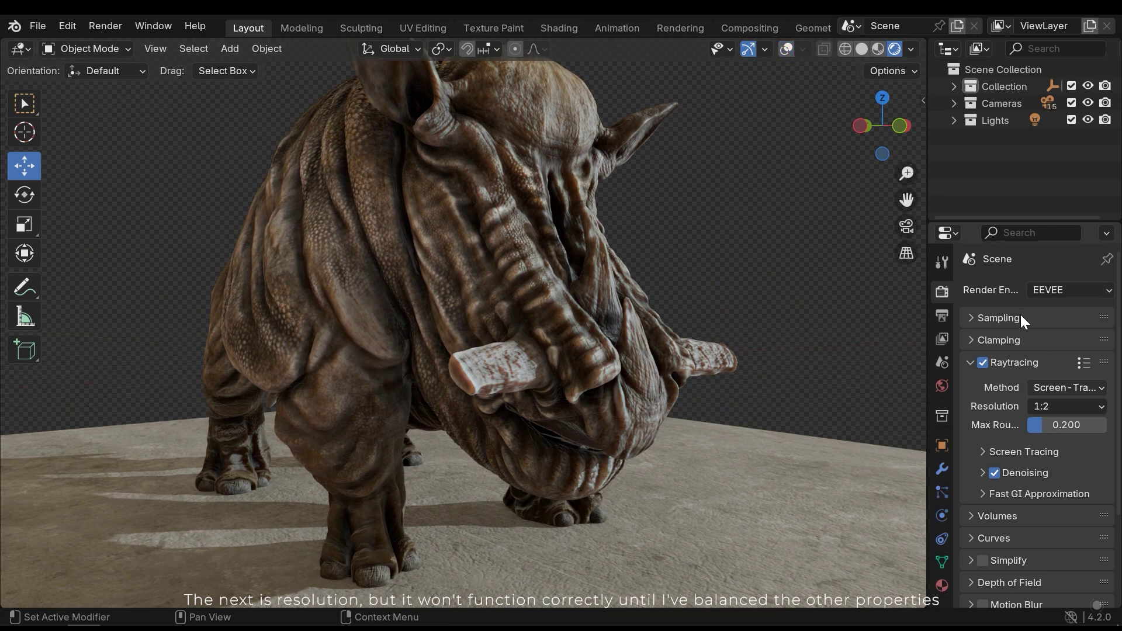
# Step: Test the raytracing resolution at 1:16 and settle on 1:1
pyautogui.click(1063, 409)
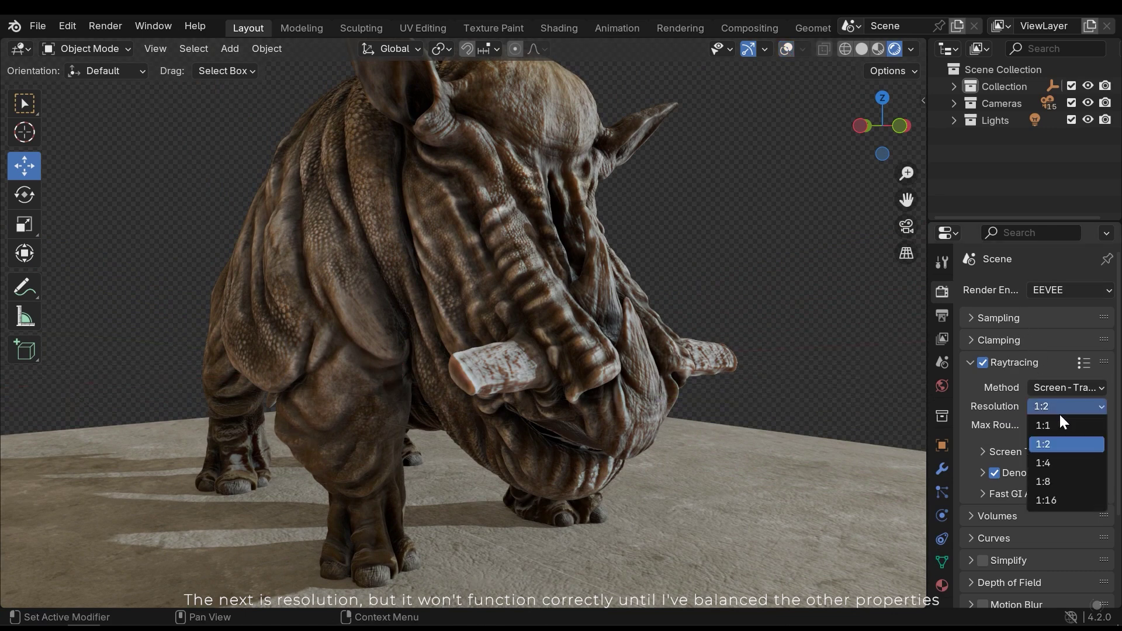
pyautogui.click(1055, 501)
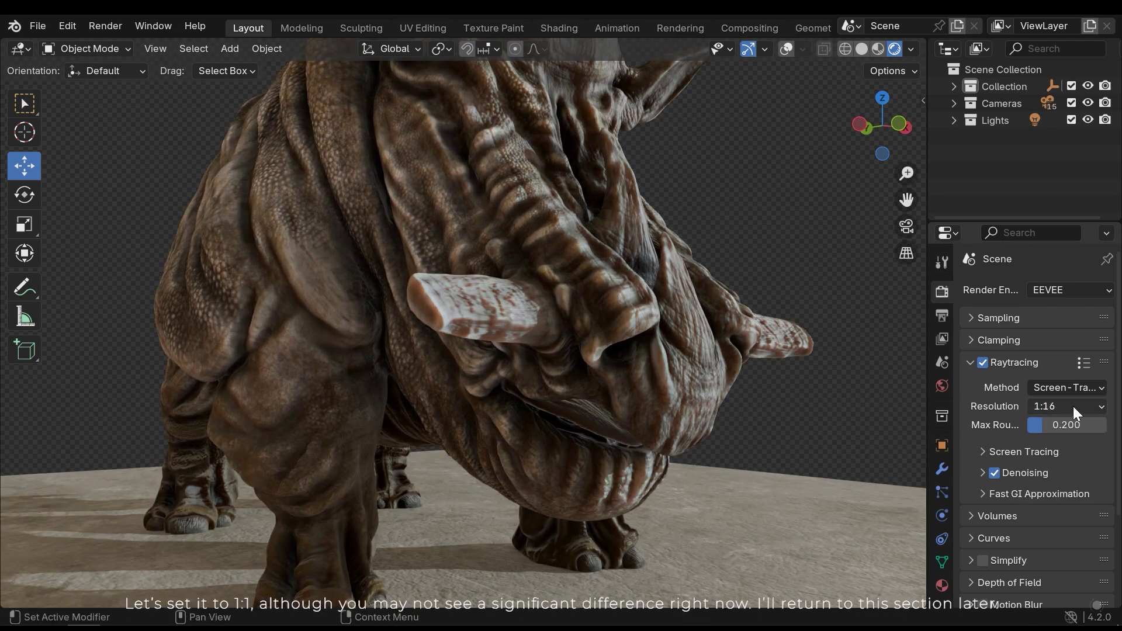
pyautogui.click(1069, 408)
pyautogui.click(1051, 423)
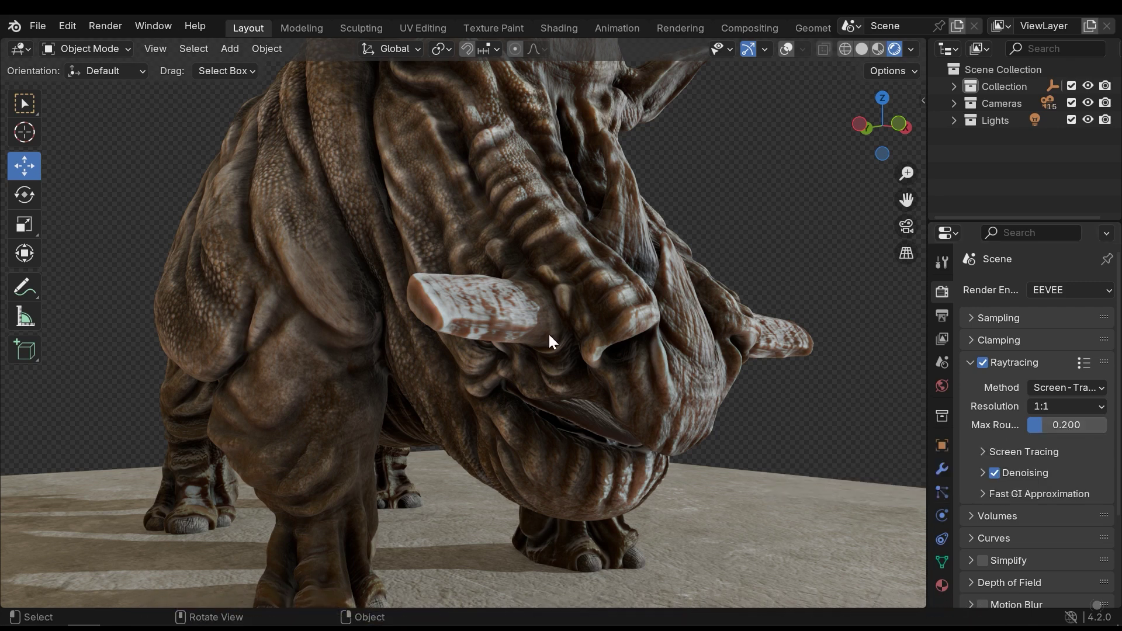
# Step: Raise the raytracing max roughness to about 0.8, judging the global illumination in the creature's shadowed areas
pyautogui.moveTo(567, 385); pyautogui.dragTo(564, 354, button='middle')
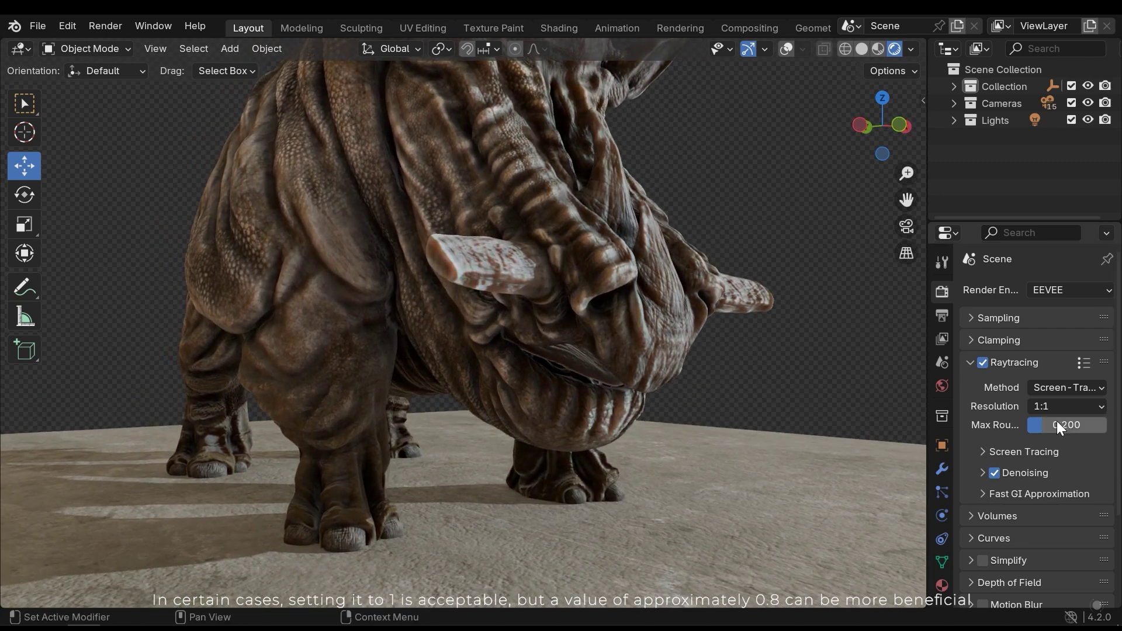
pyautogui.moveTo(1054, 427); pyautogui.dragTo(1070, 427)
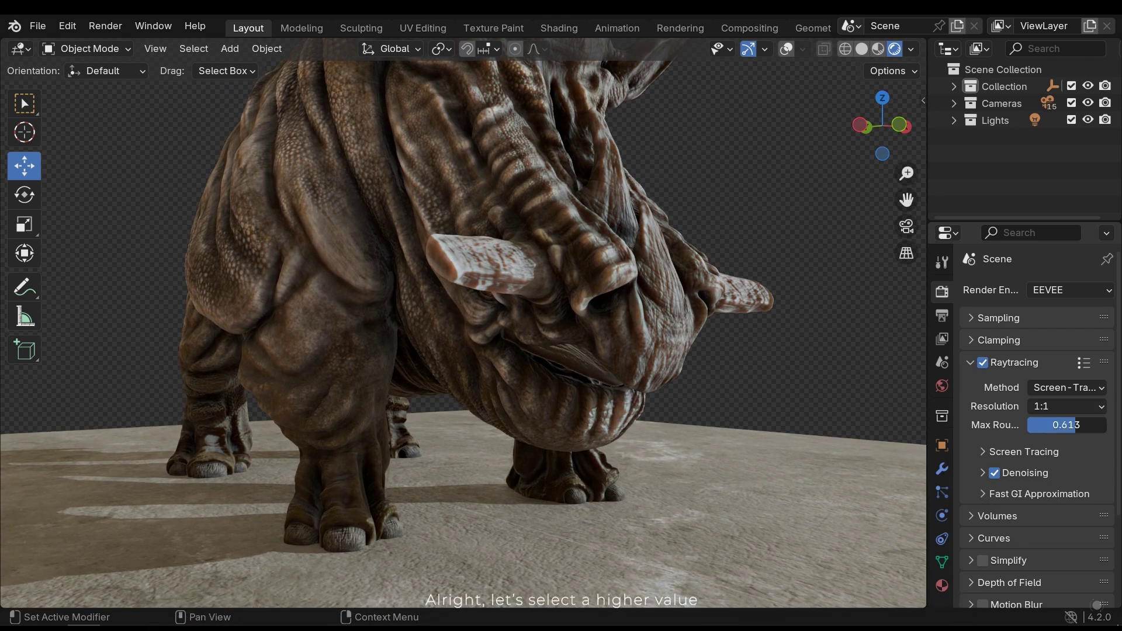
pyautogui.moveTo(1100, 425)
pyautogui.mouseDown()
pyautogui.moveTo(1032, 425)
pyautogui.moveTo(1106, 425)
pyautogui.mouseUp()
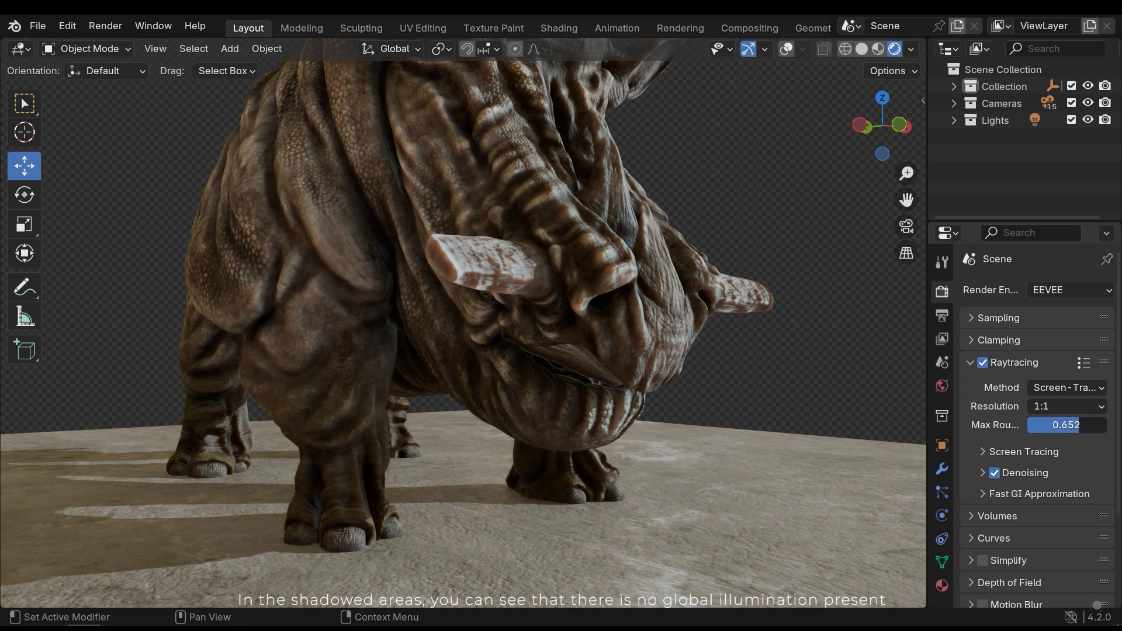
pyautogui.moveTo(1078, 425); pyautogui.dragTo(1091, 425)
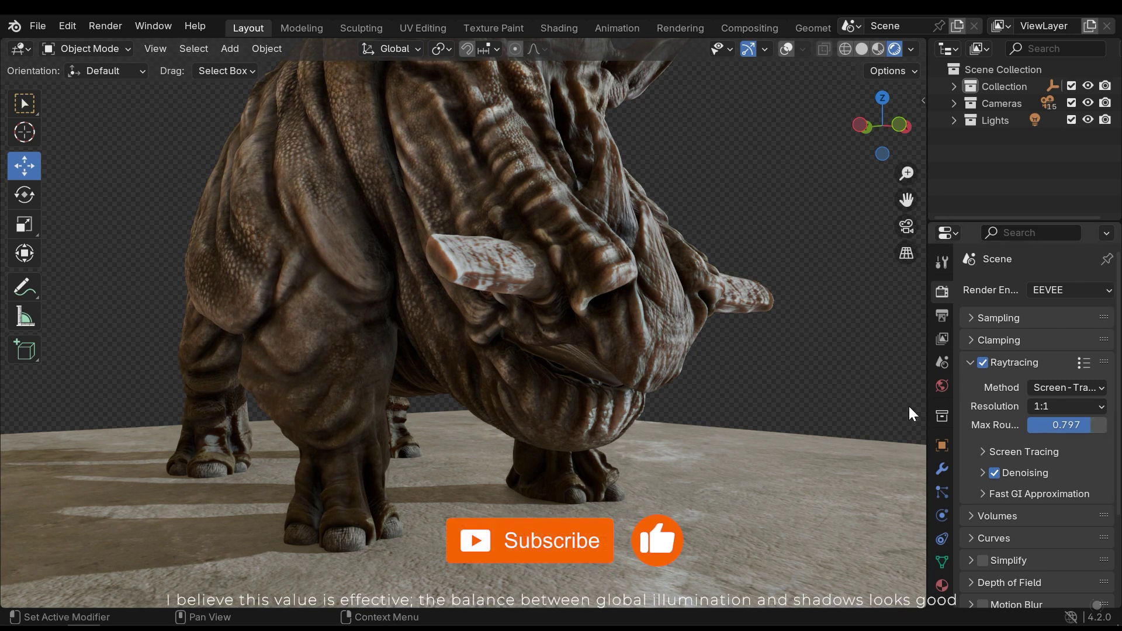
# Step: Expand the Screen Tracing settings and raise the precision to 1.000
pyautogui.scroll(-2, 1043, 394)
pyautogui.scroll(-2, 1058, 425)
pyautogui.click(1044, 384)
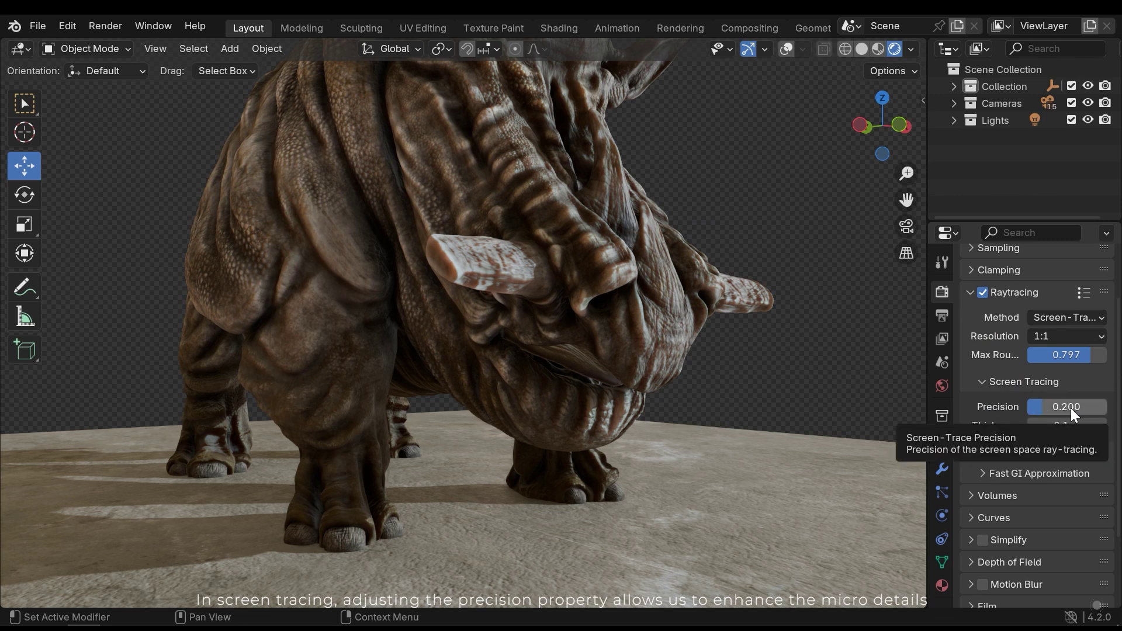
pyautogui.moveTo(1051, 404); pyautogui.dragTo(1076, 405)
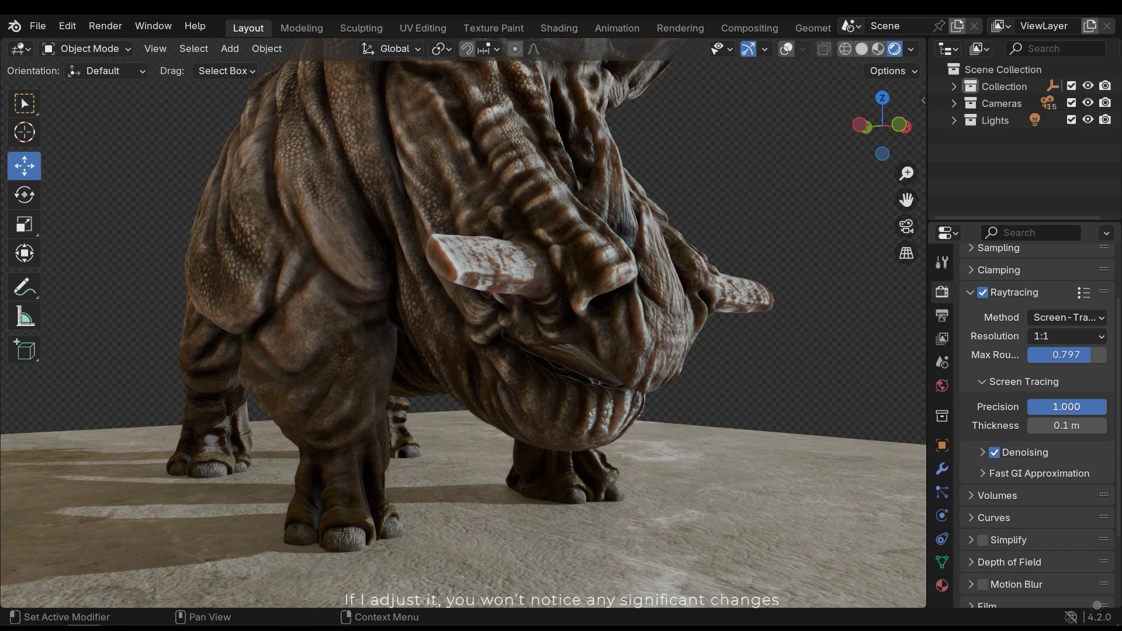
pyautogui.moveTo(1067, 407); pyautogui.dragTo(1107, 407)
# Step: Test the screen-tracing precision up close around the creature's eye and mouth, and reduce it to 0.913
pyautogui.scroll(8, 531, 279)
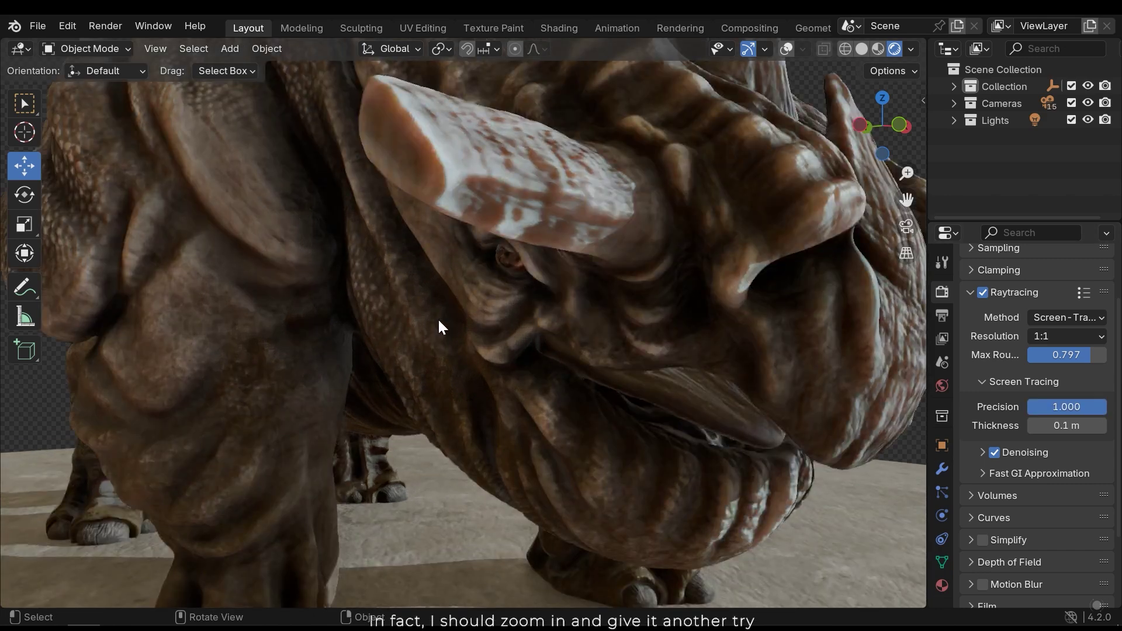
pyautogui.scroll(5, 438, 310)
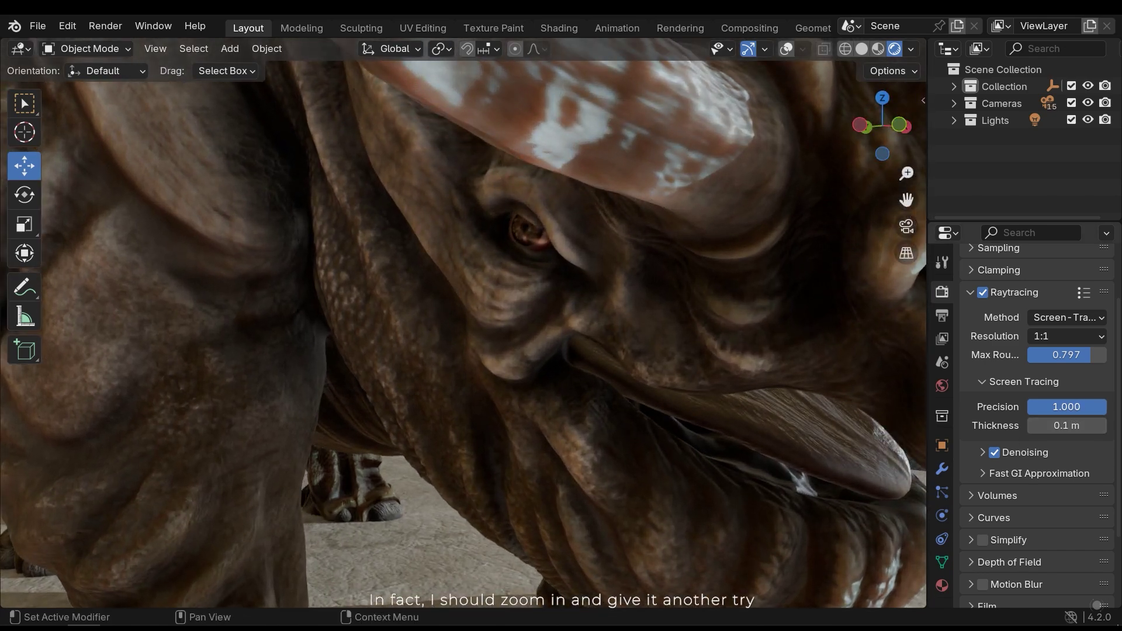
pyautogui.moveTo(1067, 407)
pyautogui.mouseDown()
pyautogui.moveTo(1012, 407)
pyautogui.moveTo(1082, 407)
pyautogui.mouseUp()
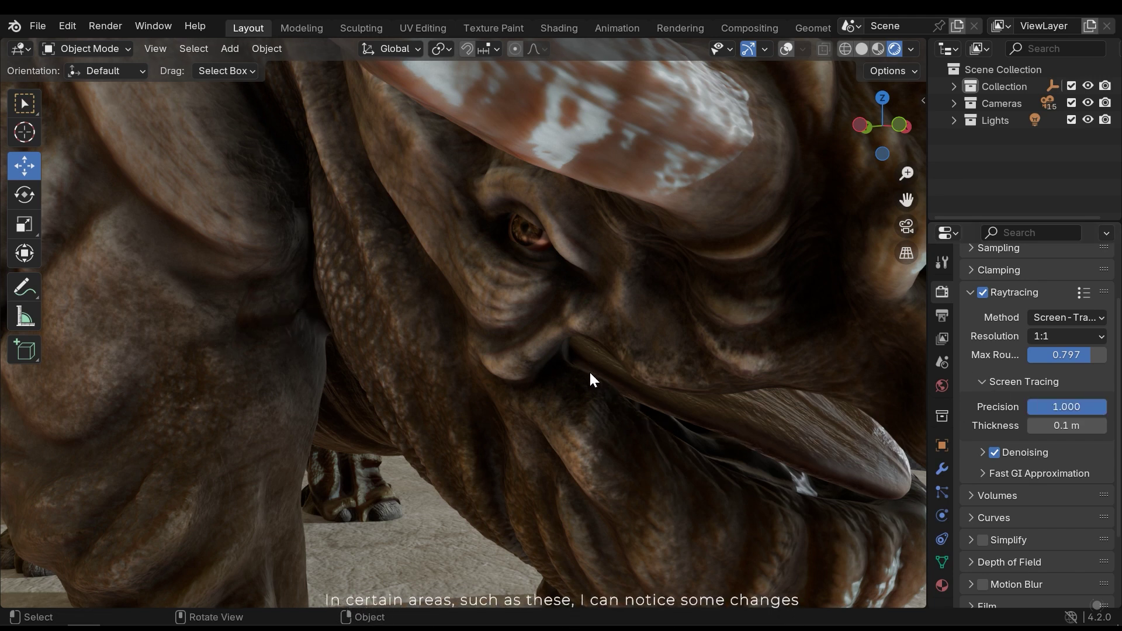
pyautogui.scroll(-8, 676, 352)
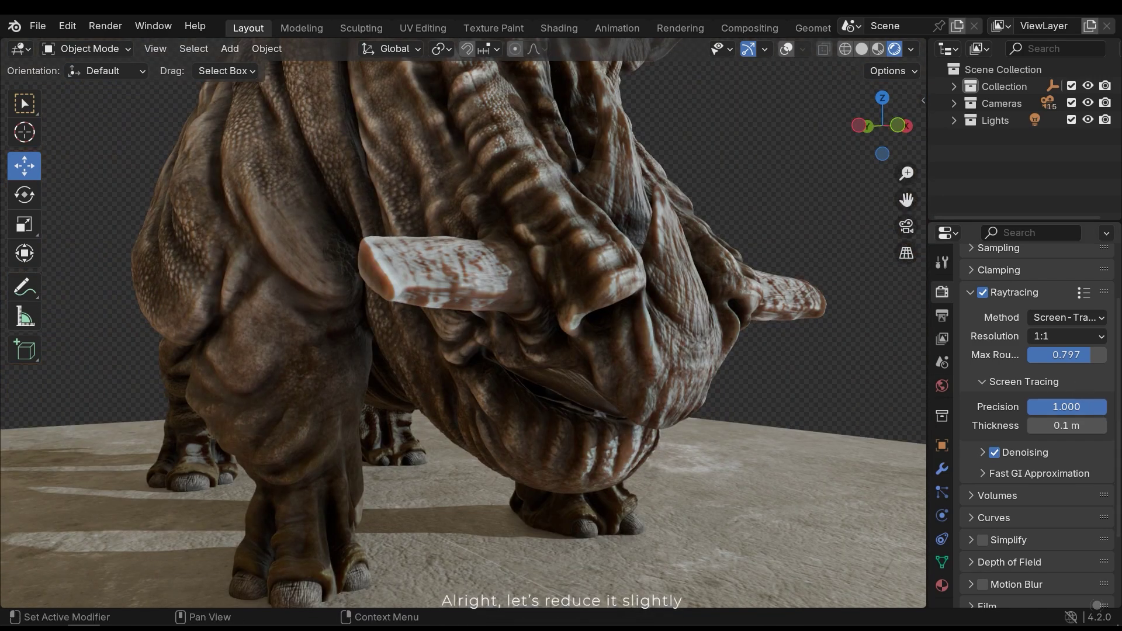
pyautogui.moveTo(1078, 407); pyautogui.dragTo(1076, 407)
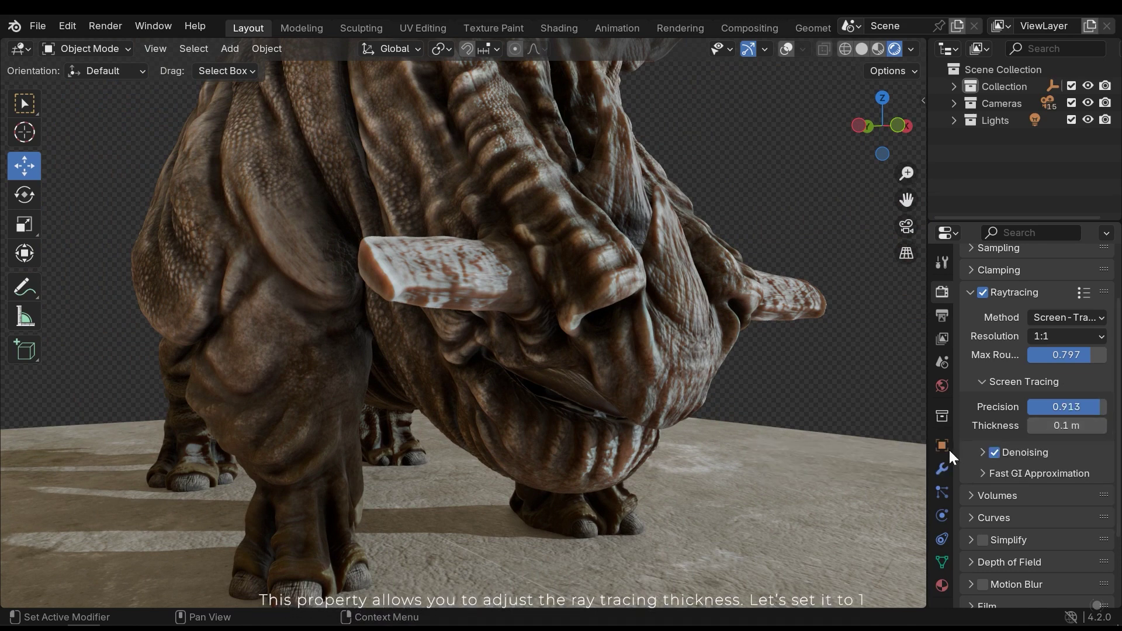
# Step: Set the screen-tracing thickness to 1 m and compare the shadows by undoing and redoing the change
pyautogui.moveTo(709, 376); pyautogui.dragTo(776, 380, button='middle')
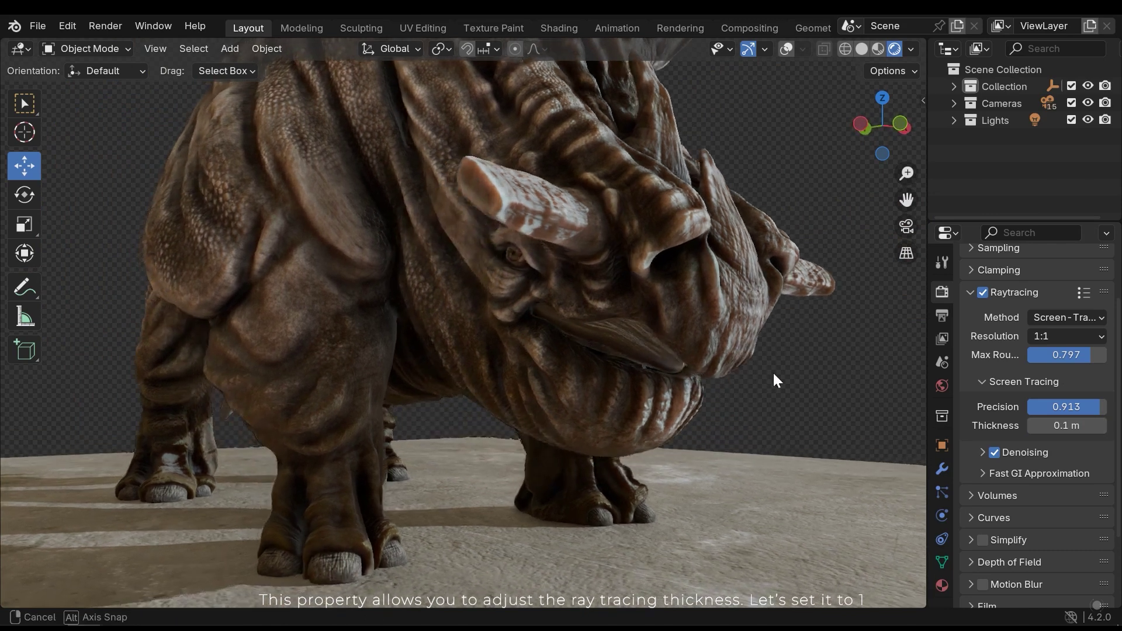
pyautogui.click(1046, 427)
pyautogui.write('1')
pyautogui.press('Return')
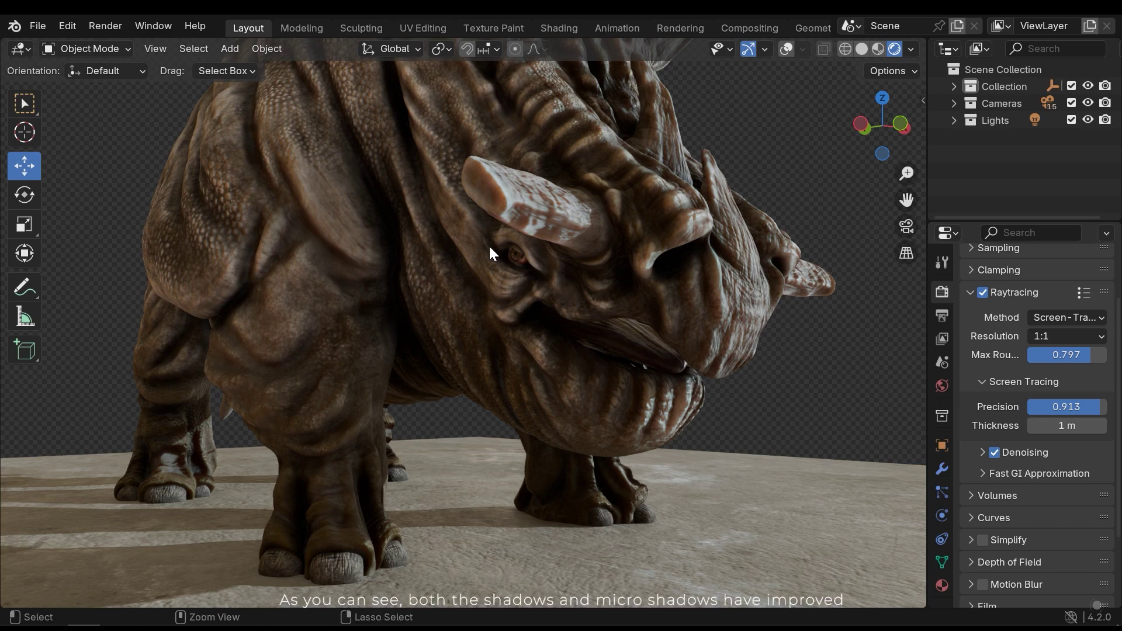
pyautogui.hotkey('ctrl', 'z')
pyautogui.hotkey('ctrl', 'shift', 'z')
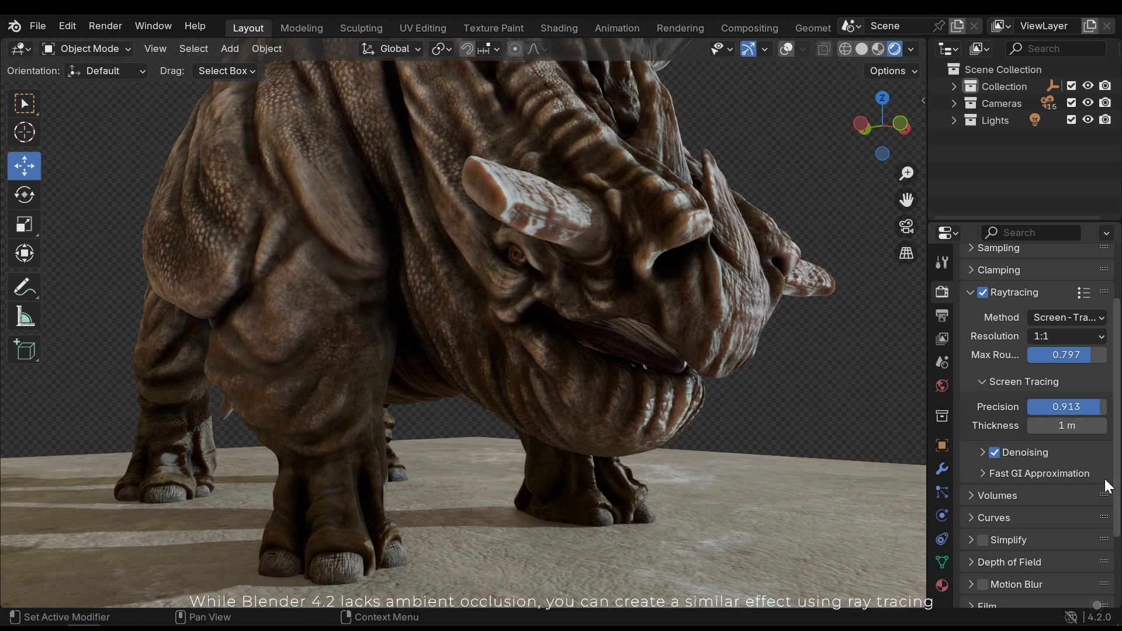
# Step: Try a screen-tracing thickness of 5 m on the creature's shadowed side
pyautogui.click(1069, 425)
pyautogui.write('5')
pyautogui.press('Return')
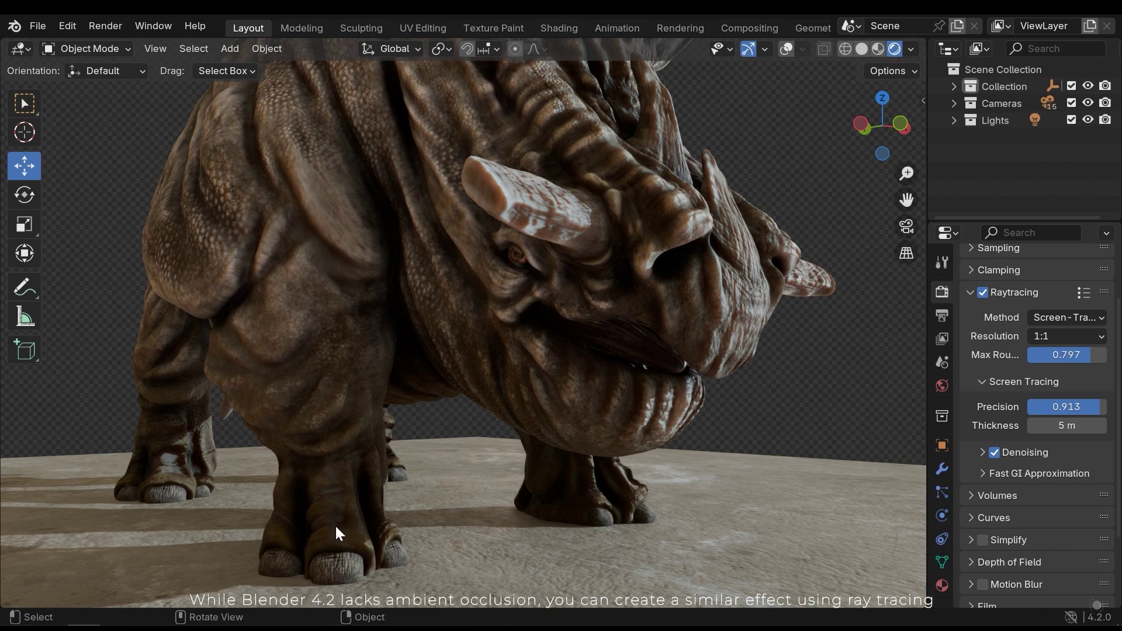
# Step: Compare screen-tracing thickness values of 1 m and 0.1 m on the creature's well-lit side
pyautogui.moveTo(353, 510); pyautogui.dragTo(363, 450, button='middle')
pyautogui.scroll(5, 326, 436)
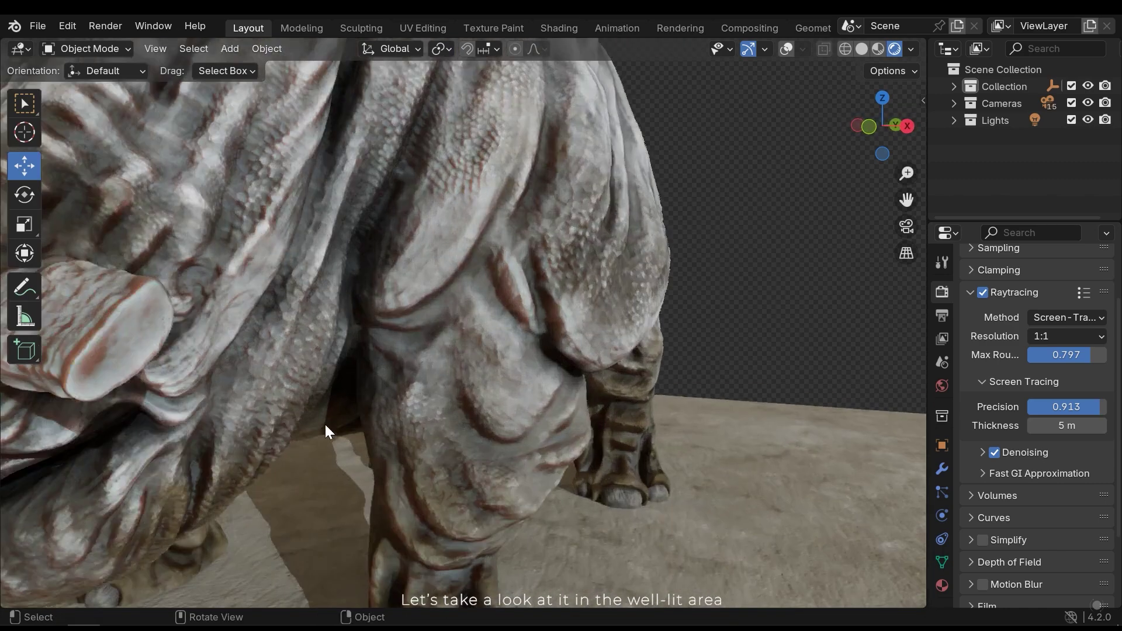
pyautogui.moveTo(478, 341); pyautogui.dragTo(1011, 405, button='middle')
pyautogui.click(1084, 425)
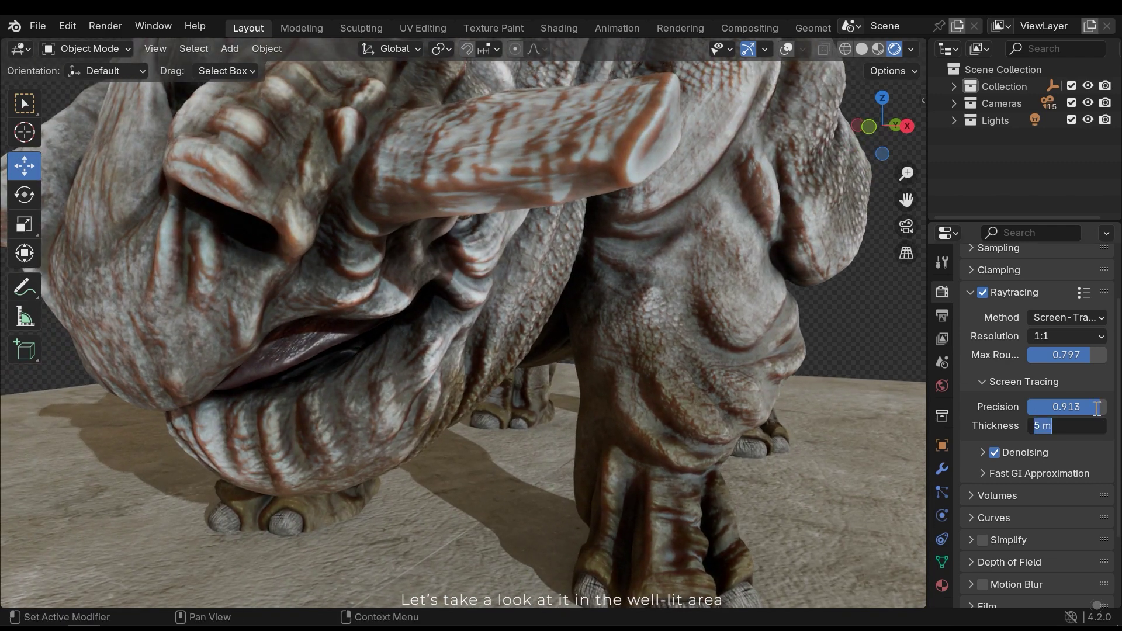
pyautogui.write('1')
pyautogui.press('Return')
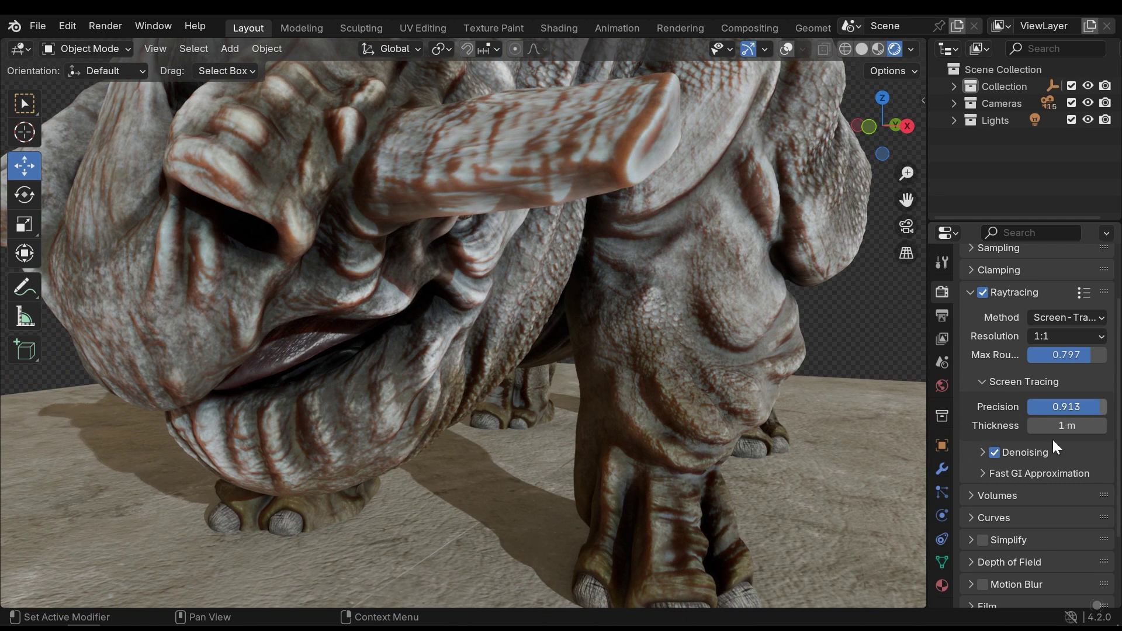
pyautogui.click(1081, 426)
pyautogui.write('0.1')
pyautogui.press('Return')
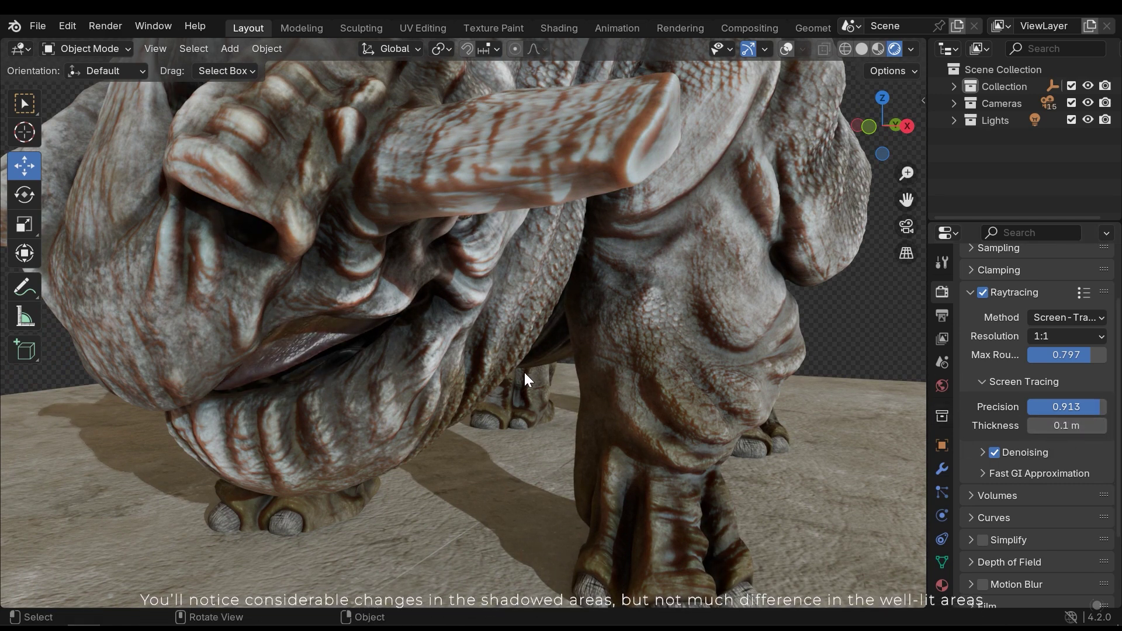
pyautogui.scroll(-3, 603, 263)
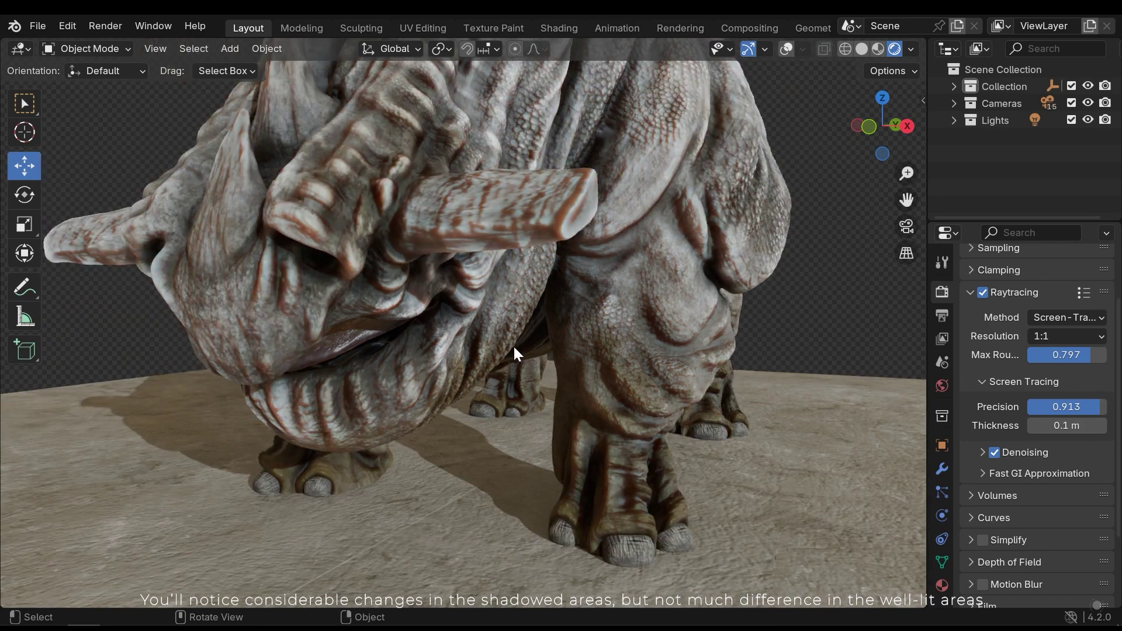
# Step: Set the screen-tracing thickness to 1.5 m while viewing the creature's shadowed side
pyautogui.moveTo(516, 349); pyautogui.dragTo(1063, 461, button='middle')
pyautogui.click(1099, 426)
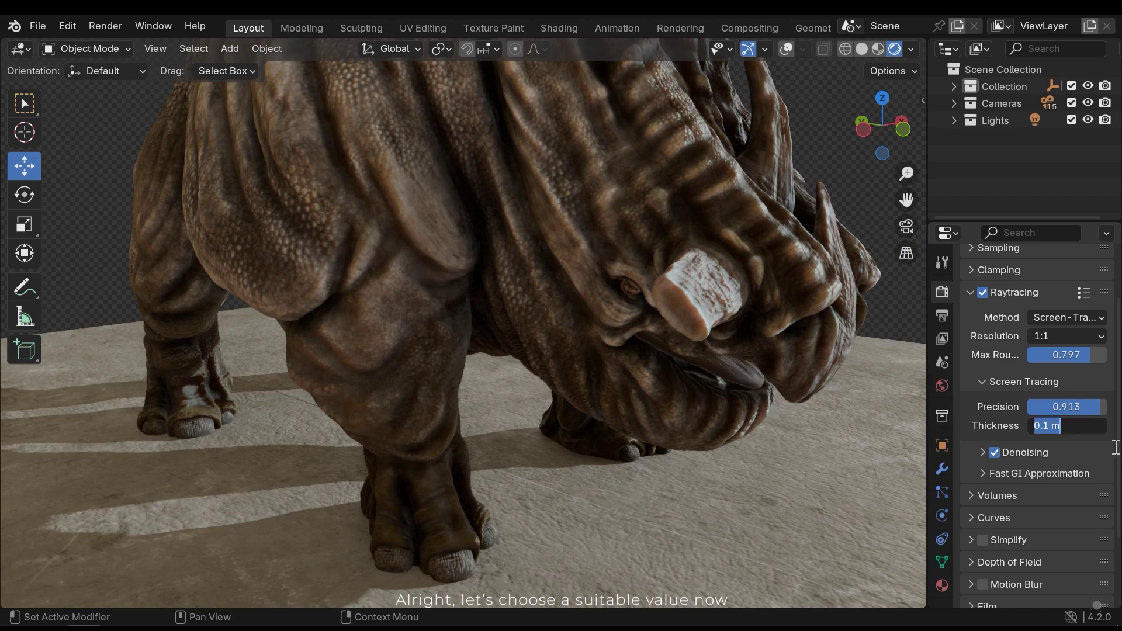
pyautogui.write('1.5')
pyautogui.press('Return')
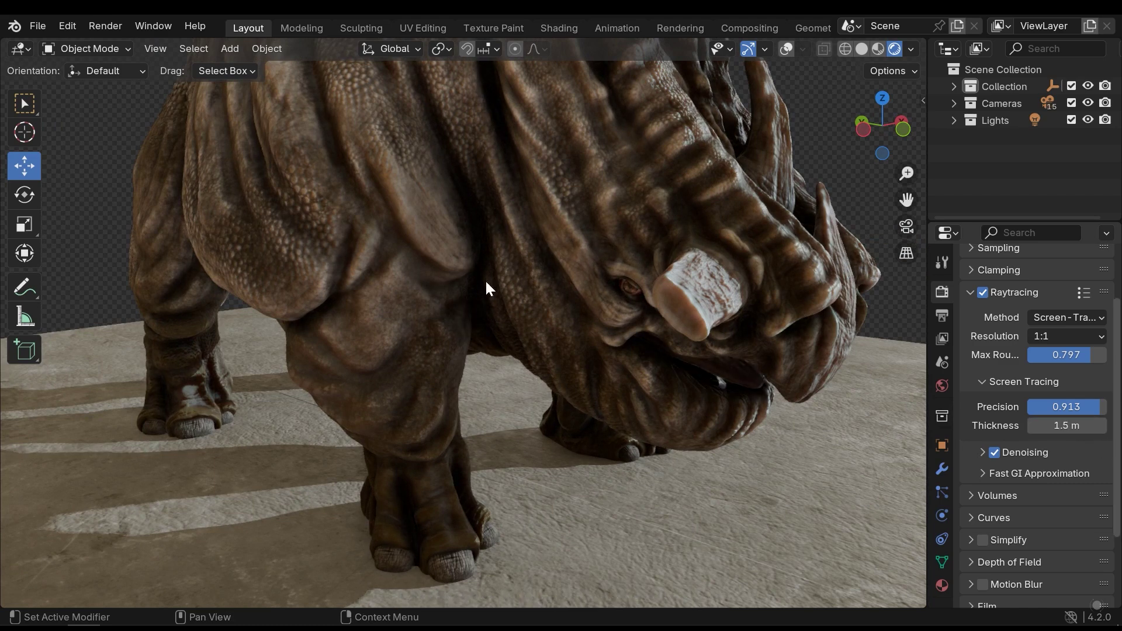
# Step: Compare the raytracing resolution at 1:16 in a close-up of the creature's face and return it to 1:1
pyautogui.moveTo(478, 306); pyautogui.dragTo(556, 308, button='middle')
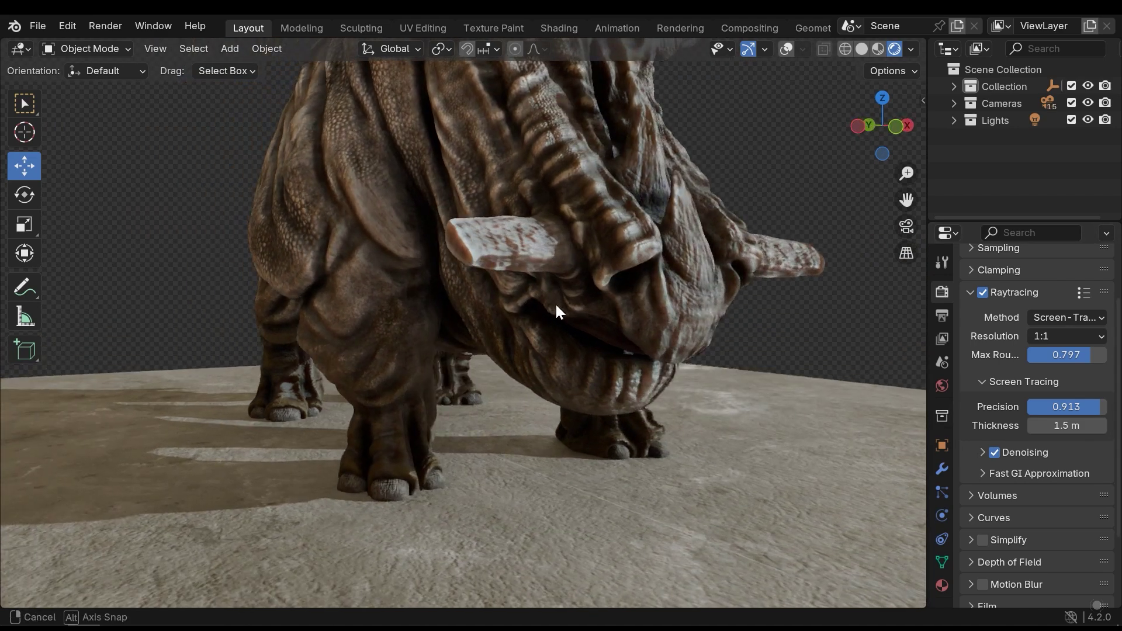
pyautogui.scroll(2, 556, 308)
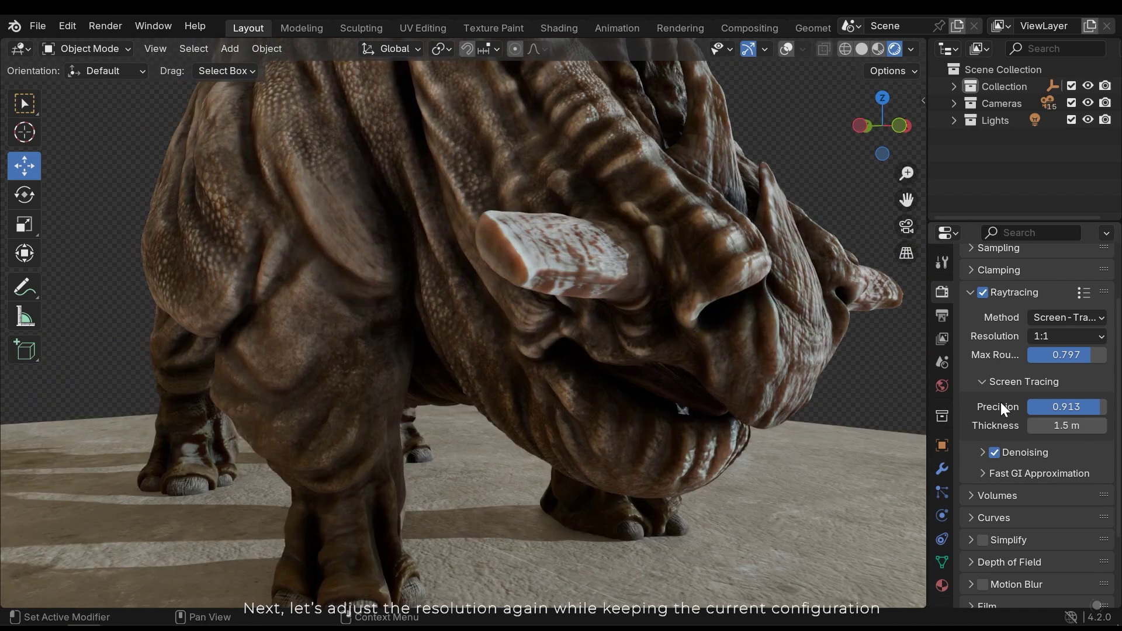
pyautogui.click(1062, 336)
pyautogui.click(1052, 431)
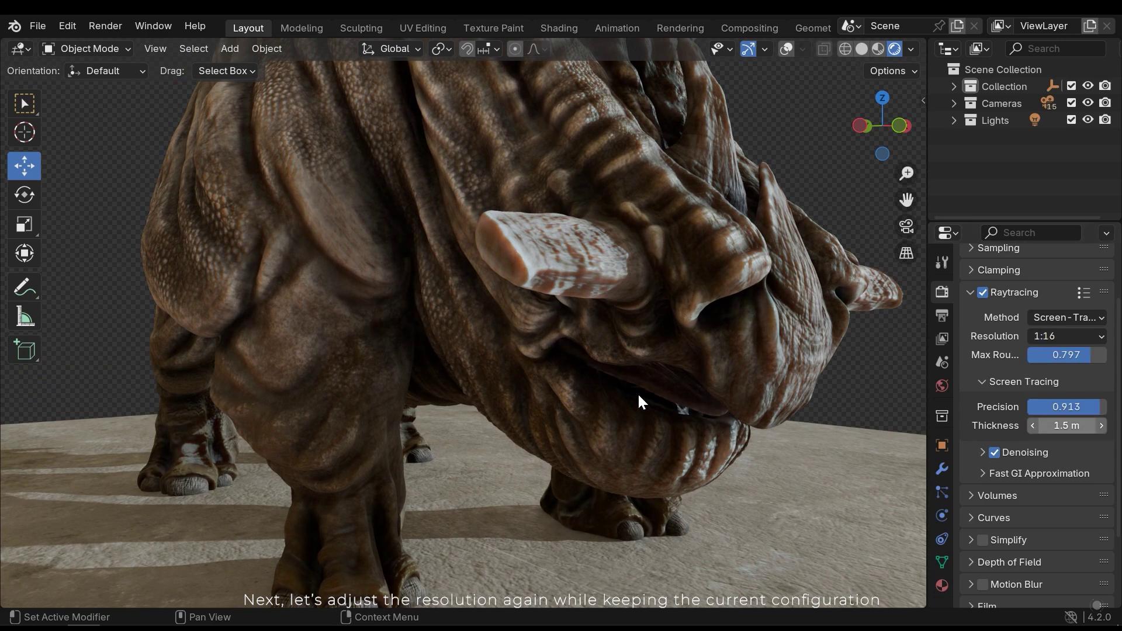
pyautogui.keyDown('ctrl'); pyautogui.moveTo(633, 371); pyautogui.dragTo(690, 373, button='middle'); pyautogui.keyUp('ctrl')
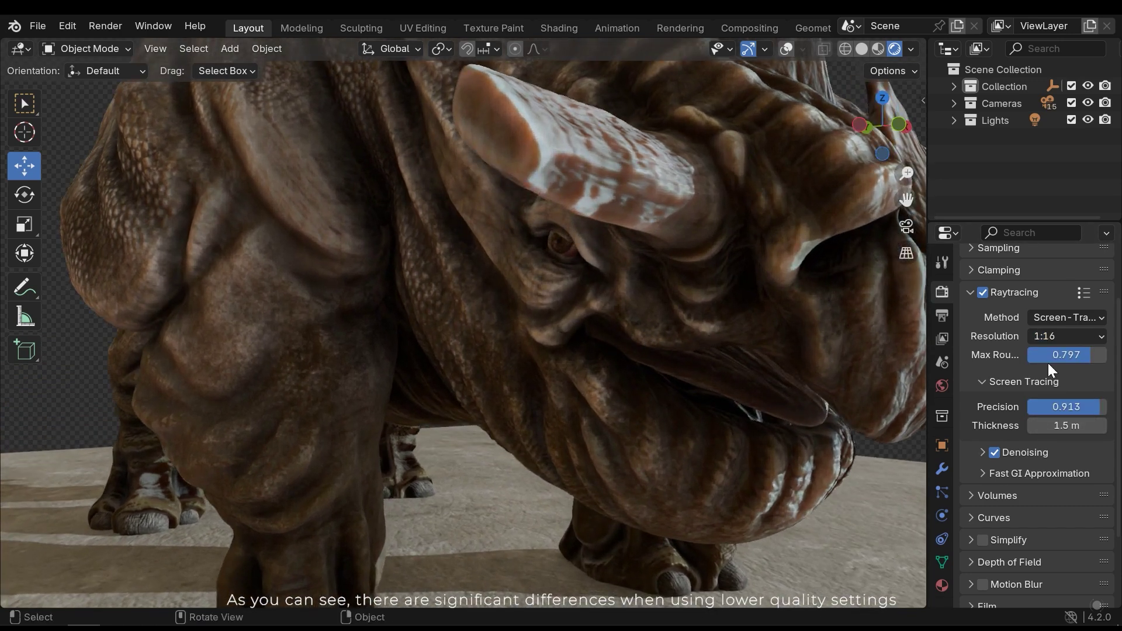
pyautogui.click(1052, 335)
pyautogui.click(1052, 336)
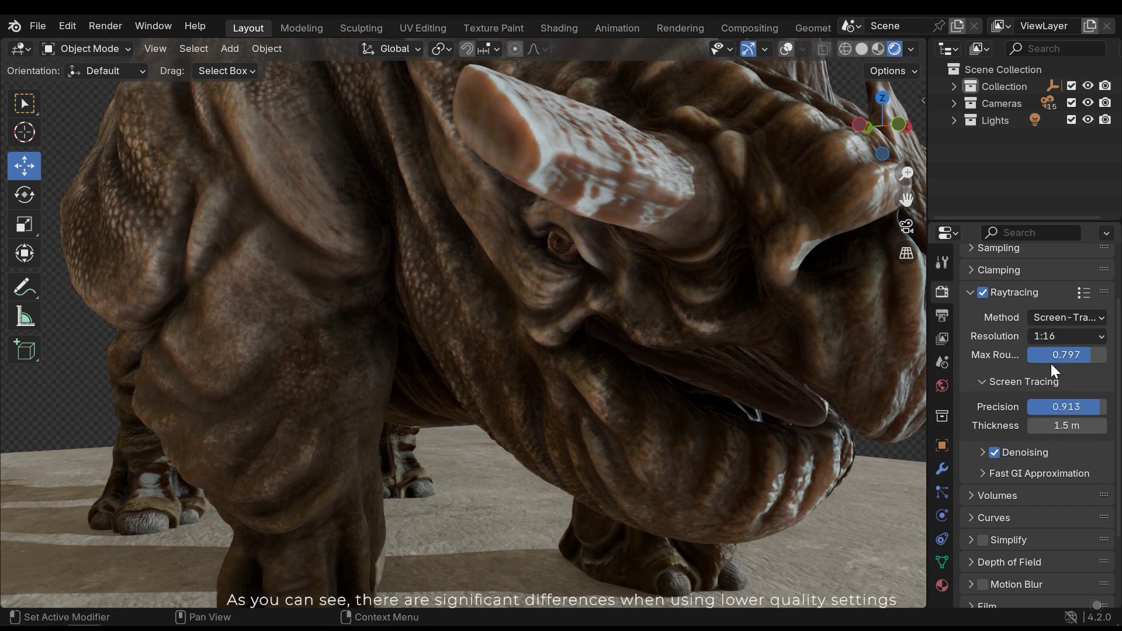
pyautogui.click(1051, 338)
pyautogui.click(1044, 355)
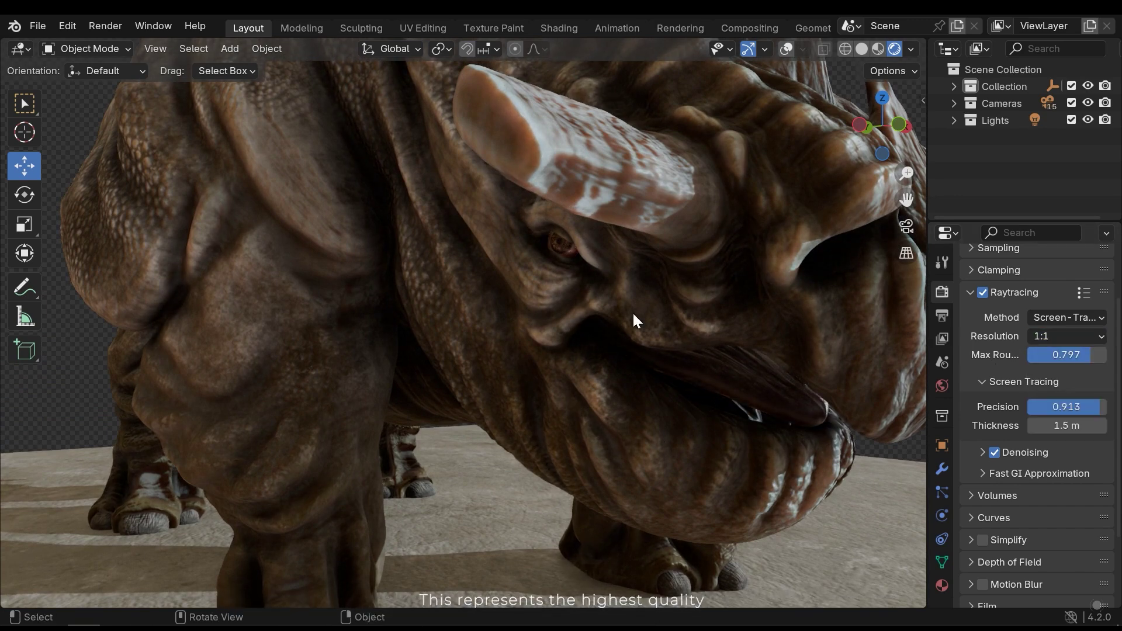
pyautogui.scroll(-4, 523, 370)
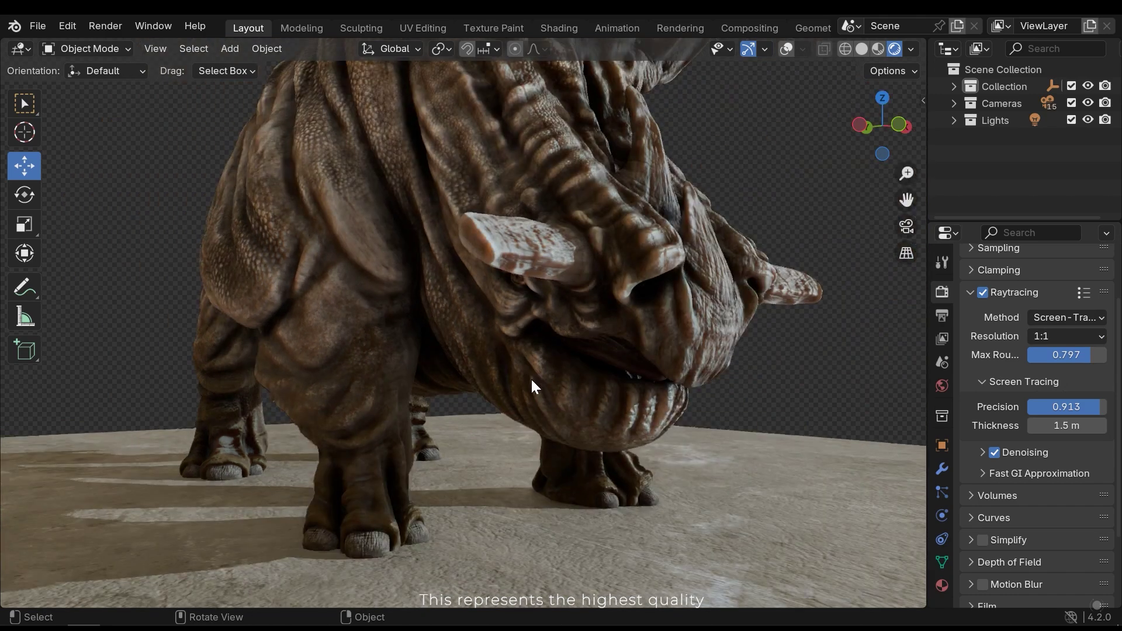
pyautogui.moveTo(529, 382); pyautogui.dragTo(785, 209, button='middle')
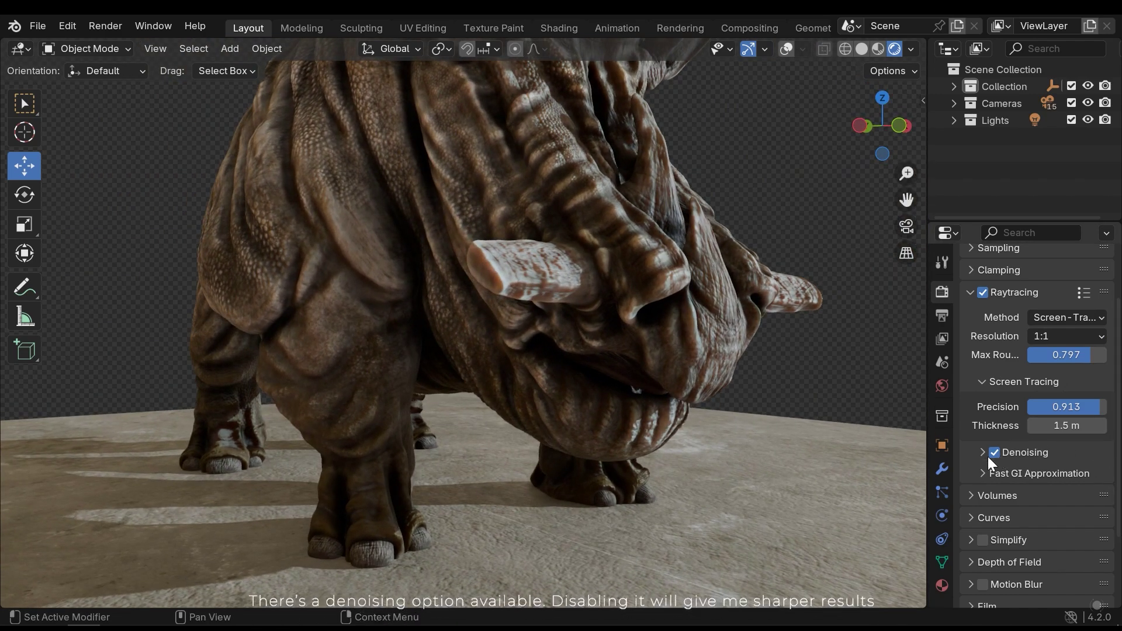
# Step: Turn off raytracing denoising to compare the creature's face up close, and turn it back on
pyautogui.click(1023, 459)
pyautogui.scroll(-1, 1024, 460)
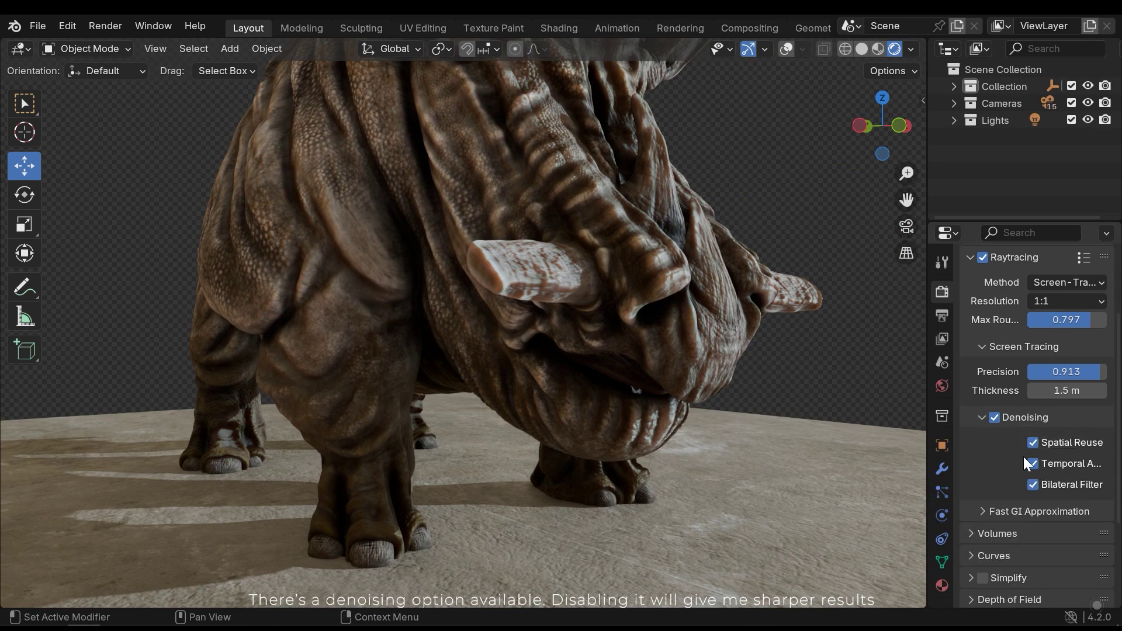
pyautogui.click(995, 418)
pyautogui.moveTo(550, 345); pyautogui.dragTo(539, 376, button='middle')
pyautogui.scroll(5, 535, 303)
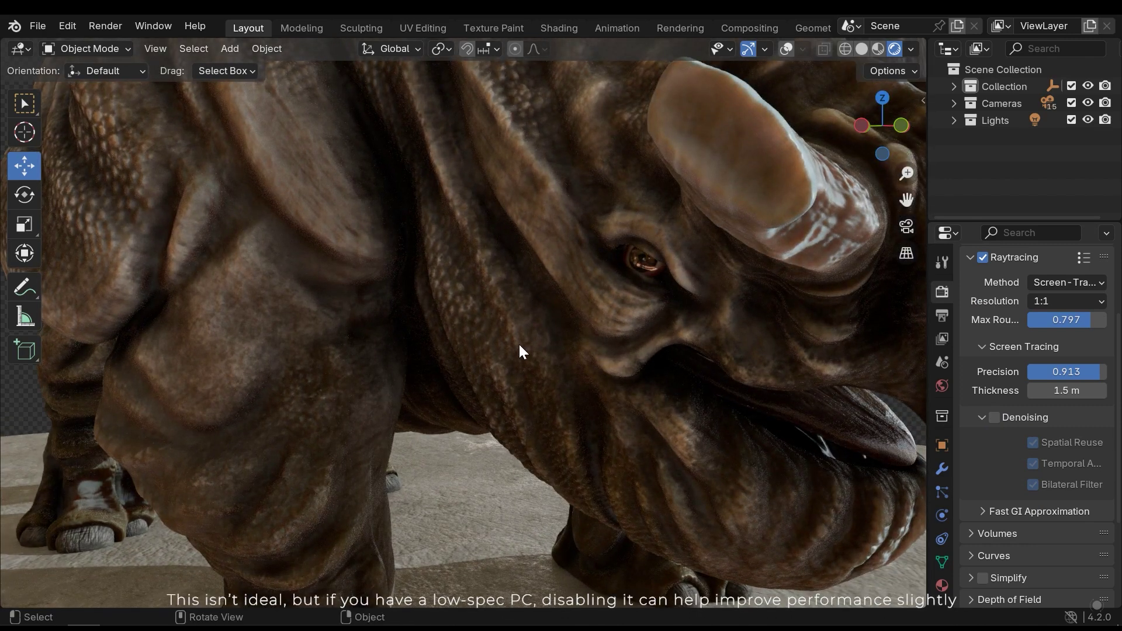
pyautogui.moveTo(521, 349); pyautogui.dragTo(476, 358, button='middle')
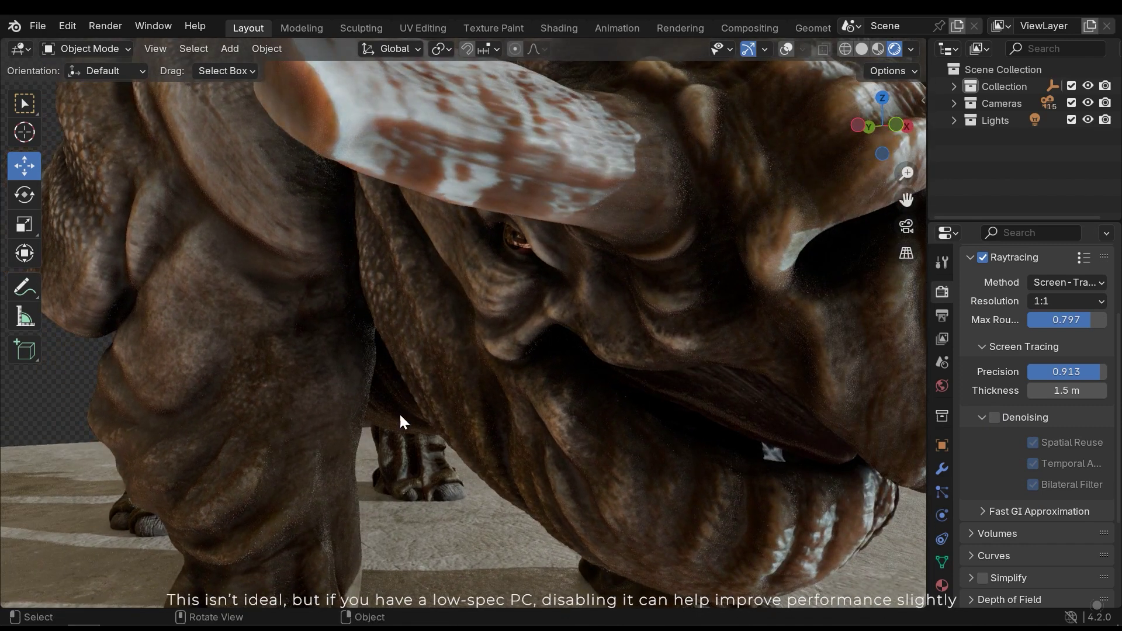
pyautogui.click(994, 418)
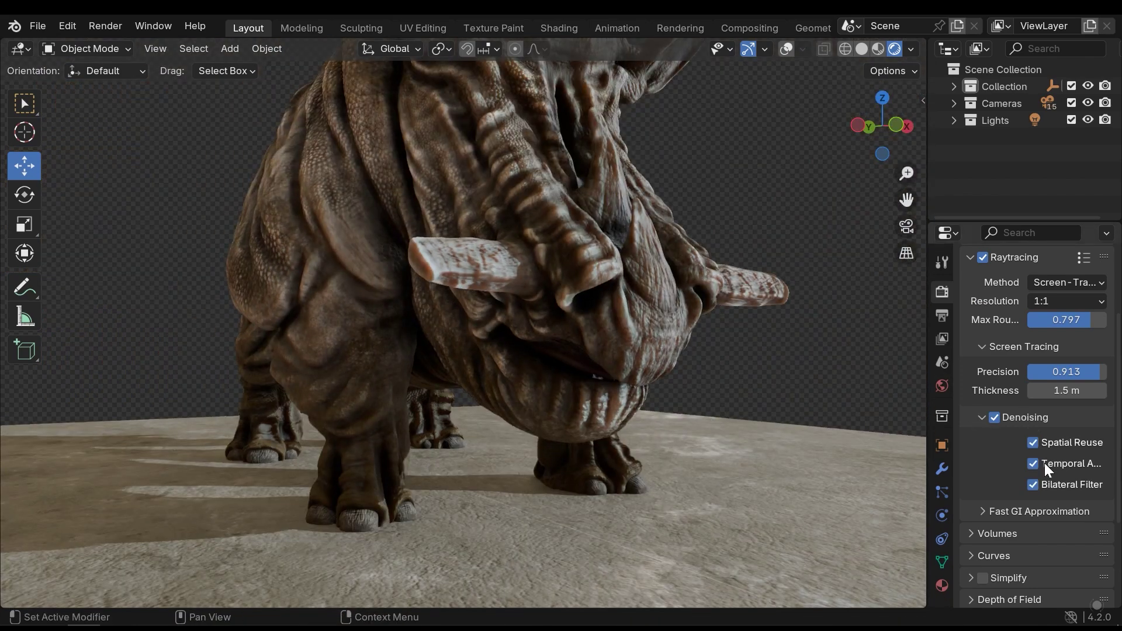
pyautogui.click(1062, 415)
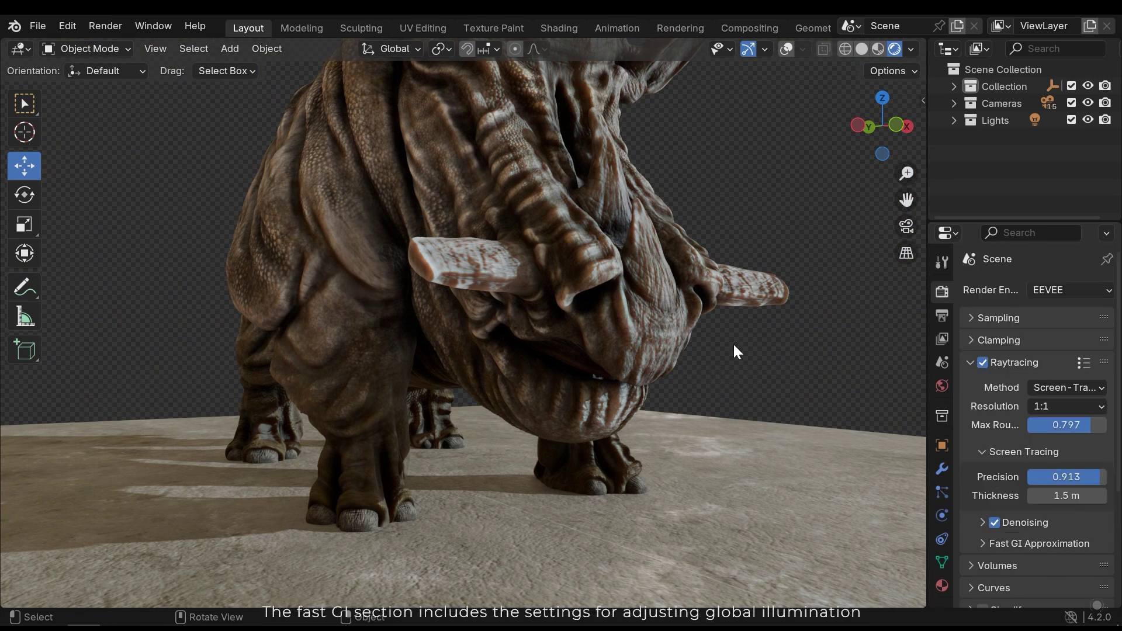
# Step: Expand the Fast GI Approximation settings, try a raytracing max roughness of 1.000 and undo it
pyautogui.scroll(-3, 1055, 431)
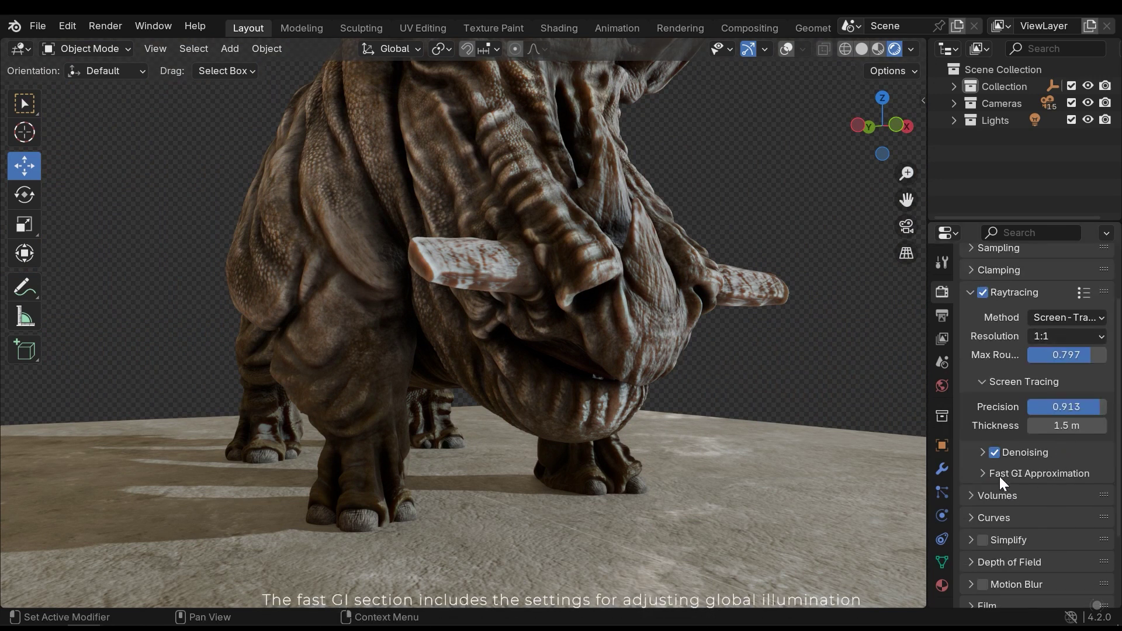
pyautogui.click(1027, 471)
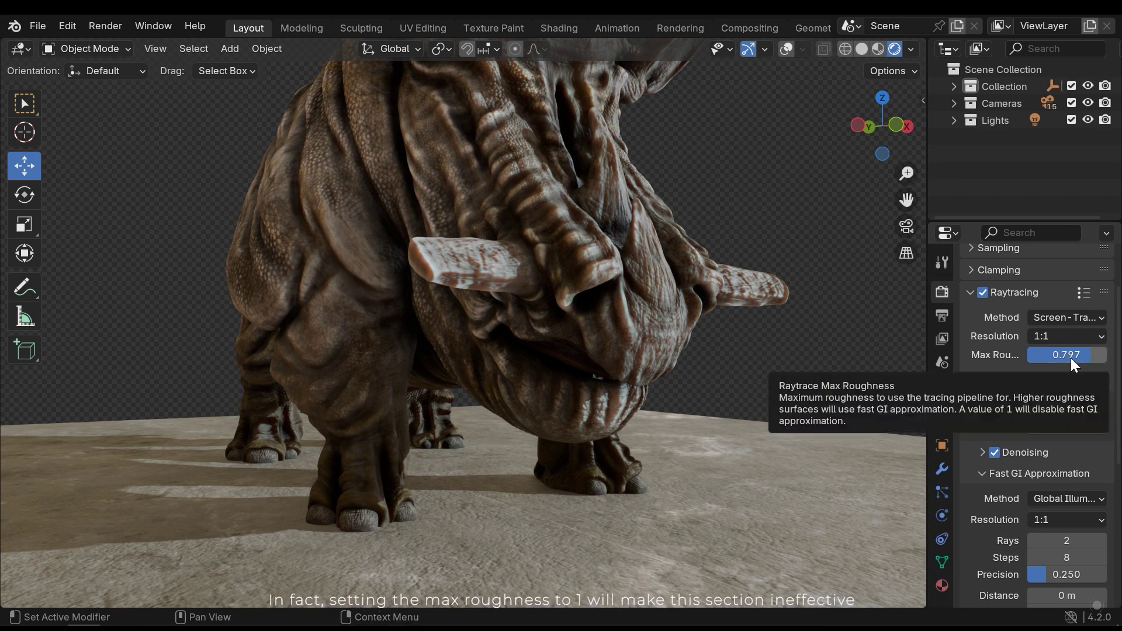
pyautogui.moveTo(1067, 355); pyautogui.dragTo(1102, 354)
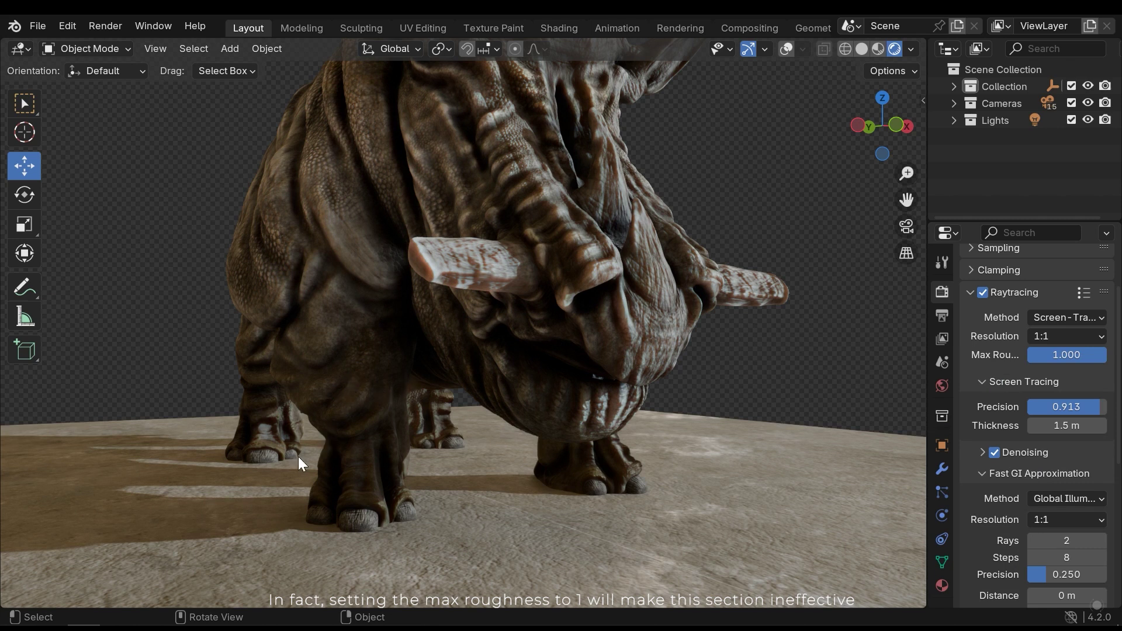
pyautogui.hotkey('ctrl', 'z')
# Step: Try Ambient Occlusion as the Fast GI method on the creature and return it to Global Illumination
pyautogui.scroll(-4, 1054, 419)
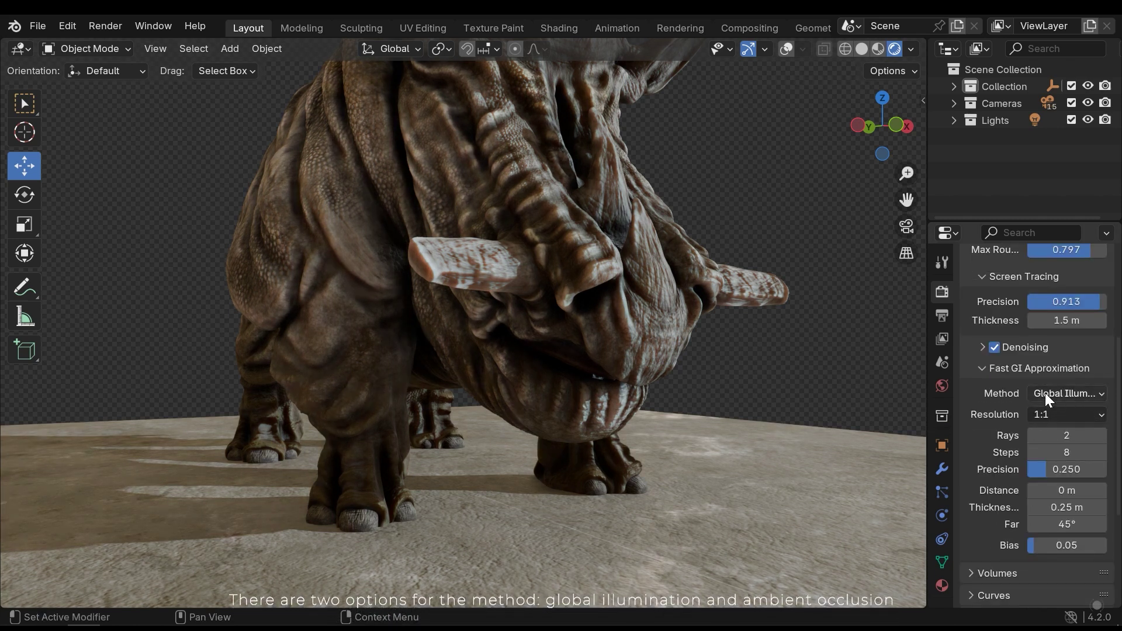
pyautogui.click(1061, 389)
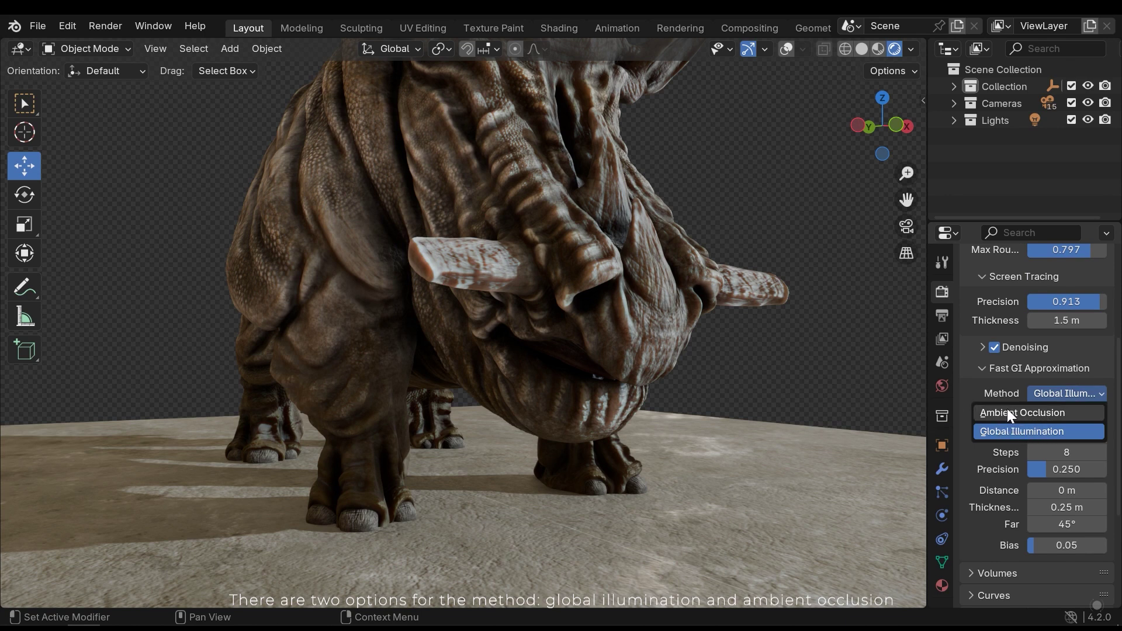
pyautogui.click(1039, 411)
pyautogui.moveTo(571, 370); pyautogui.dragTo(385, 380, button='middle')
pyautogui.click(1079, 394)
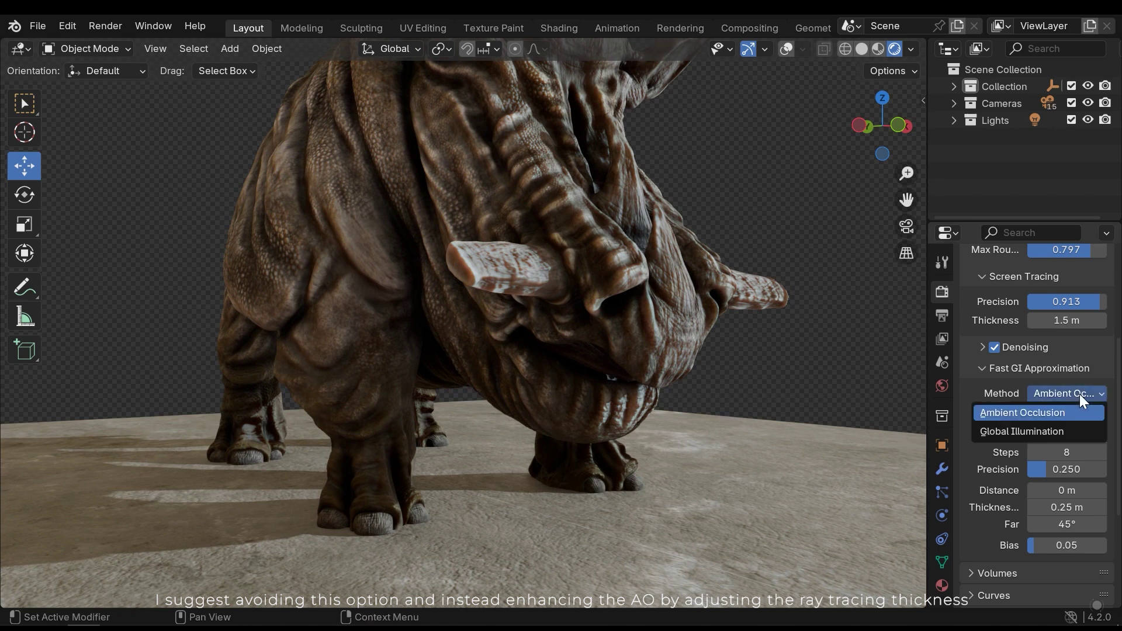
pyautogui.click(1047, 430)
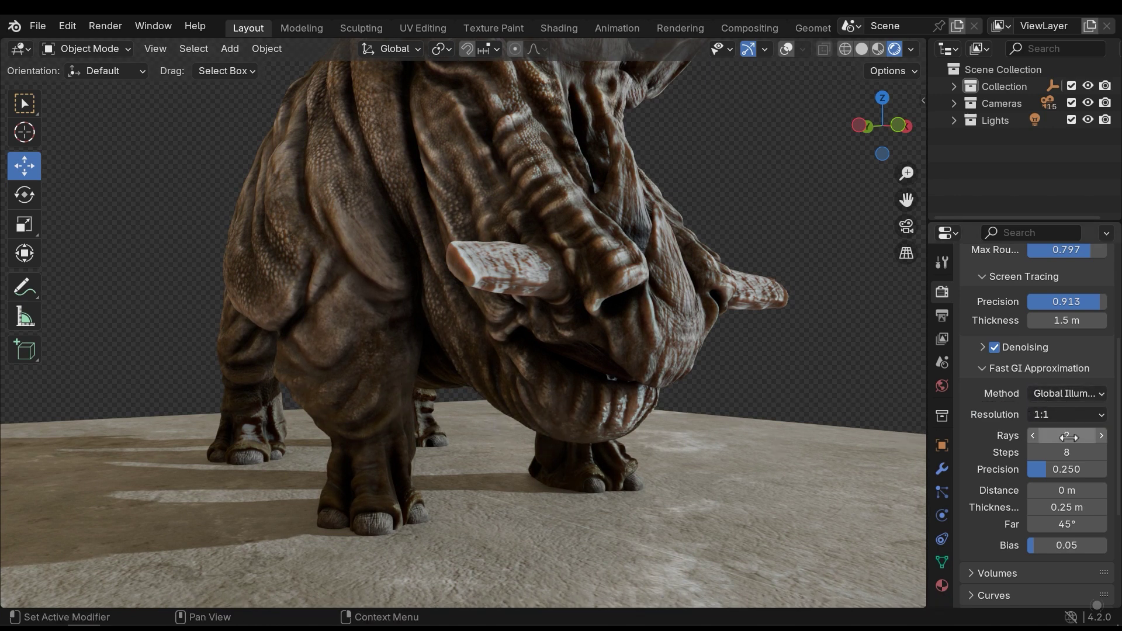
# Step: Compare the Fast GI resolution at 1:16 from several angles around the creature and return it to 1:1
pyautogui.scroll(-2, 1040, 436)
pyautogui.click(1059, 380)
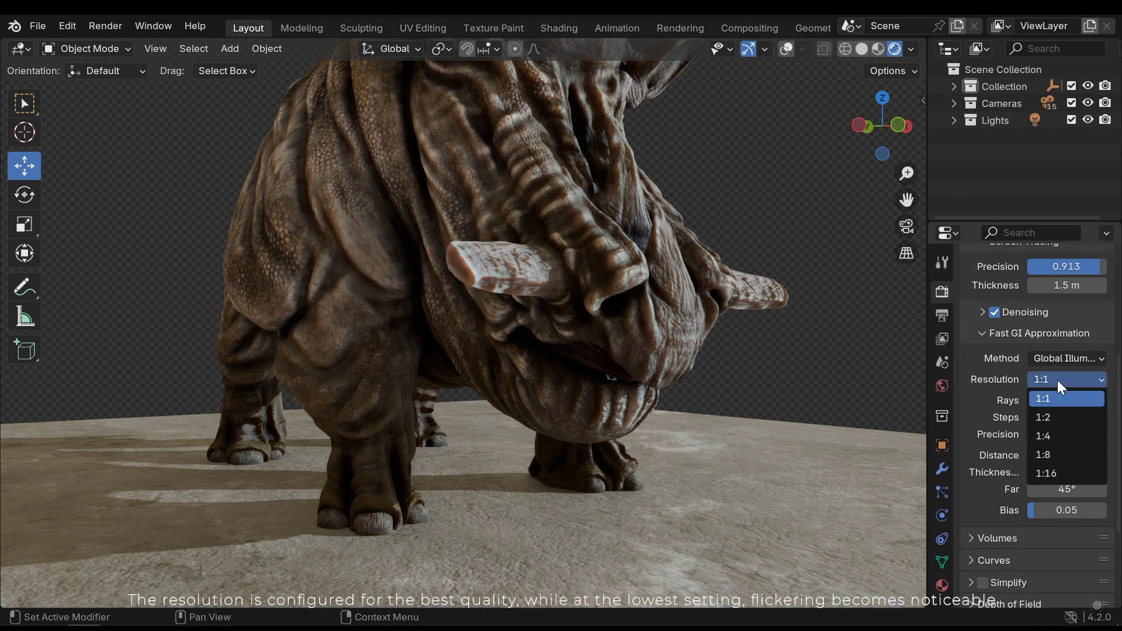
pyautogui.click(1052, 473)
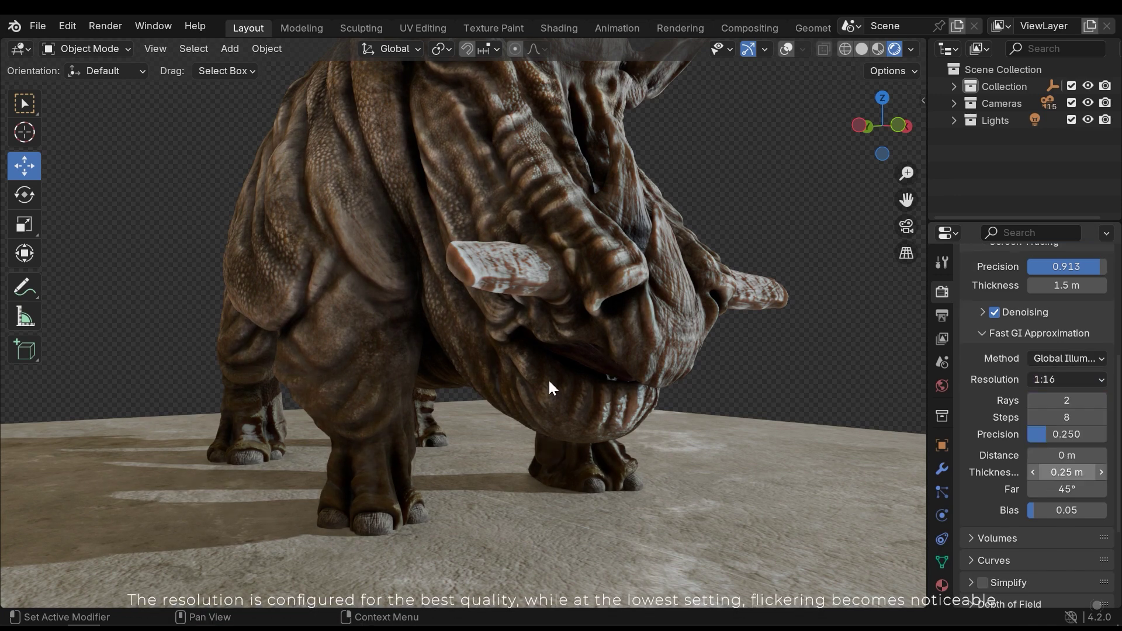
pyautogui.moveTo(521, 386); pyautogui.dragTo(569, 360, button='middle')
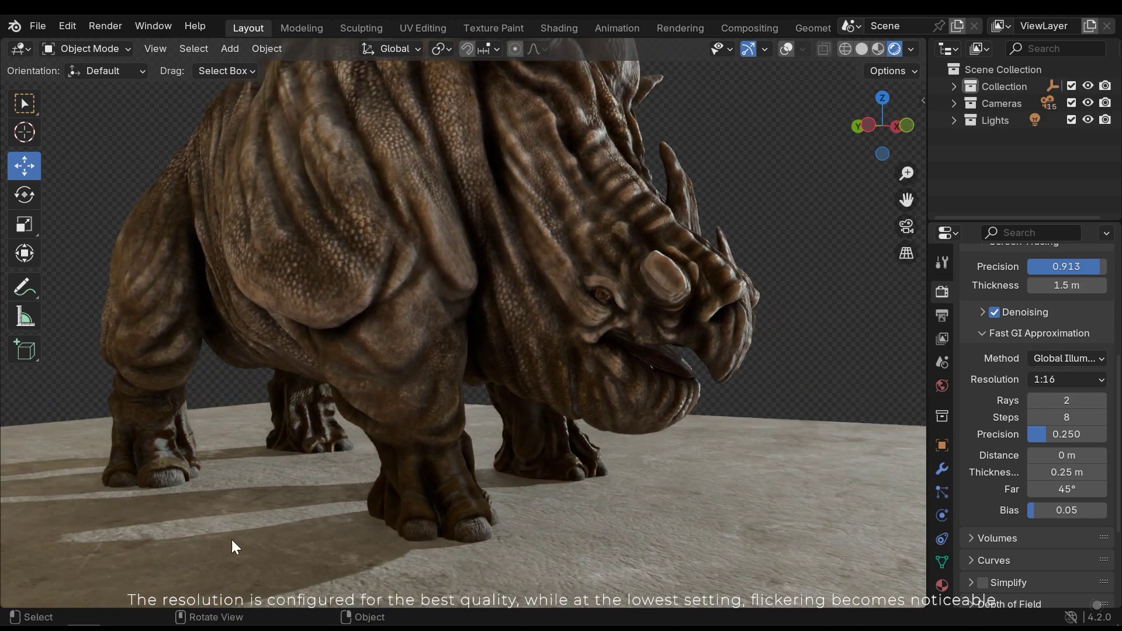
pyautogui.moveTo(700, 405); pyautogui.dragTo(635, 412, button='middle')
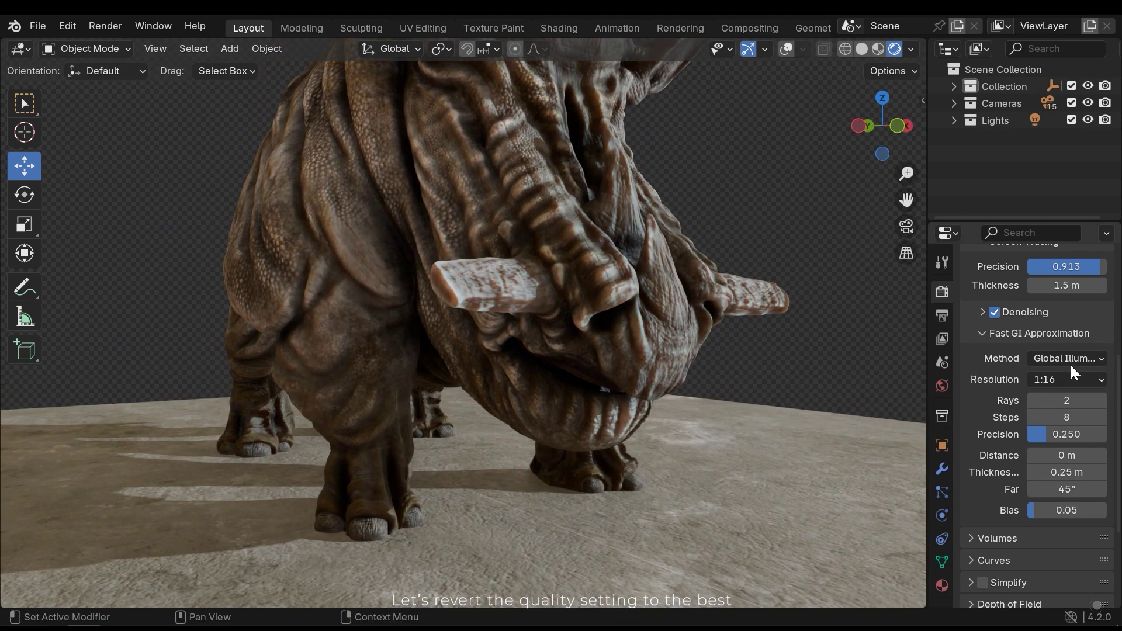
pyautogui.click(1050, 381)
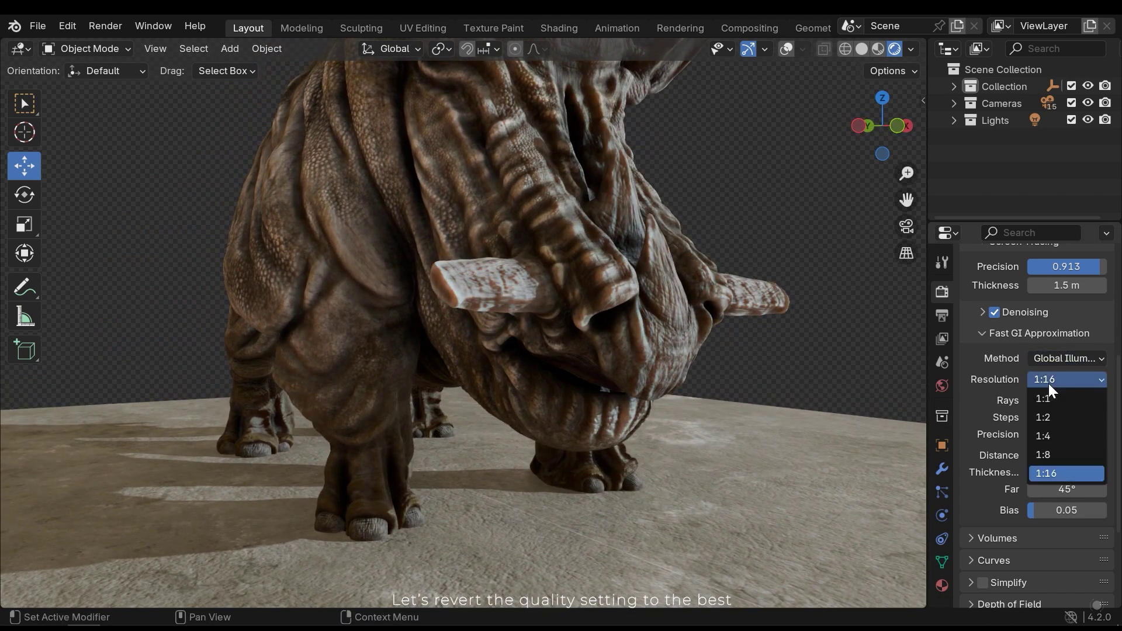
pyautogui.click(1057, 400)
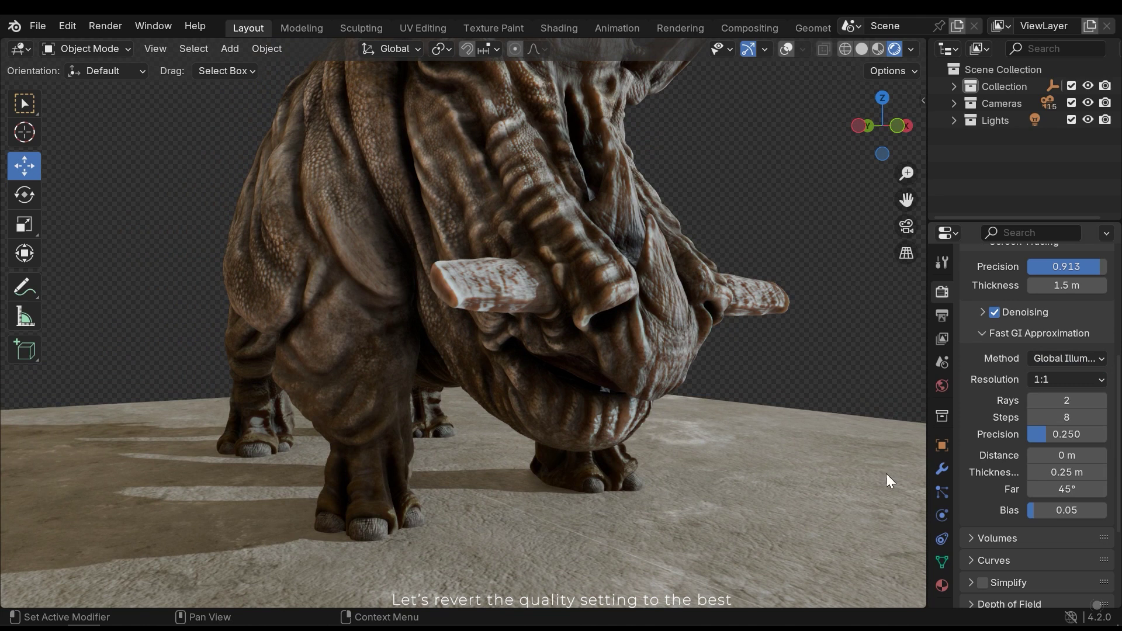
# Step: Try 10 rays for the Fast GI approximation and return the value to 2
pyautogui.click(1073, 405)
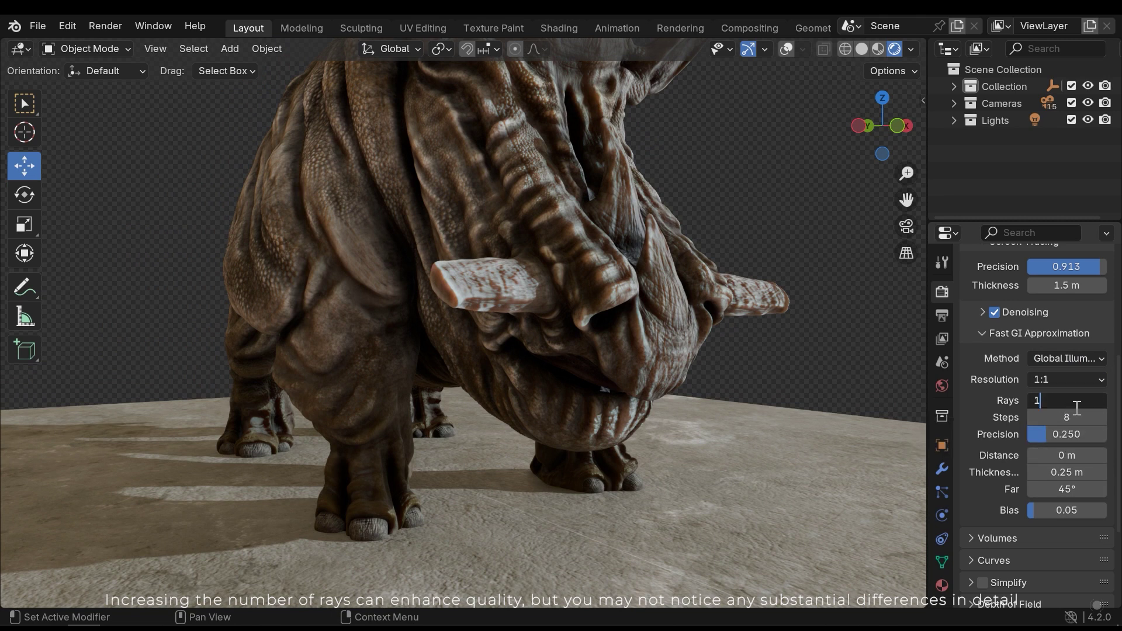
pyautogui.write('10')
pyautogui.press('Return')
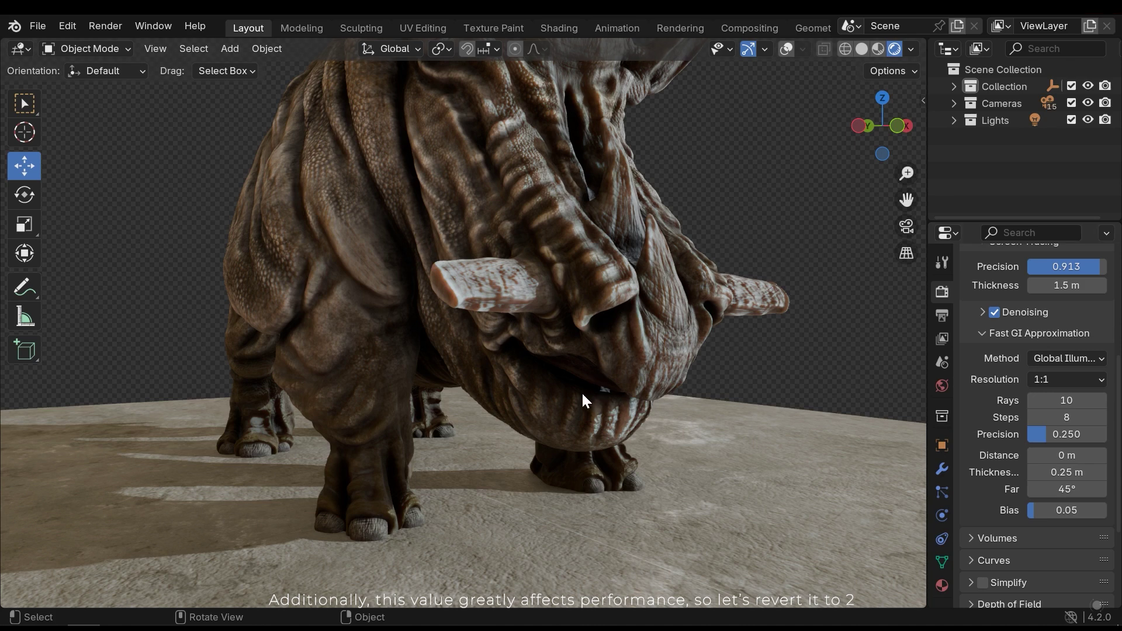
pyautogui.moveTo(523, 406); pyautogui.dragTo(626, 388, button='middle')
pyautogui.doubleClick(1083, 396)
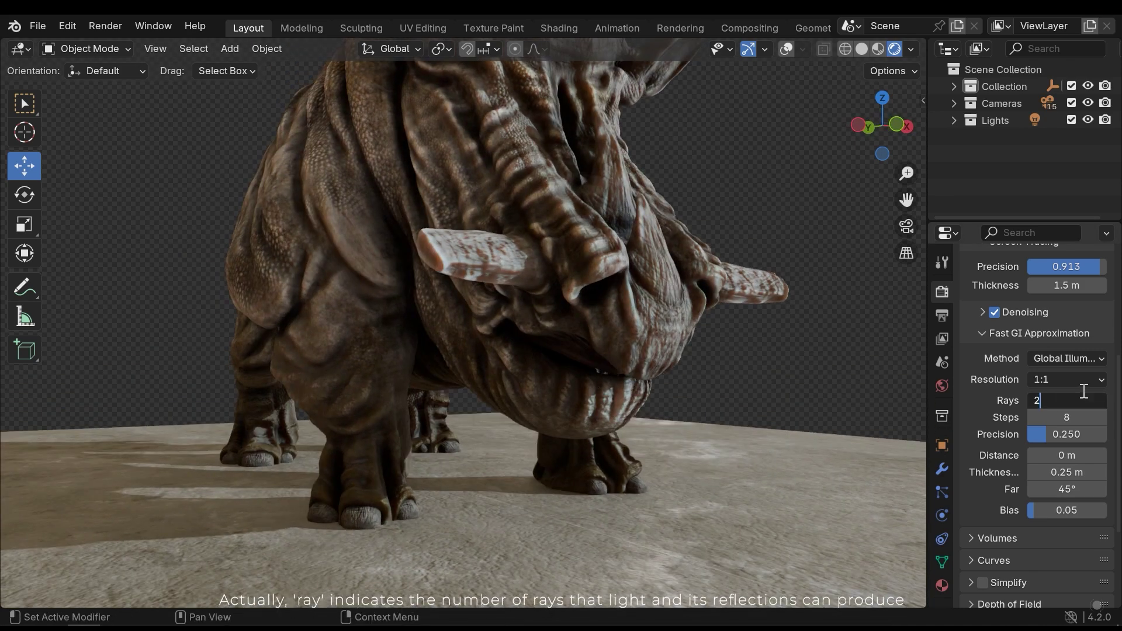
pyautogui.press('Return')
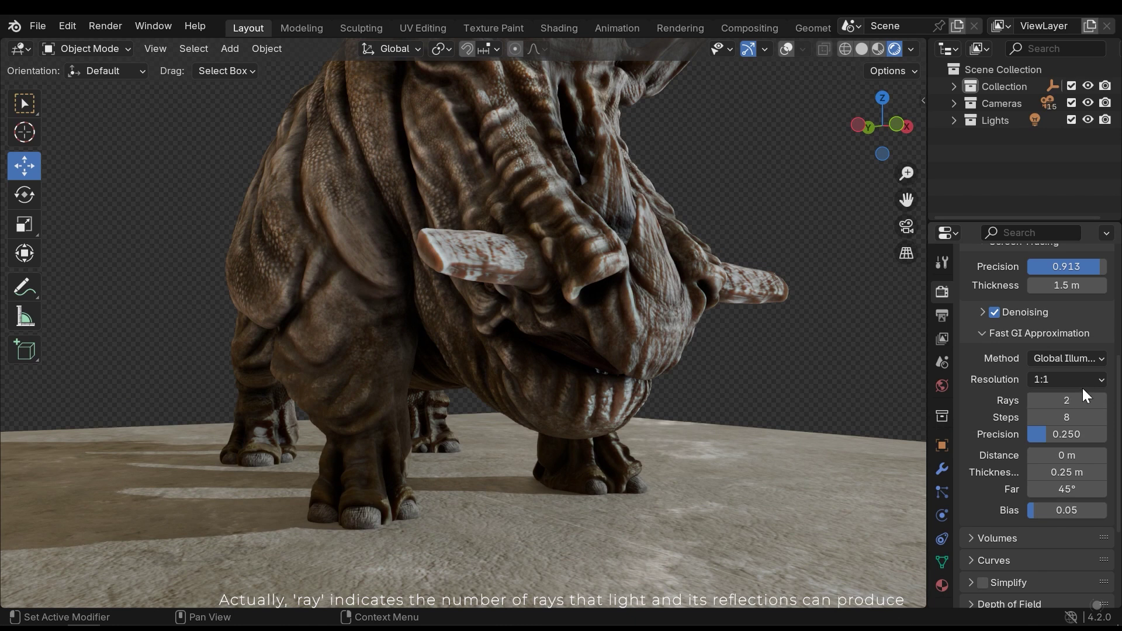
# Step: Compare Fast GI step counts of 15 and 30 on the creature, undoing each change
pyautogui.click(1079, 419)
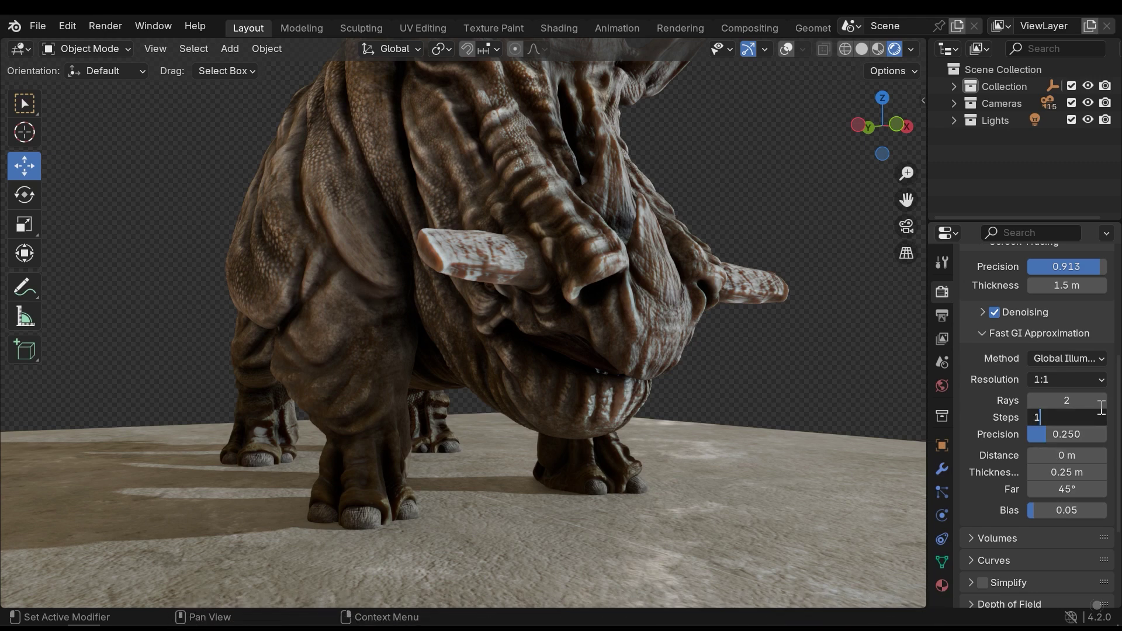
pyautogui.press('Return')
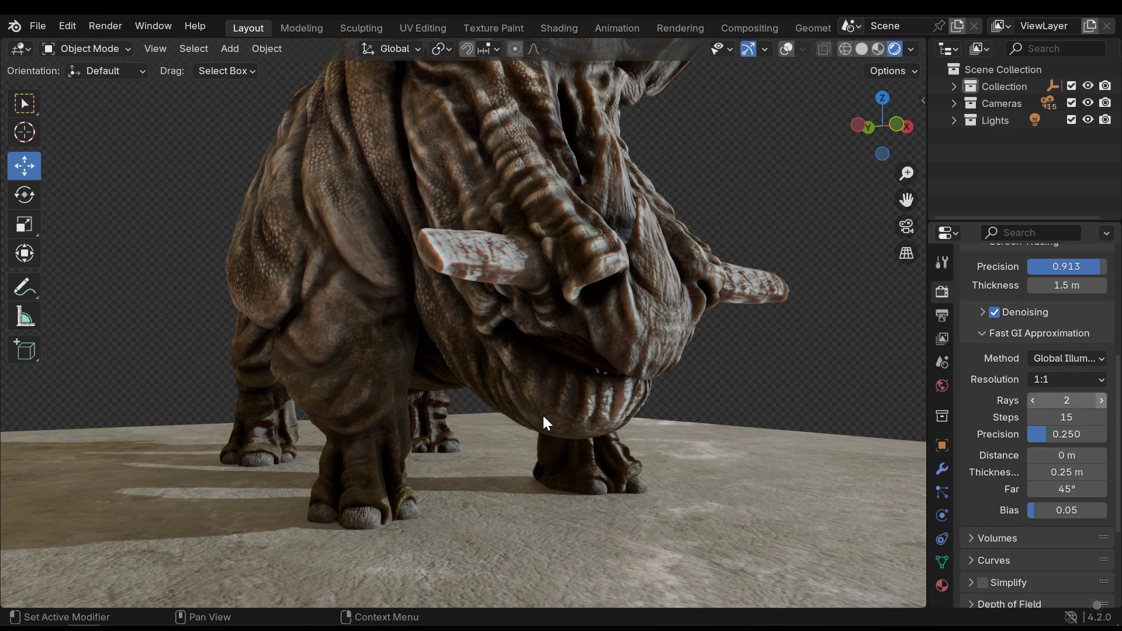
pyautogui.moveTo(491, 431); pyautogui.dragTo(555, 437, button='middle')
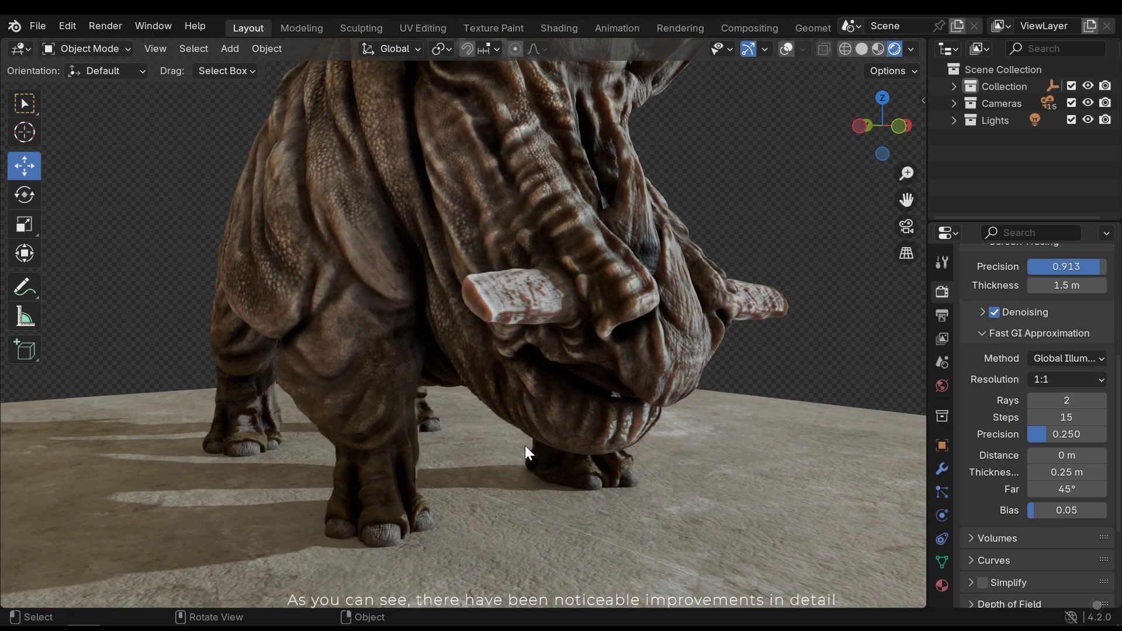
pyautogui.hotkey('ctrl', 'z')
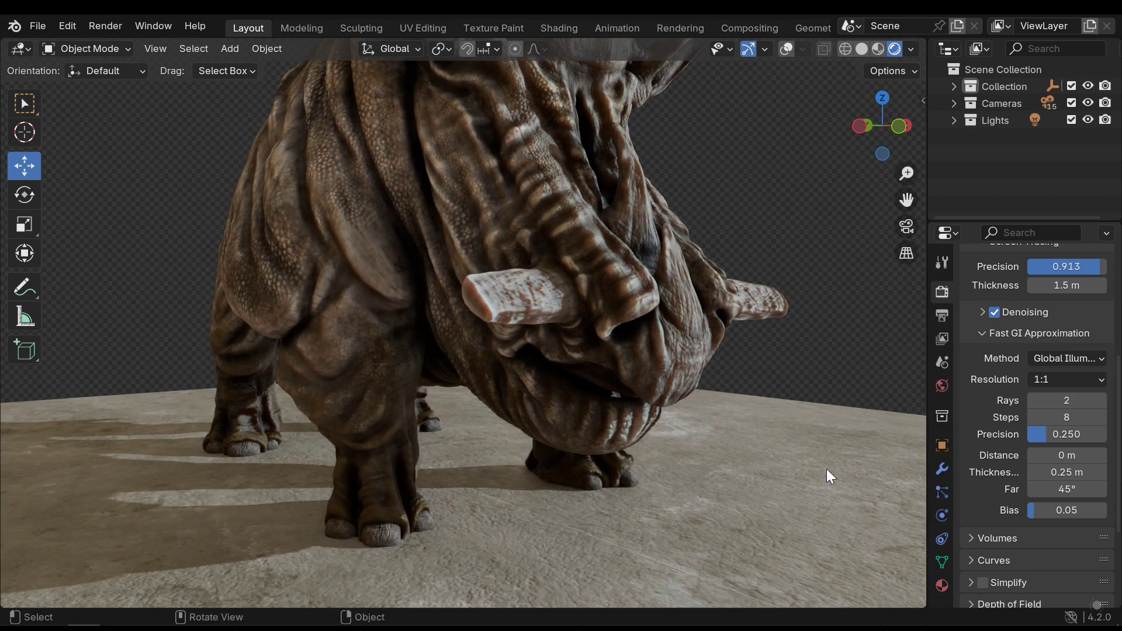
pyautogui.moveTo(894, 442); pyautogui.dragTo(798, 444, button='middle')
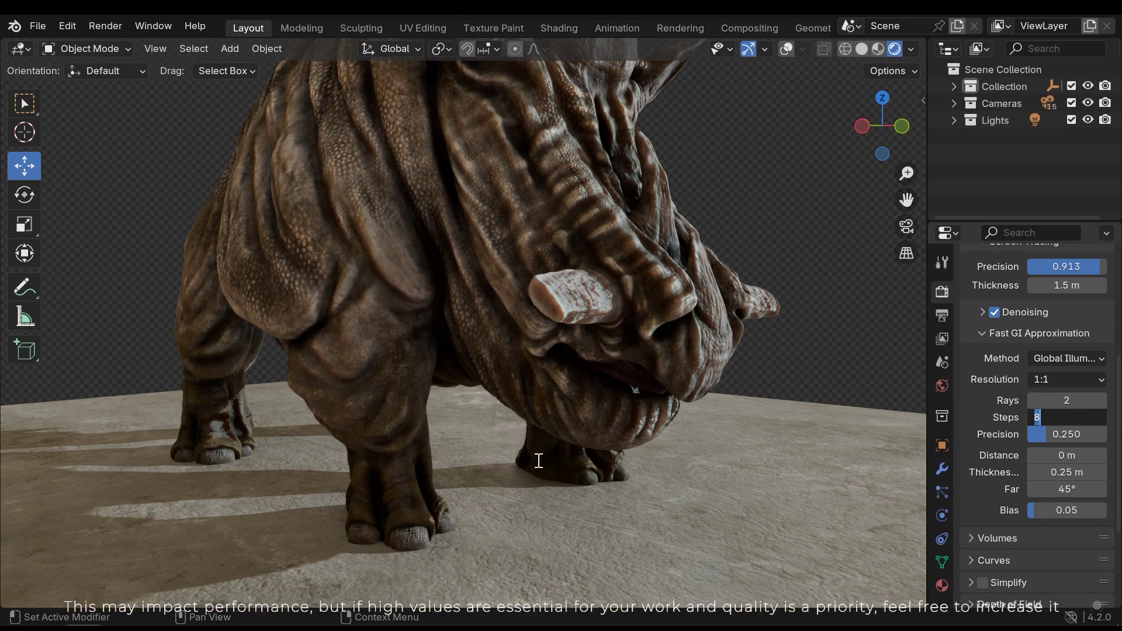
pyautogui.write('30')
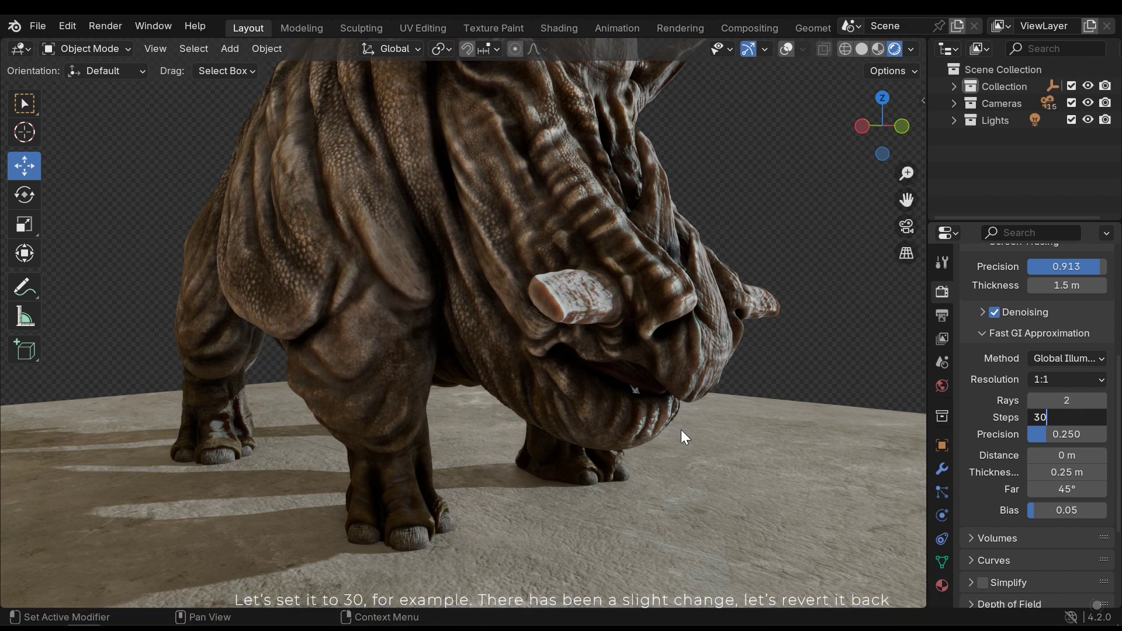
pyautogui.press('Return')
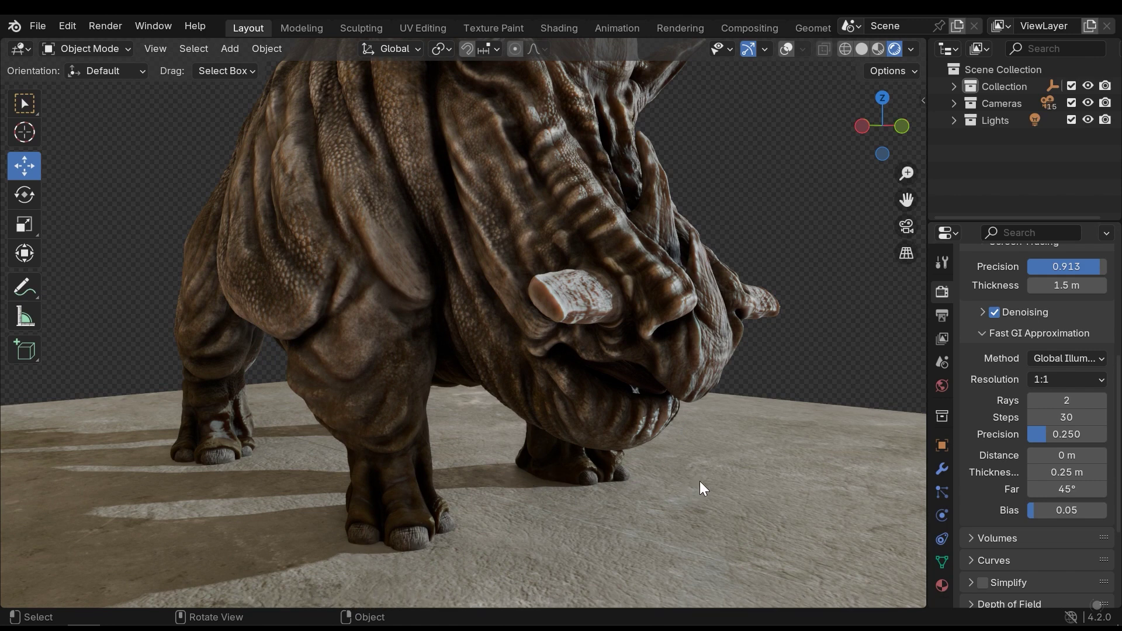
pyautogui.hotkey('ctrl', 'z')
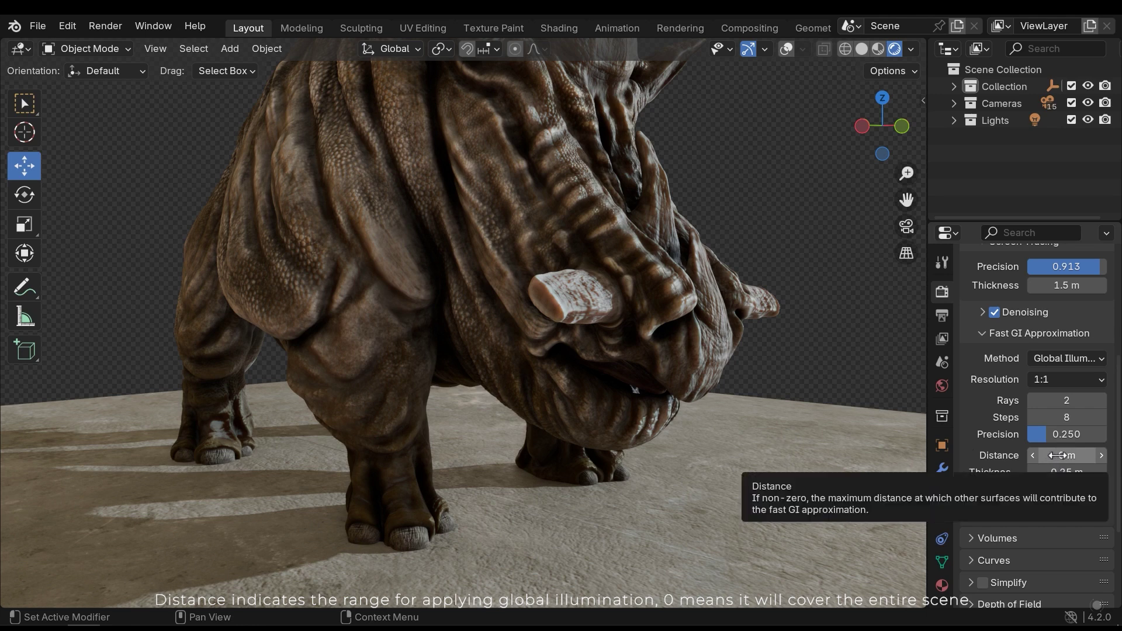
# Step: Try a Fast GI distance of 8.86 m and reset it to 0 m
pyautogui.moveTo(1059, 455)
pyautogui.mouseDown()
pyautogui.moveTo(1088, 455)
pyautogui.moveTo(1057, 461)
pyautogui.mouseUp()
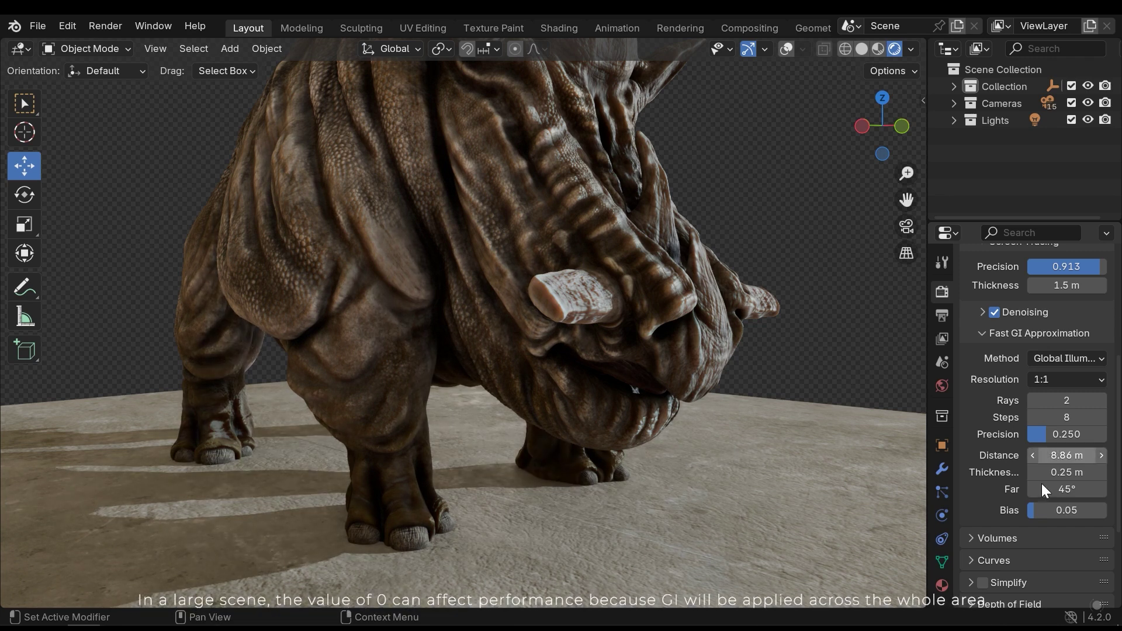
pyautogui.press('BackSpace')
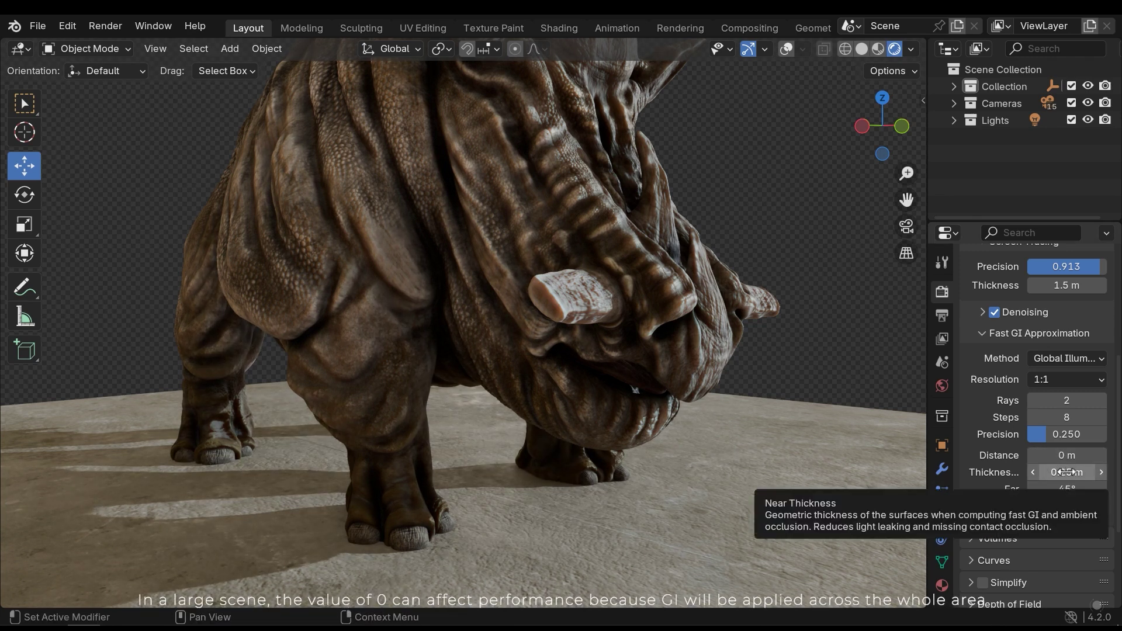
# Step: Try Fast GI near thickness values of 23.6 m and 33.4 m, and set it to 20 m
pyautogui.moveTo(1067, 473); pyautogui.dragTo(1108, 472)
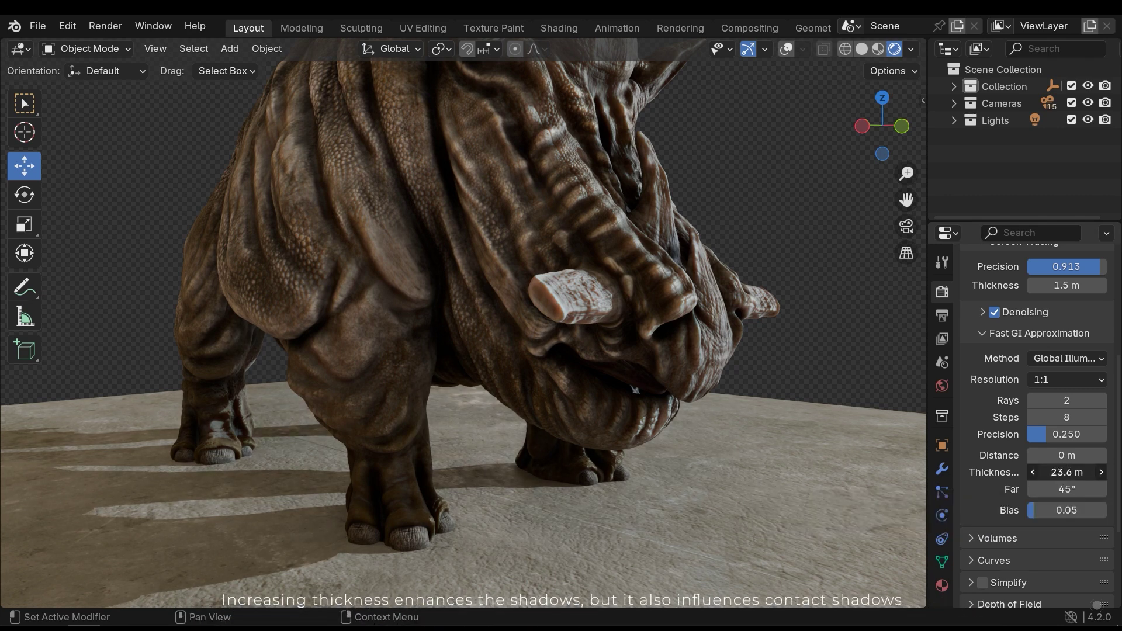
pyautogui.moveTo(1067, 472); pyautogui.dragTo(1045, 437)
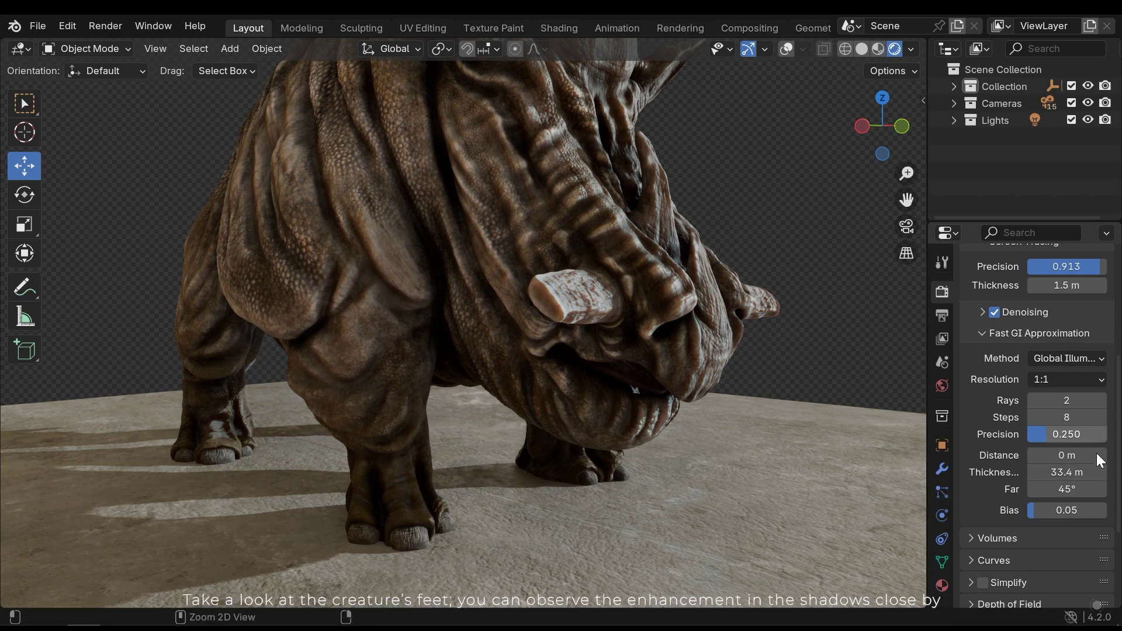
pyautogui.press('BackSpace')
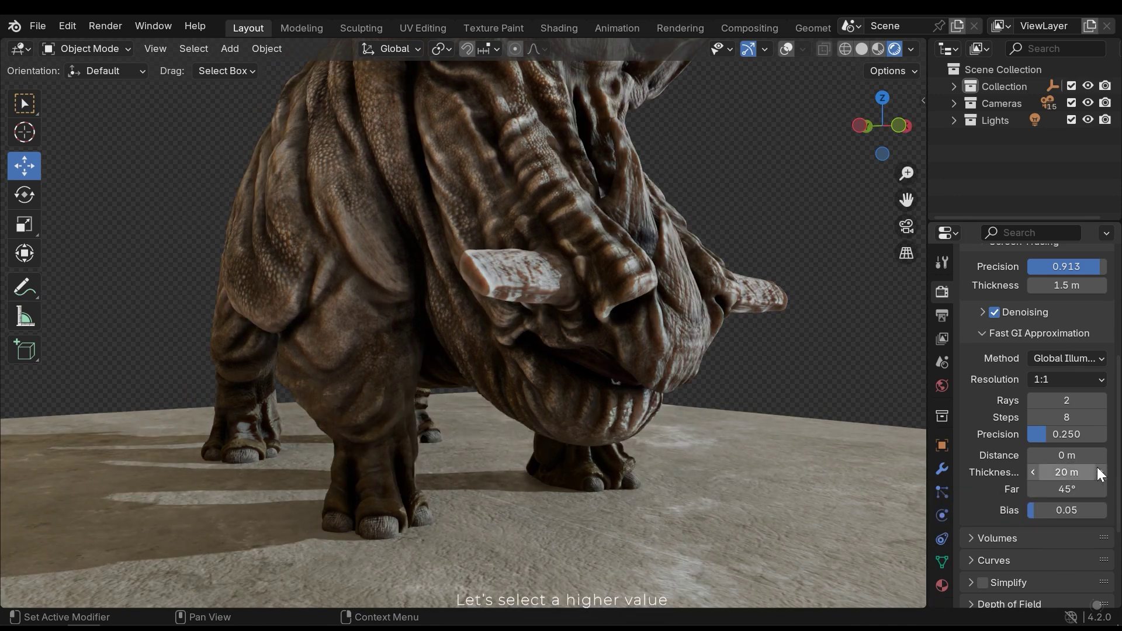
# Step: Try a Fast GI near thickness of 1 m and set it to 2 m
pyautogui.click(1092, 472)
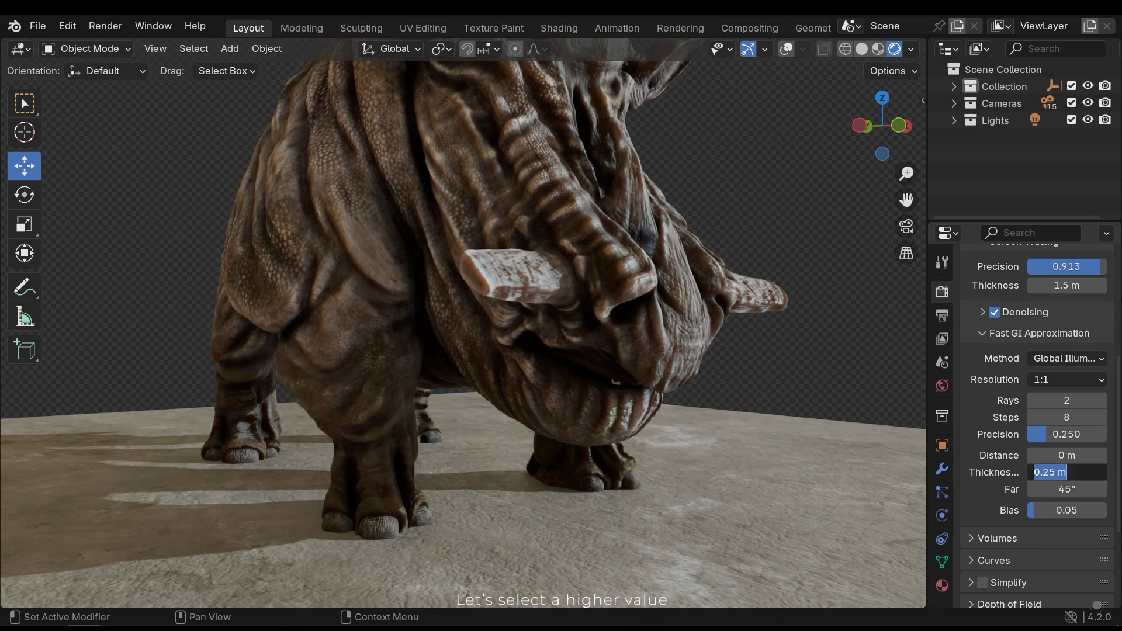
pyautogui.write('1')
pyautogui.press('Return')
pyautogui.click(1065, 472)
pyautogui.write('2')
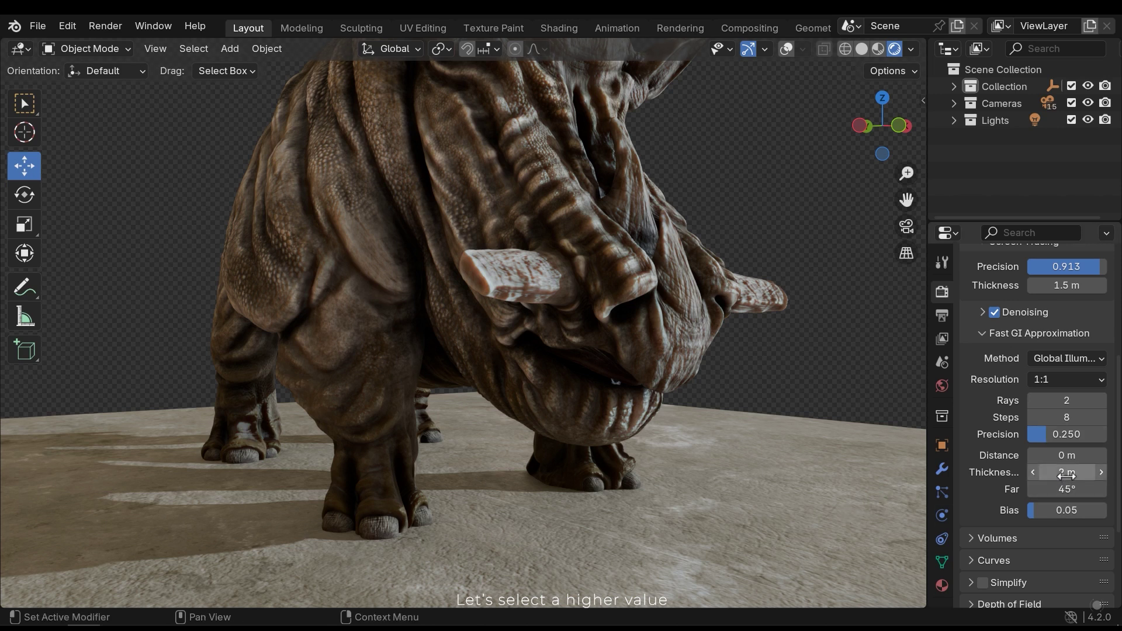
pyautogui.press('Return')
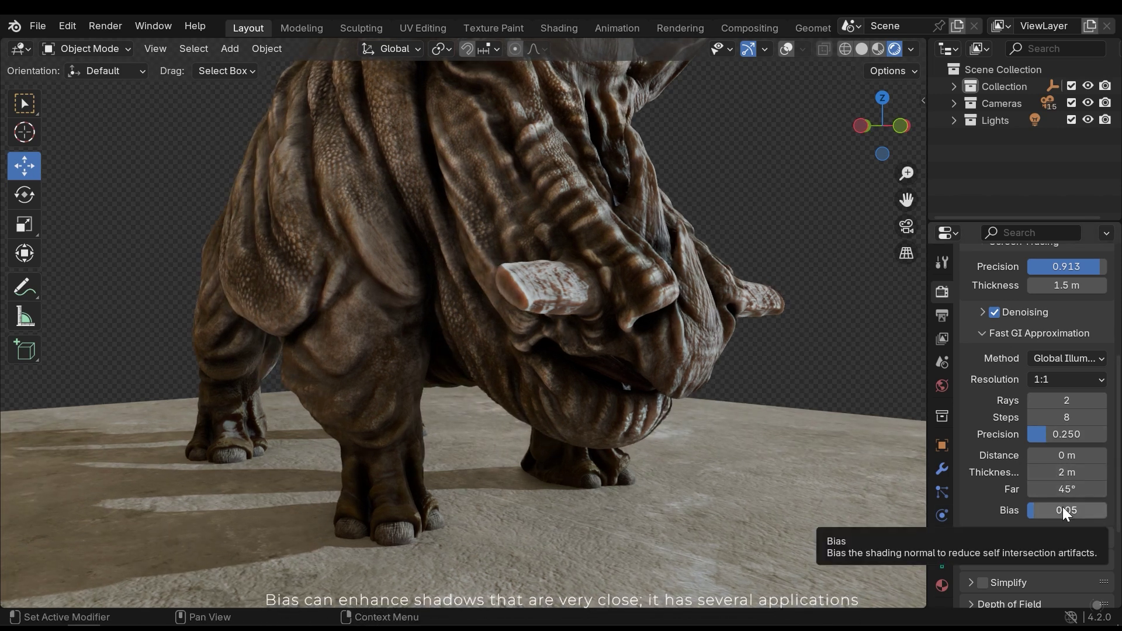
# Step: Try a Fast GI bias of 0.50, undo it, and set the bias to 0.39, checking the contact shadows around the feet
pyautogui.moveTo(1063, 507); pyautogui.dragTo(1087, 510)
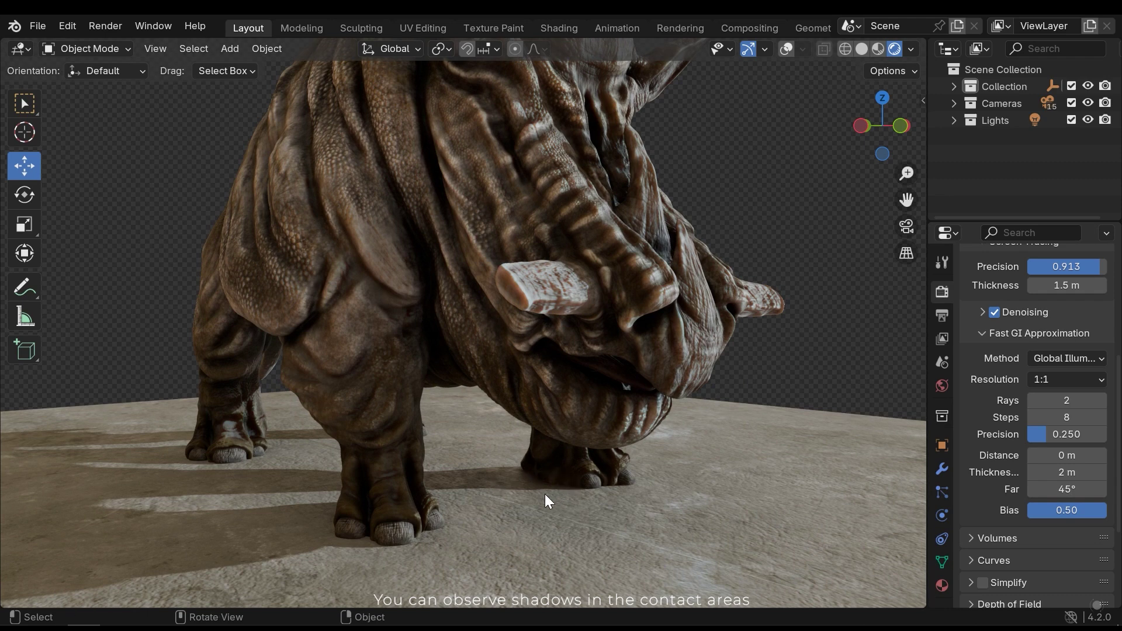
pyautogui.hotkey('ctrl', 'z')
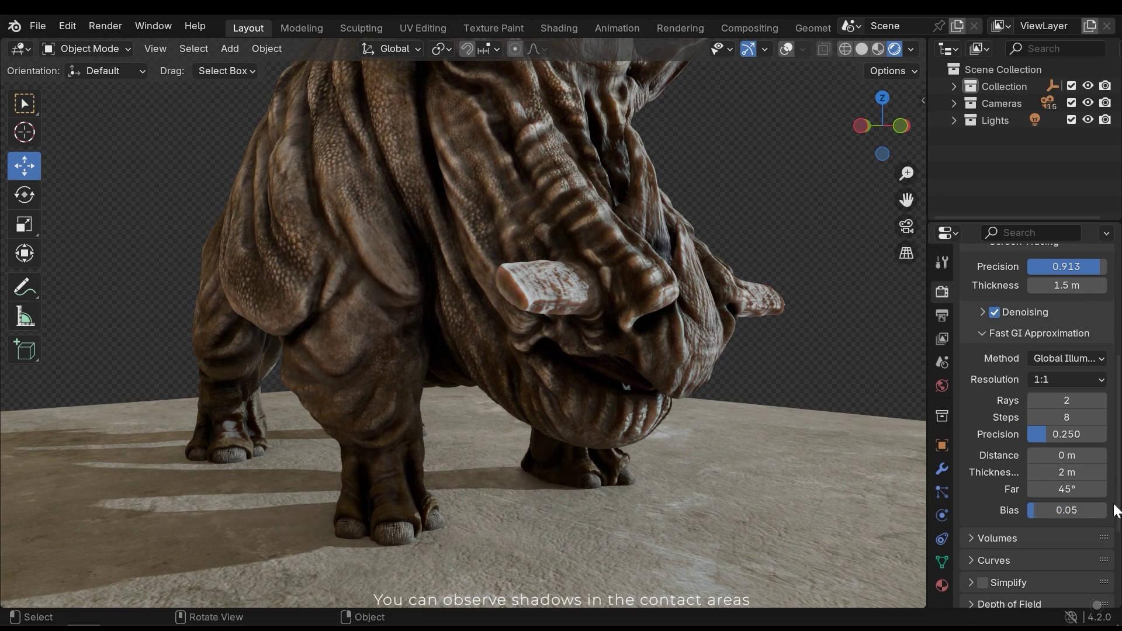
pyautogui.moveTo(1070, 510); pyautogui.dragTo(1113, 511)
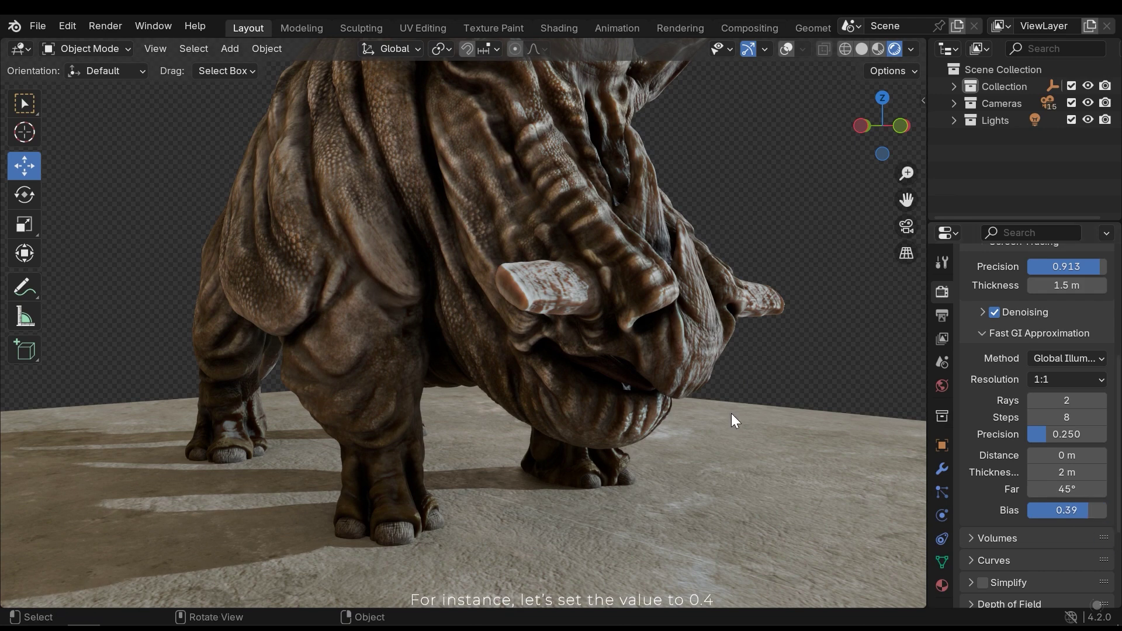
pyautogui.moveTo(731, 413); pyautogui.dragTo(532, 414, button='middle')
pyautogui.moveTo(707, 485); pyautogui.dragTo(420, 308, button='middle')
pyautogui.scroll(3, 451, 417)
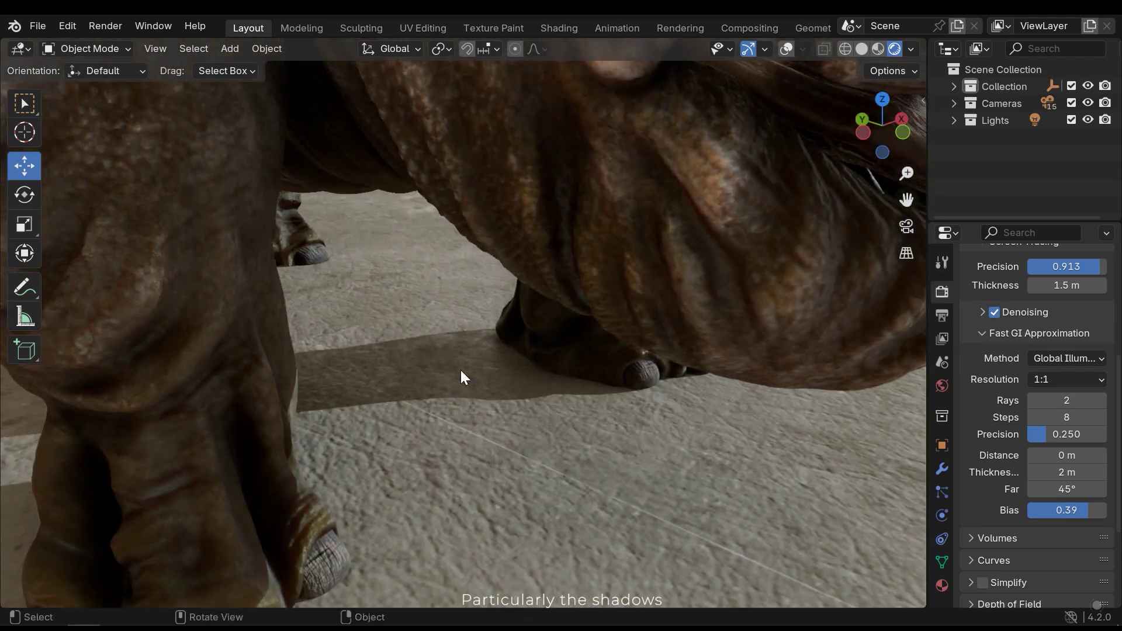
pyautogui.keyDown('ctrl'); pyautogui.moveTo(462, 415); pyautogui.dragTo(443, 341, button='middle'); pyautogui.keyUp('ctrl')
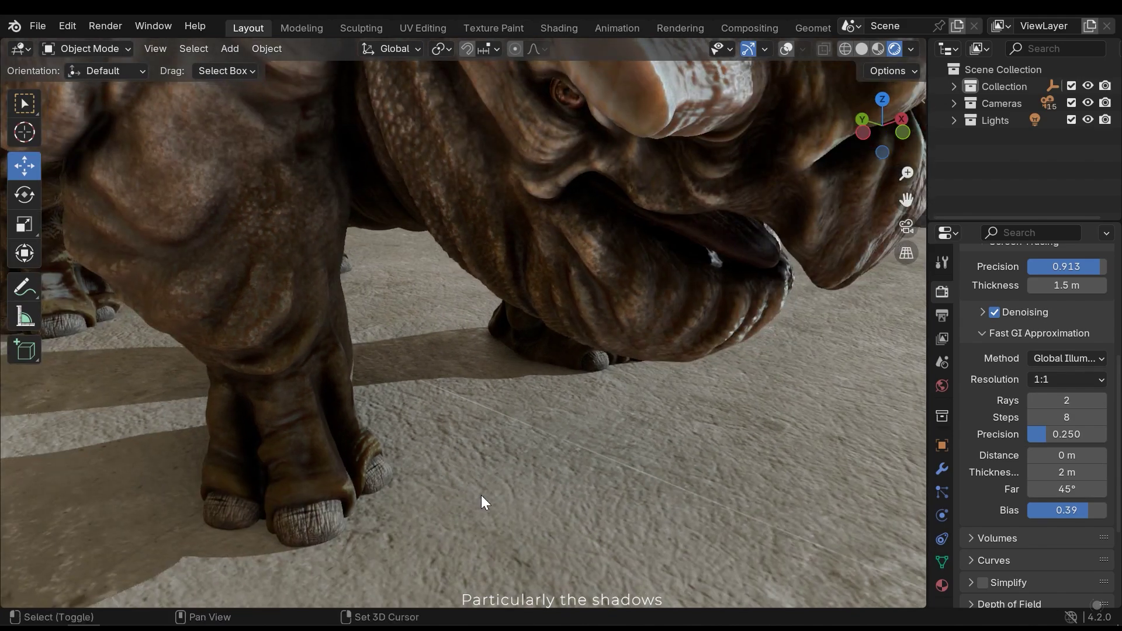
pyautogui.keyDown('ctrl'); pyautogui.moveTo(482, 496); pyautogui.dragTo(494, 449, button='middle'); pyautogui.keyUp('ctrl')
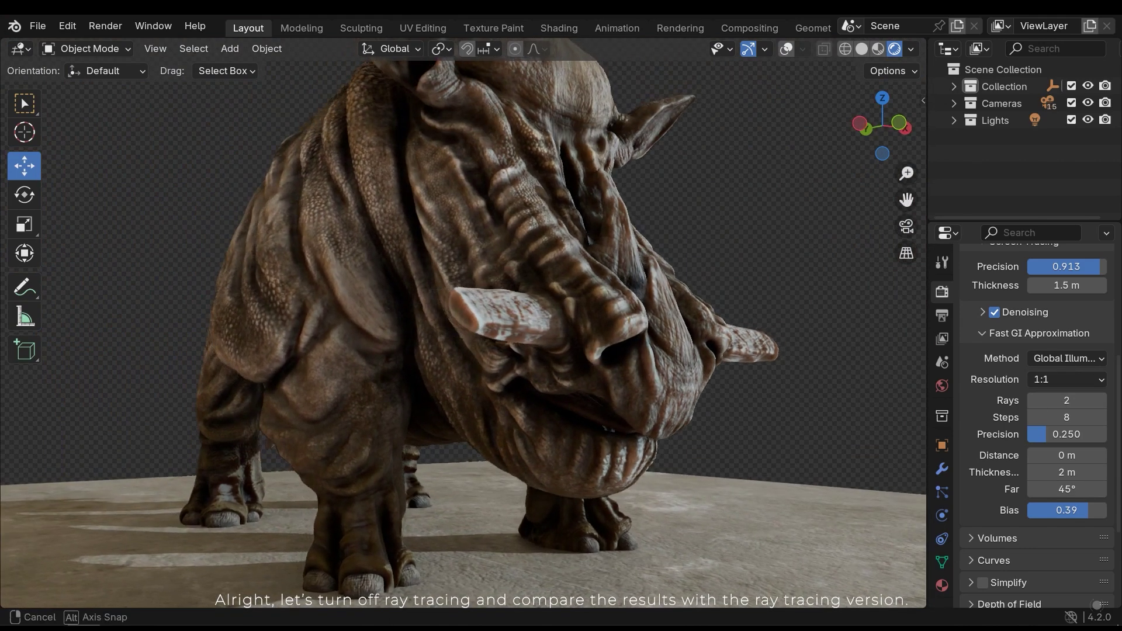
# Step: Compare the creature with raytracing disabled and enabled, leaving raytracing on
pyautogui.scroll(8, 1018, 338)
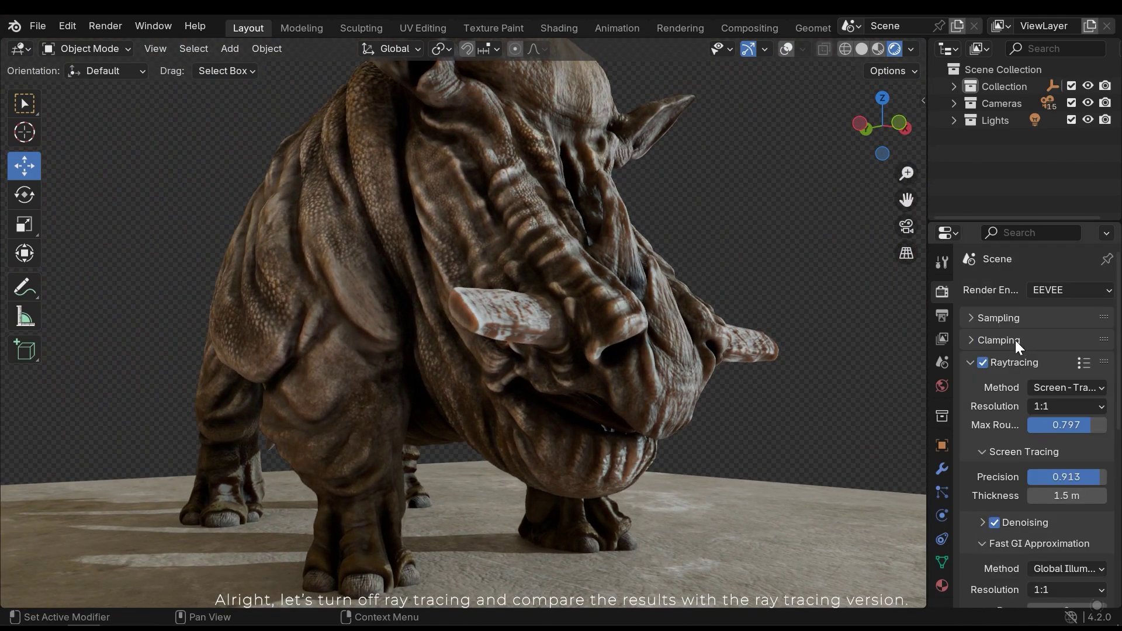
pyautogui.click(985, 365)
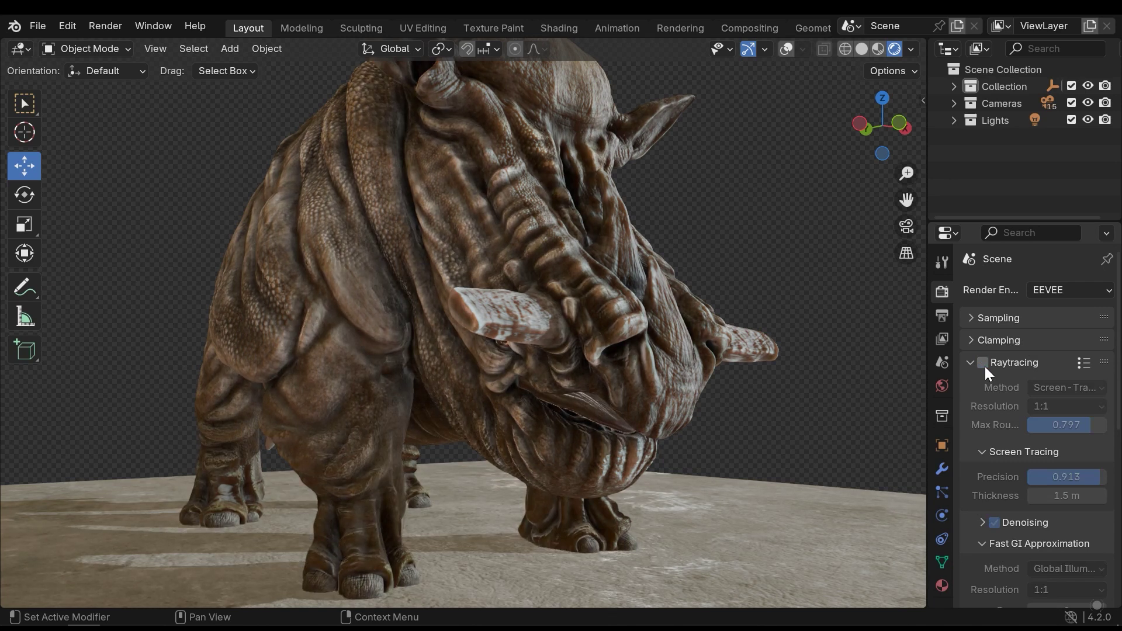
pyautogui.click(984, 363)
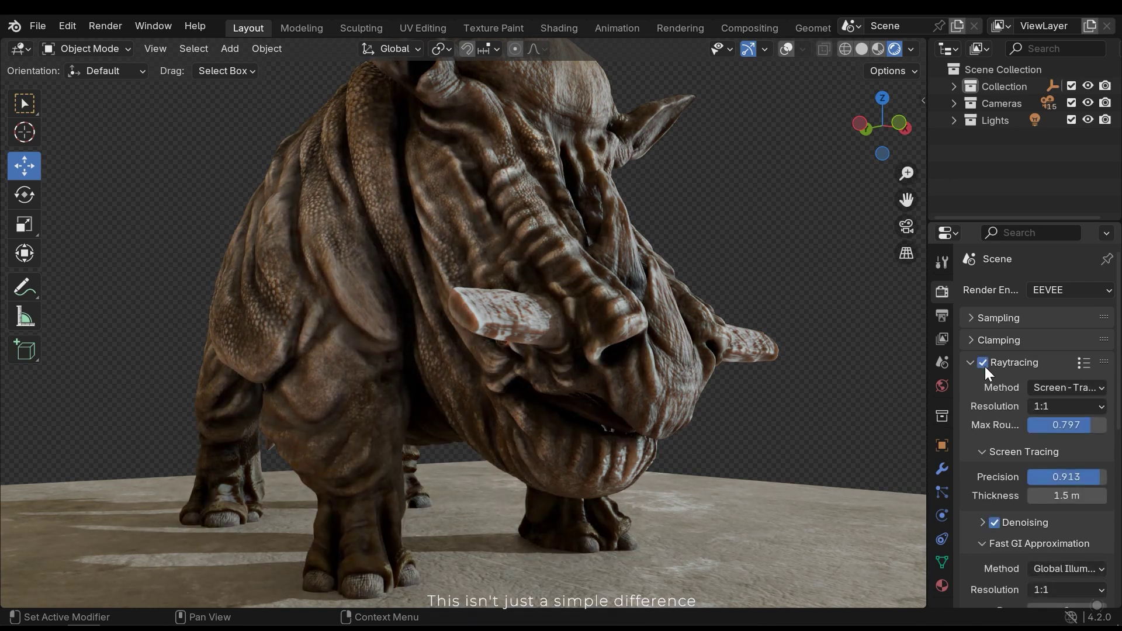
pyautogui.click(984, 363)
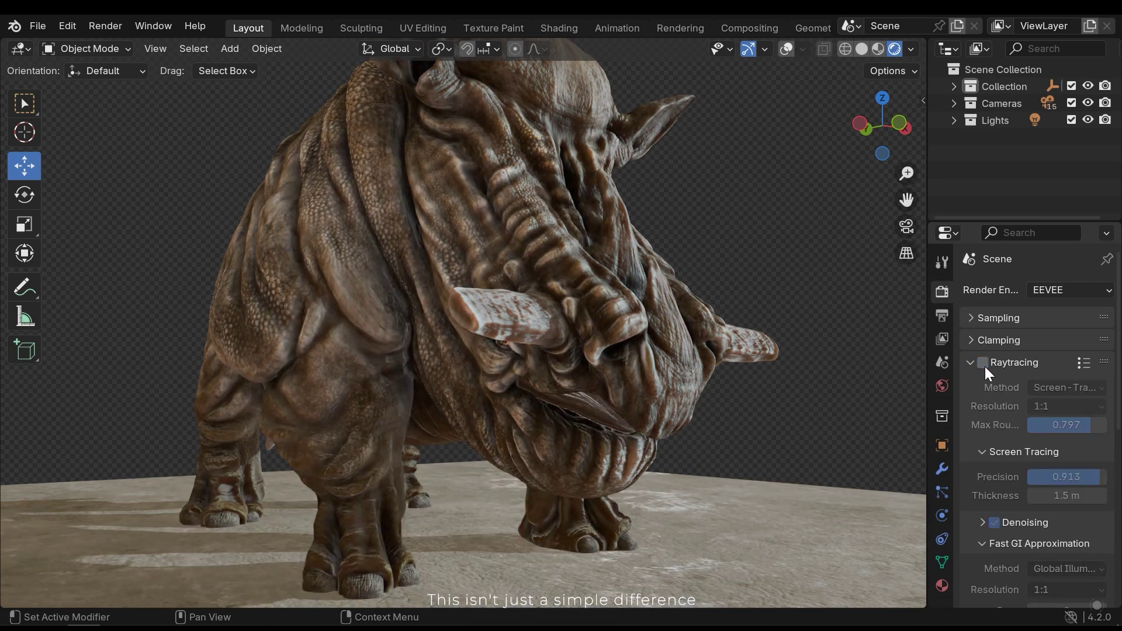
pyautogui.click(983, 364)
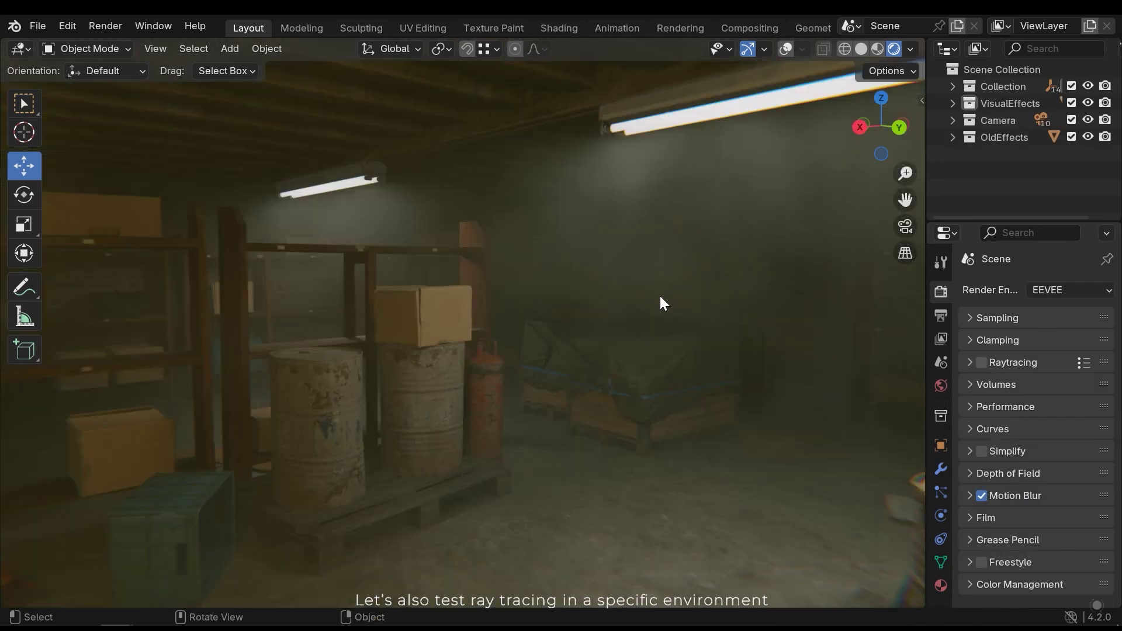
# Step: Enable raytracing in the storage room scene and reveal its settings
pyautogui.moveTo(669, 299); pyautogui.dragTo(651, 319, button='middle')
pyautogui.click(982, 362)
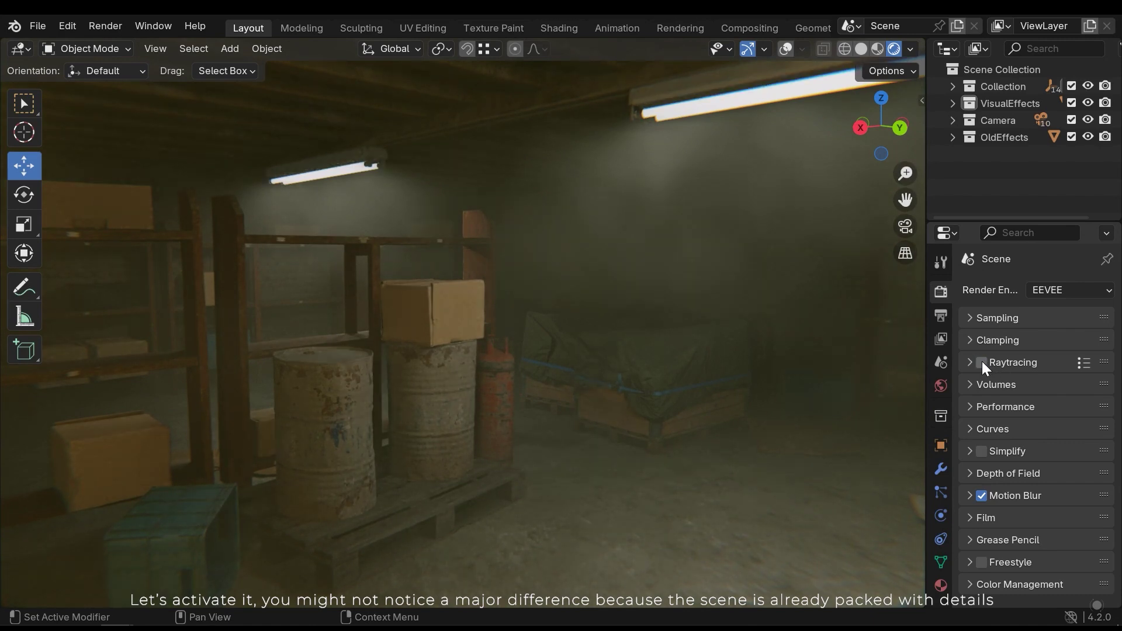
pyautogui.click(1043, 364)
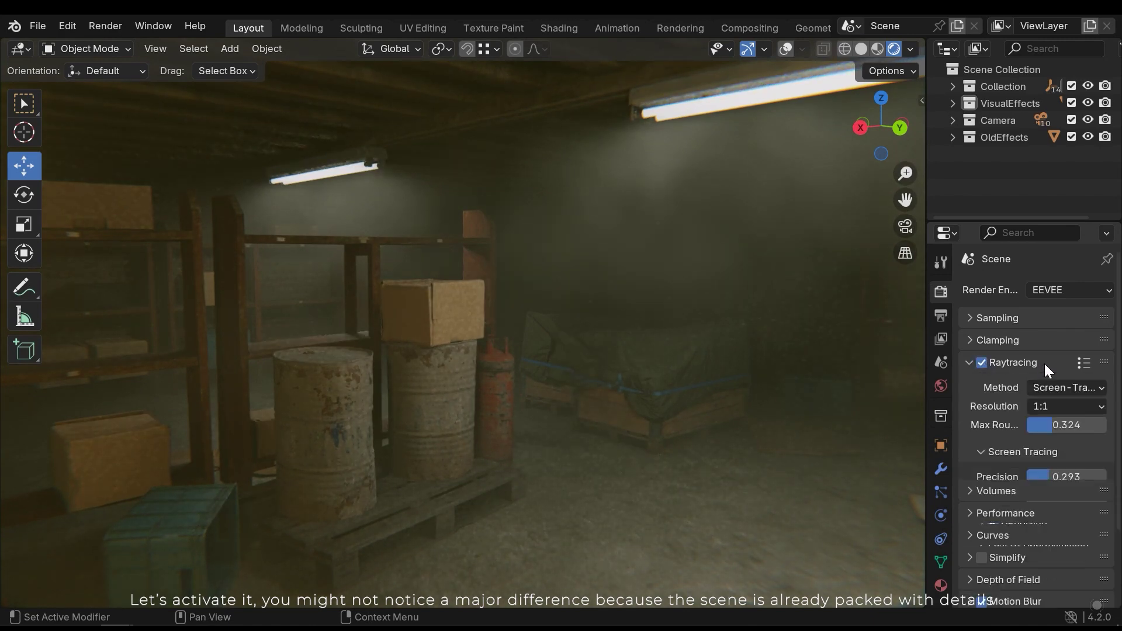
# Step: Set the raytracing max roughness to 0.791 and the screen tracing precision to 0.883
pyautogui.scroll(-2, 1093, 418)
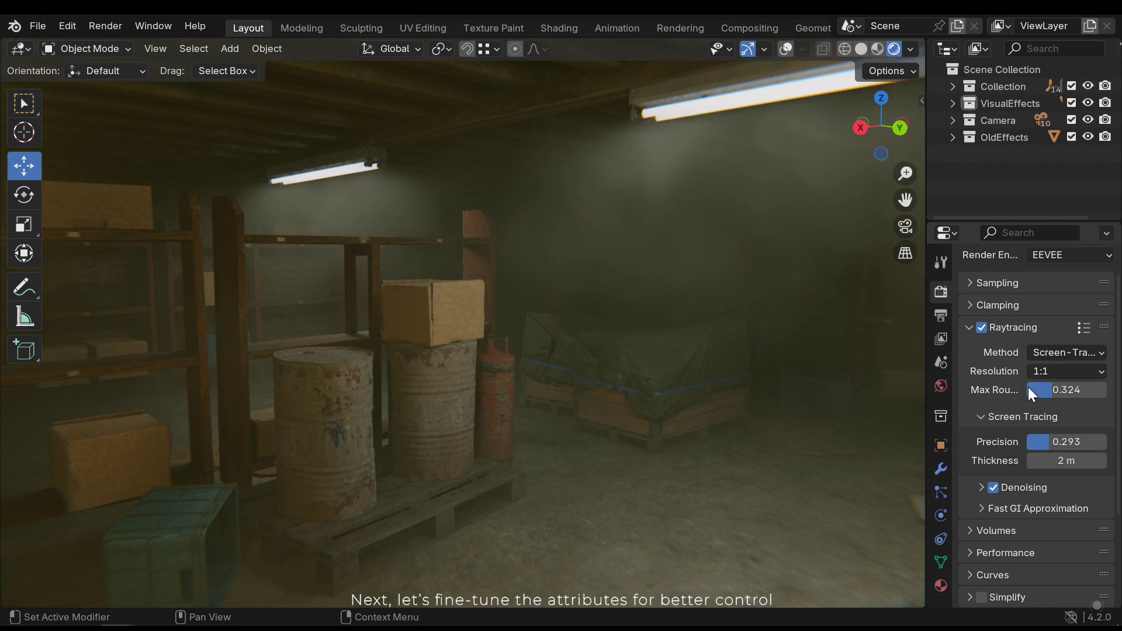
pyautogui.moveTo(1054, 389); pyautogui.dragTo(1090, 390)
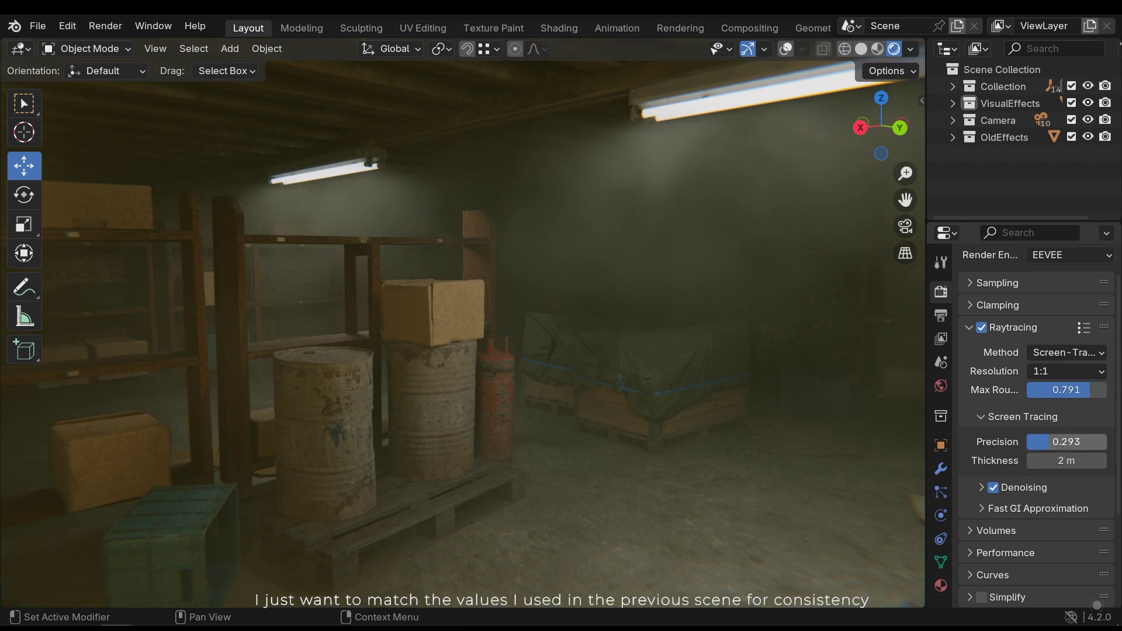
pyautogui.moveTo(1067, 442); pyautogui.dragTo(1097, 442)
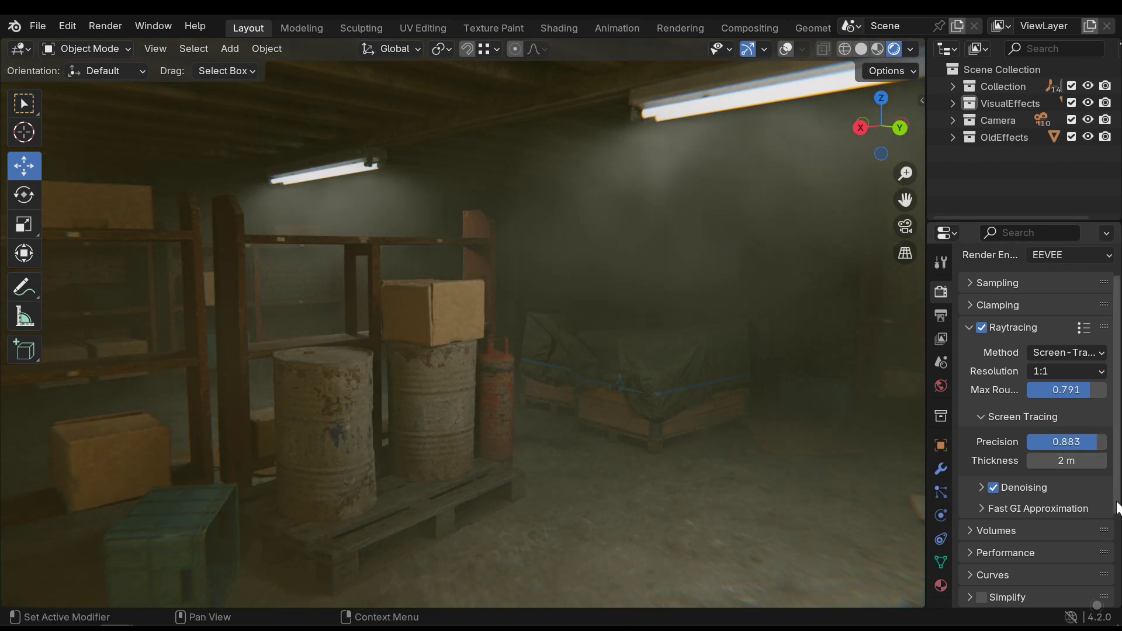
# Step: Reveal the Fast GI approximation settings and set their resolution to 1:1
pyautogui.scroll(-2, 1087, 494)
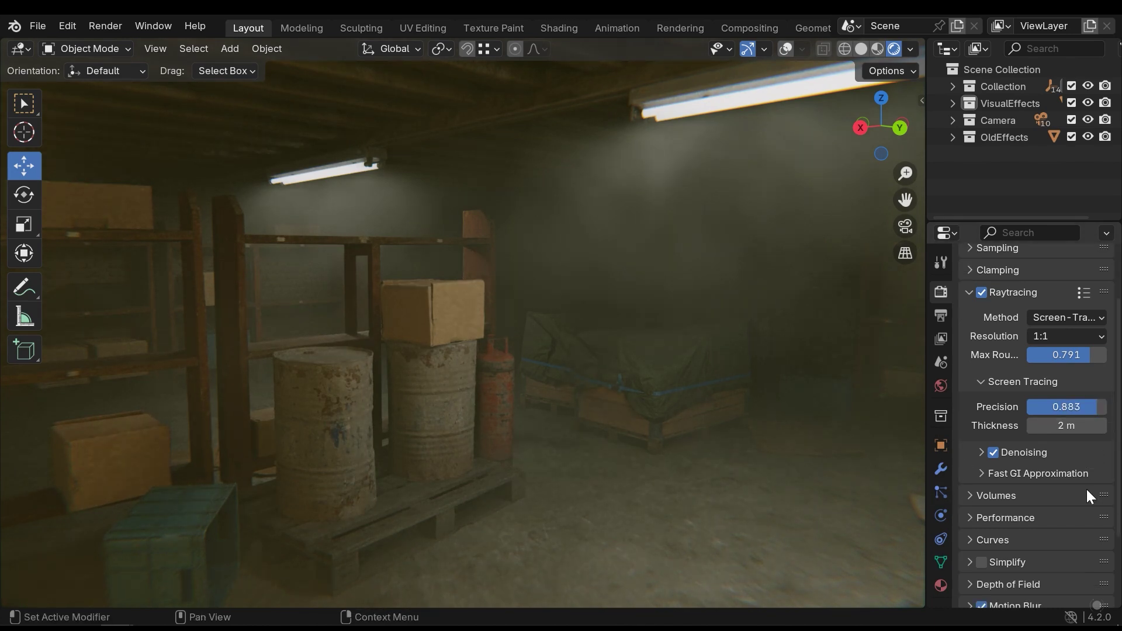
pyautogui.click(1043, 473)
pyautogui.scroll(-4, 1072, 475)
pyautogui.click(1052, 449)
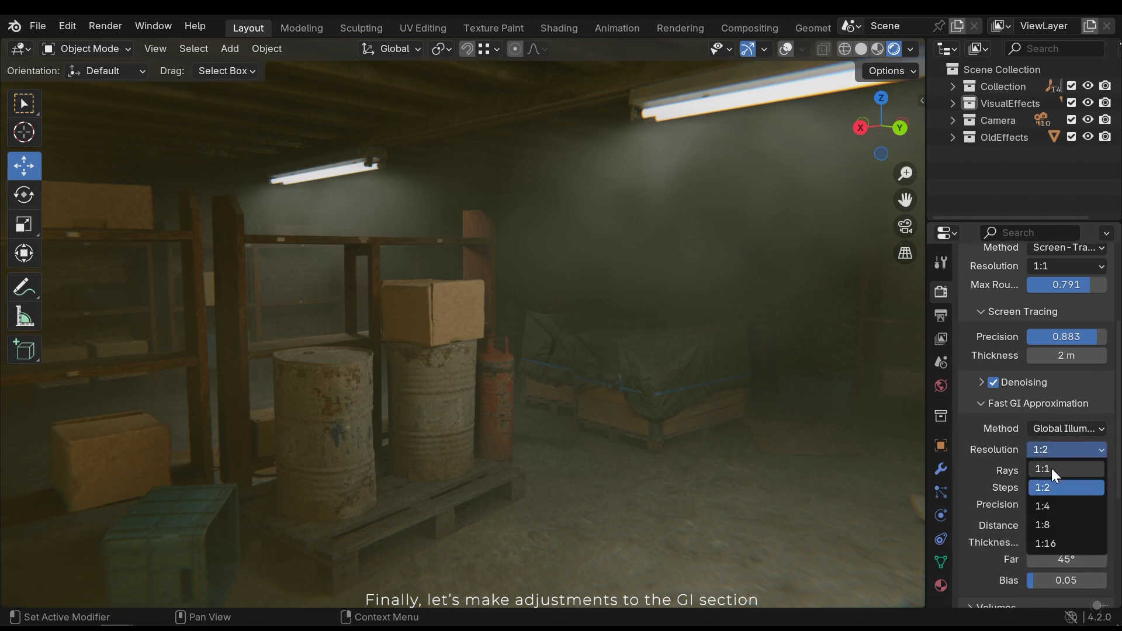
pyautogui.click(1051, 468)
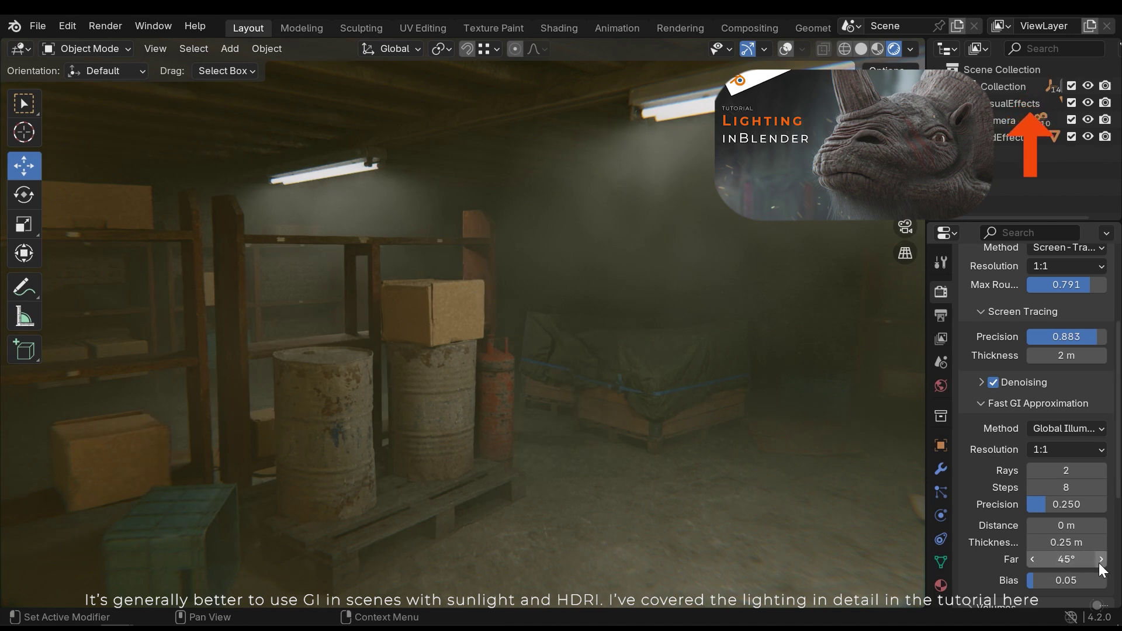
# Step: Set the Fast GI near thickness to 5 m and the bias to about 0.34
pyautogui.doubleClick(1067, 543)
pyautogui.write('5')
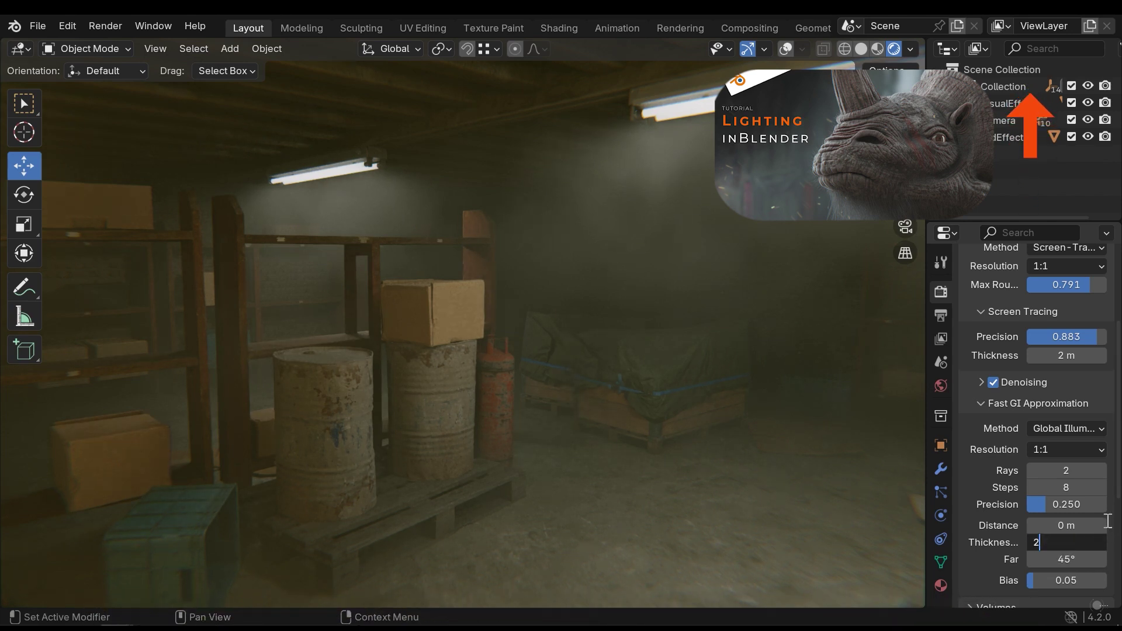
pyautogui.press('Return')
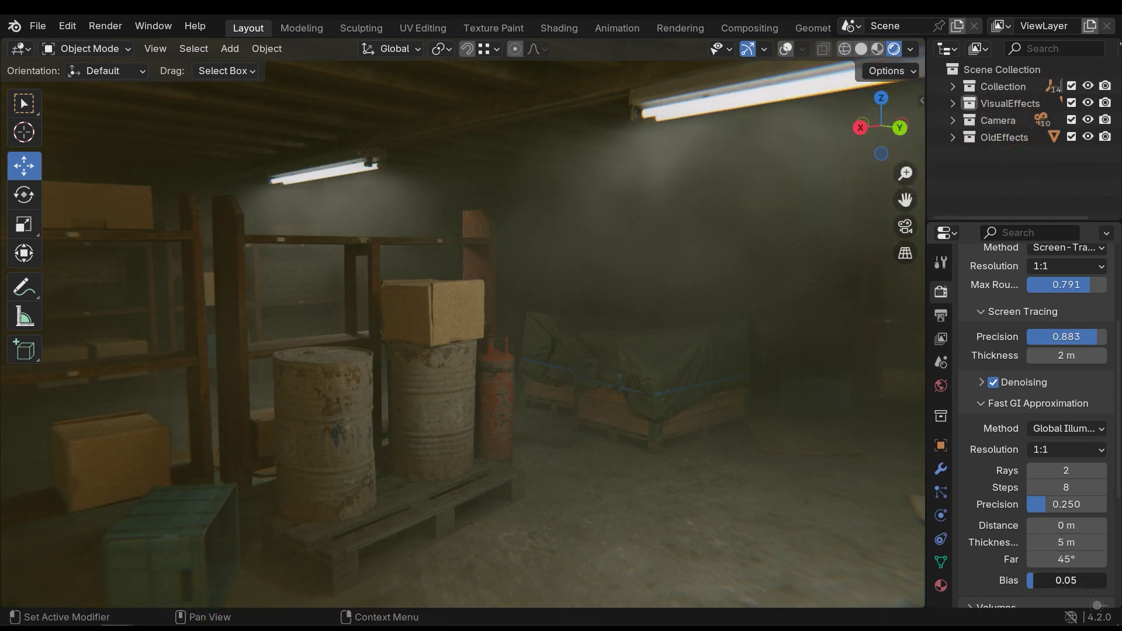
pyautogui.moveTo(1052, 581); pyautogui.dragTo(1084, 581)
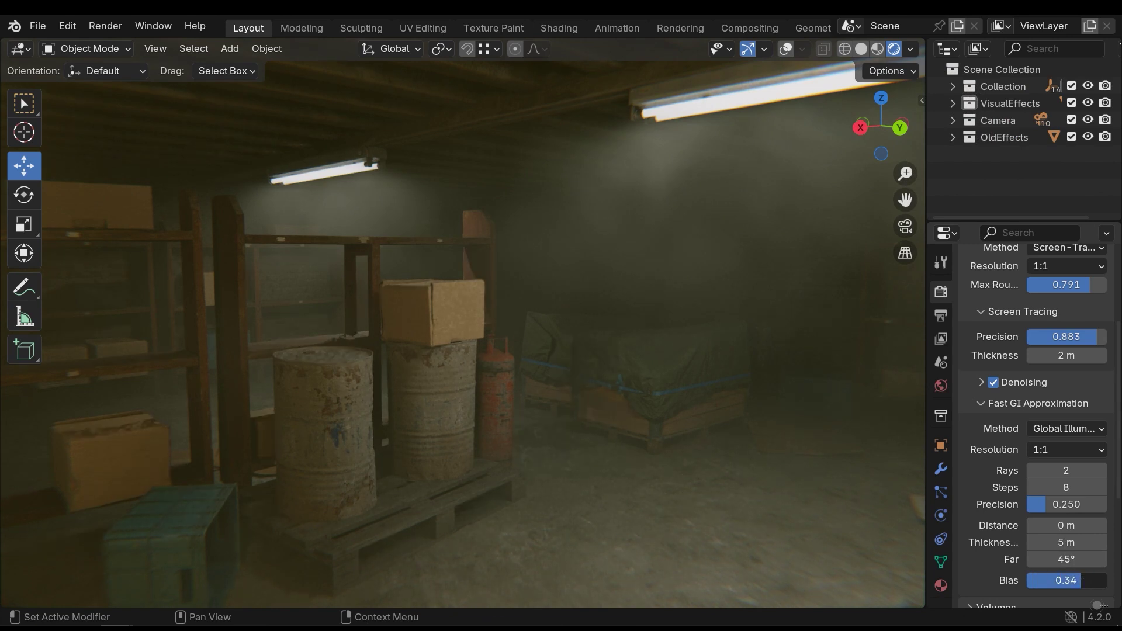
# Step: Collapse the Fast GI settings and compare the wooden pallet up close with raytracing disabled and enabled
pyautogui.click(1023, 404)
pyautogui.keyDown('ctrl'); pyautogui.moveTo(703, 454); pyautogui.dragTo(572, 368, button='middle'); pyautogui.keyUp('ctrl')
pyautogui.scroll(1, 572, 378)
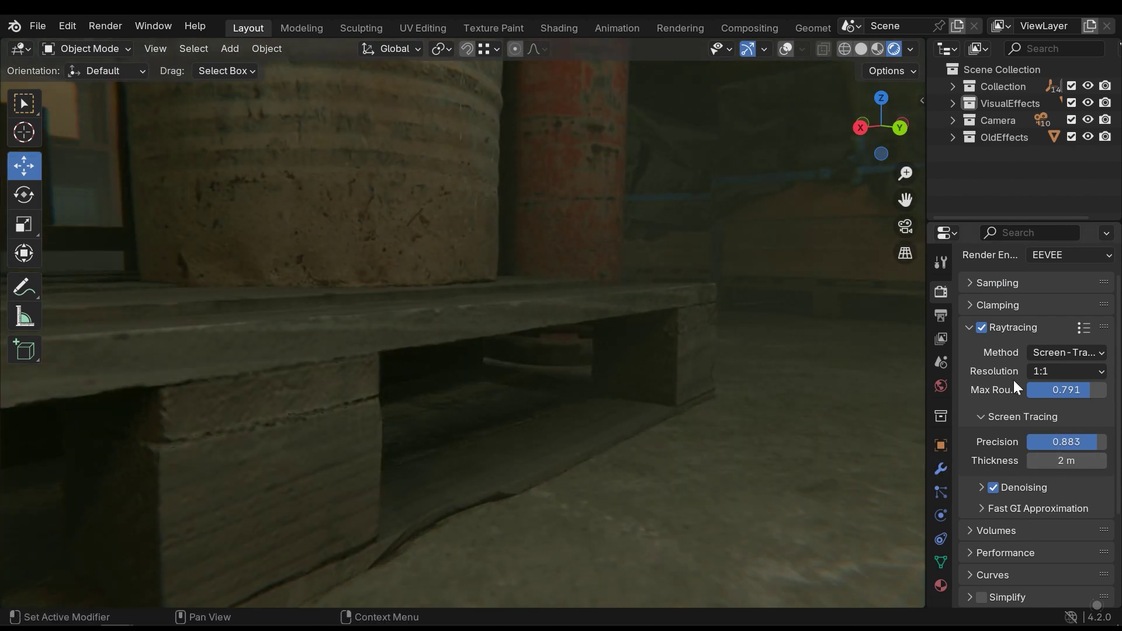
pyautogui.click(983, 328)
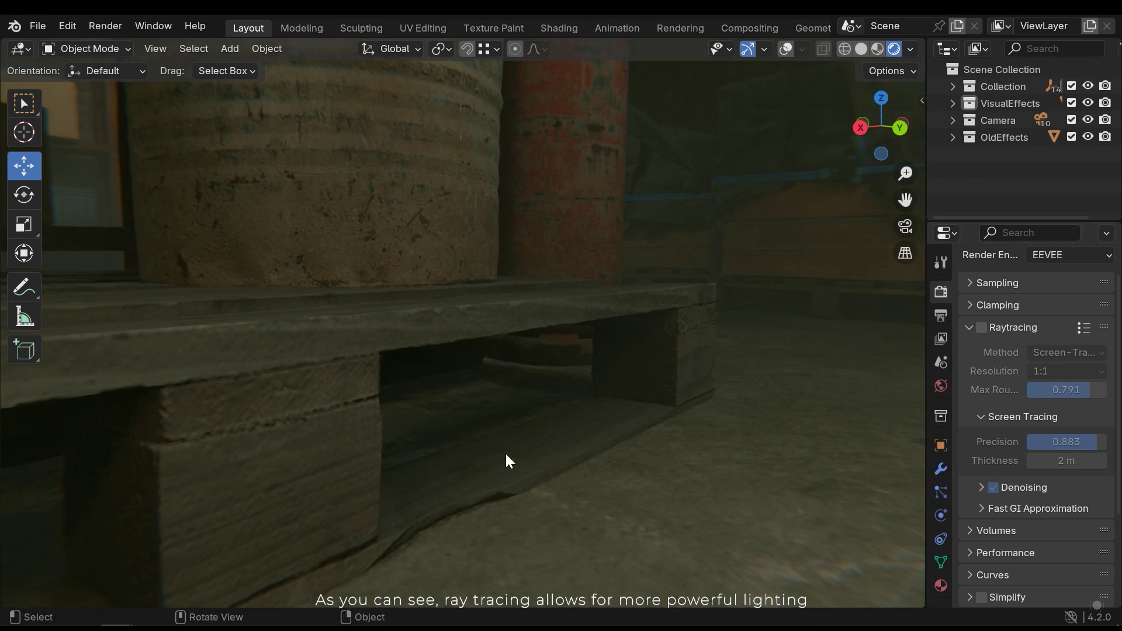
pyautogui.click(983, 327)
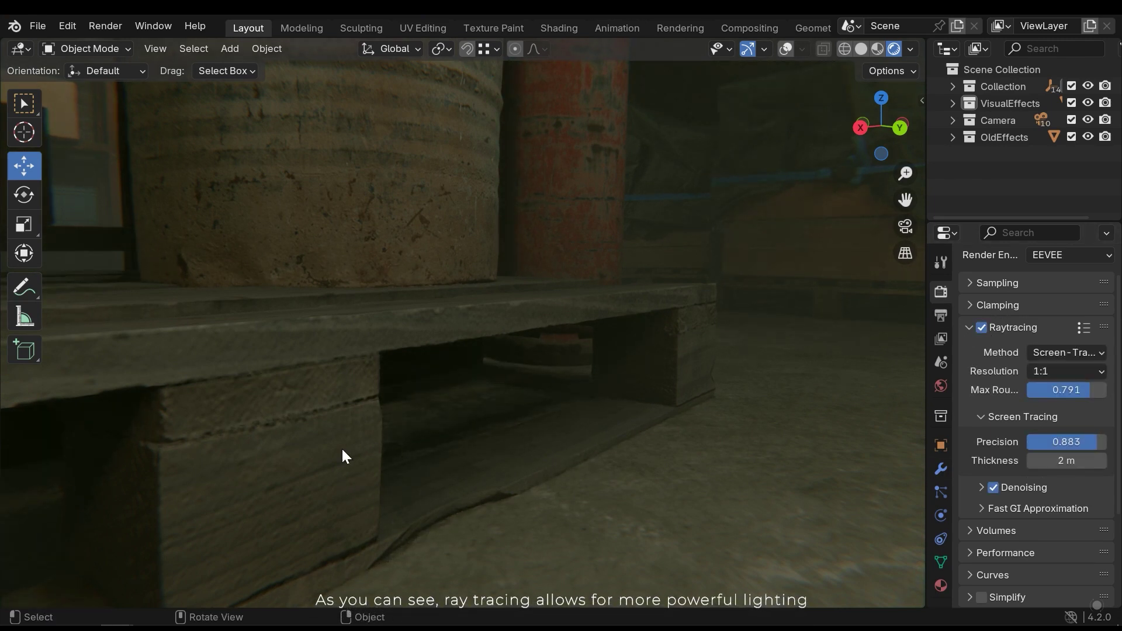
# Step: Compare the red cylinder and covered crates with raytracing disabled and enabled
pyautogui.keyDown('shift'); pyautogui.moveTo(636, 390); pyautogui.dragTo(484, 419, button='middle'); pyautogui.keyUp('shift')
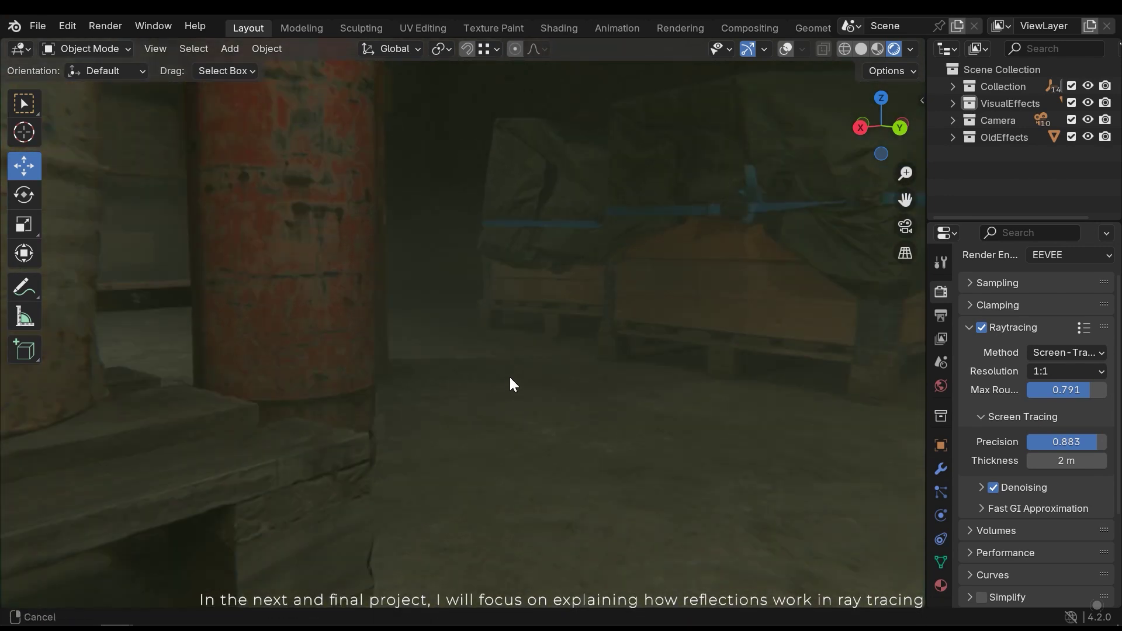
pyautogui.click(981, 328)
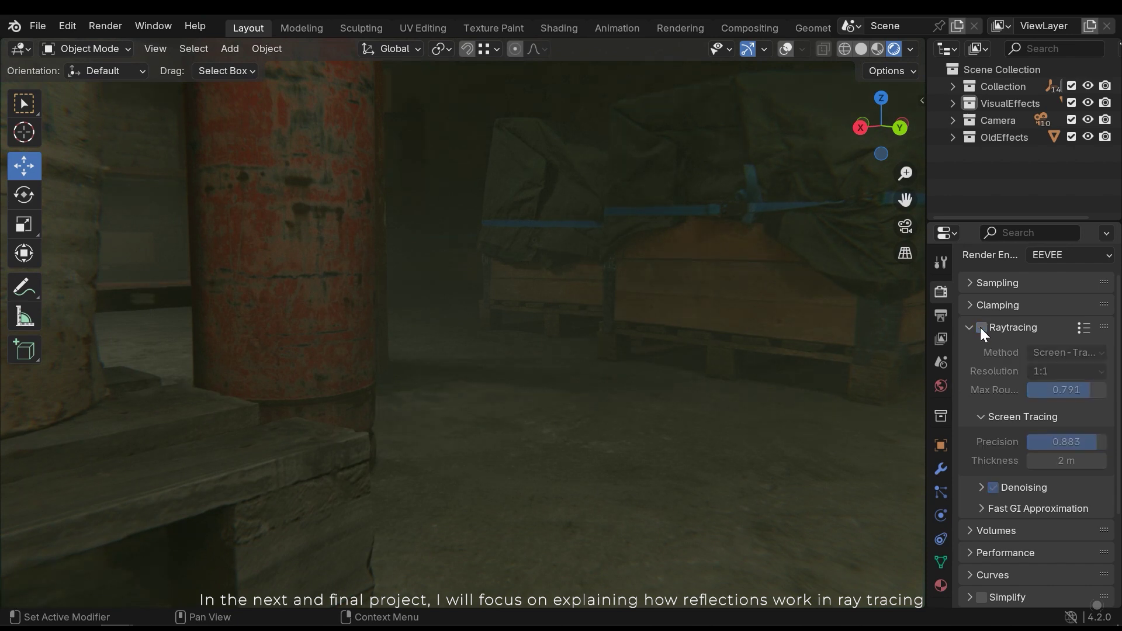
pyautogui.click(981, 328)
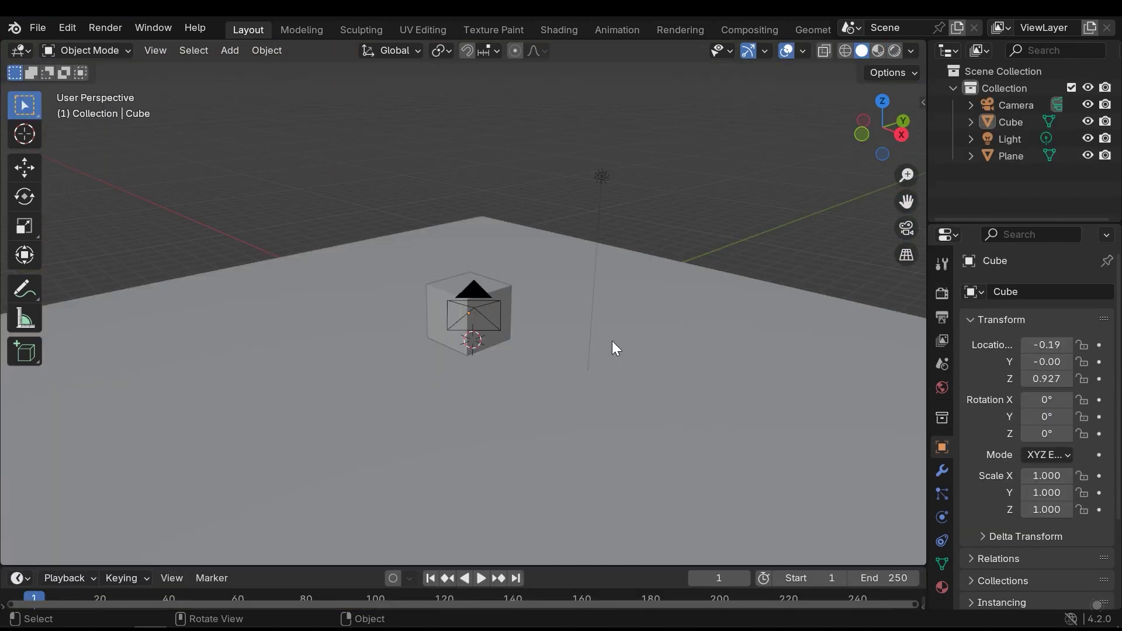
# Step: Switch the cube scene to rendered shading with the render settings shown, and hide the viewport overlays
pyautogui.moveTo(612, 341)
pyautogui.mouseDown(button='middle')
pyautogui.moveTo(497, 361)
pyautogui.moveTo(683, 348)
pyautogui.moveTo(391, 354)
pyautogui.moveTo(407, 349)
pyautogui.moveTo(503, 391)
pyautogui.mouseUp(button='middle')
pyautogui.press('z')
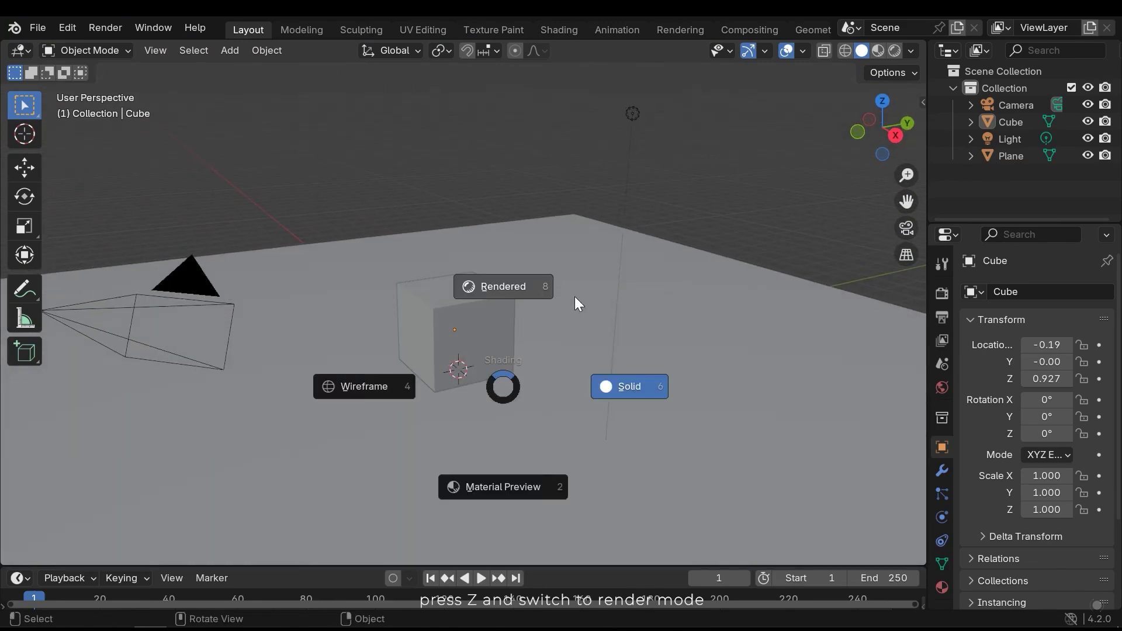
pyautogui.click(576, 300)
pyautogui.click(942, 293)
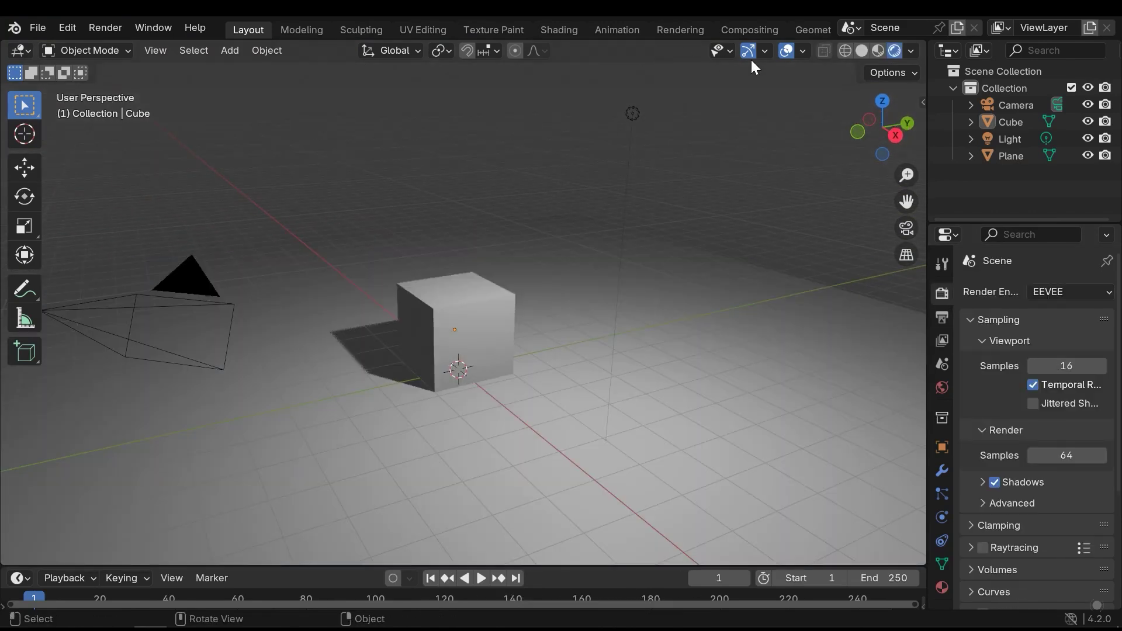
pyautogui.click(787, 51)
pyautogui.moveTo(412, 444); pyautogui.dragTo(518, 400, button='middle')
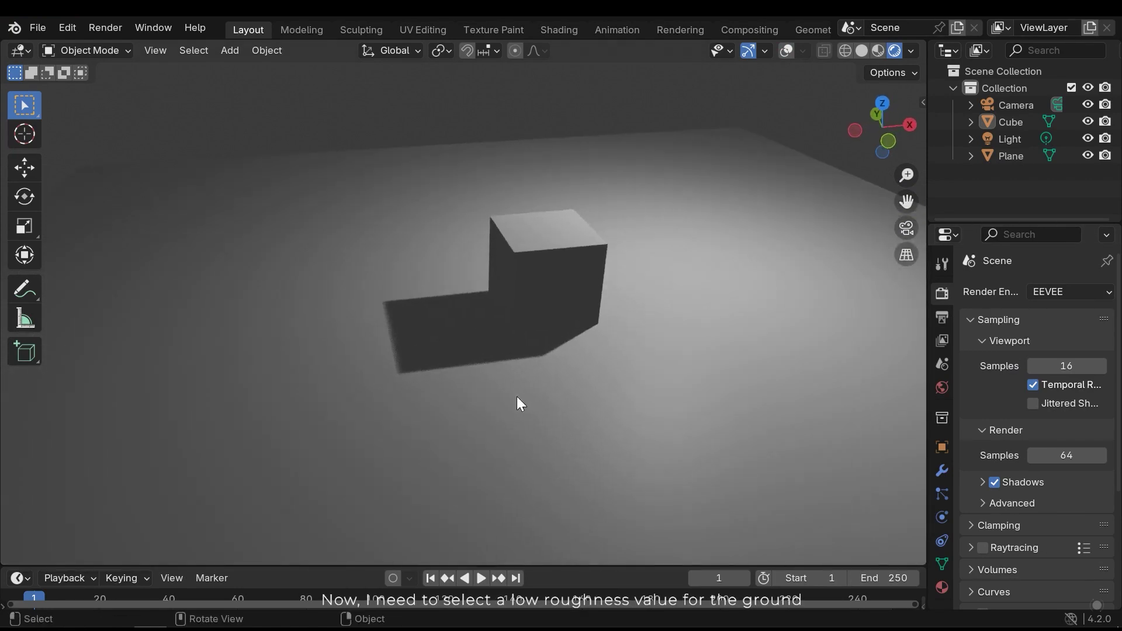
# Step: Select the ground plane, enlarge the timeline area below the viewport and change it to a Shader Editor
pyautogui.click(594, 436)
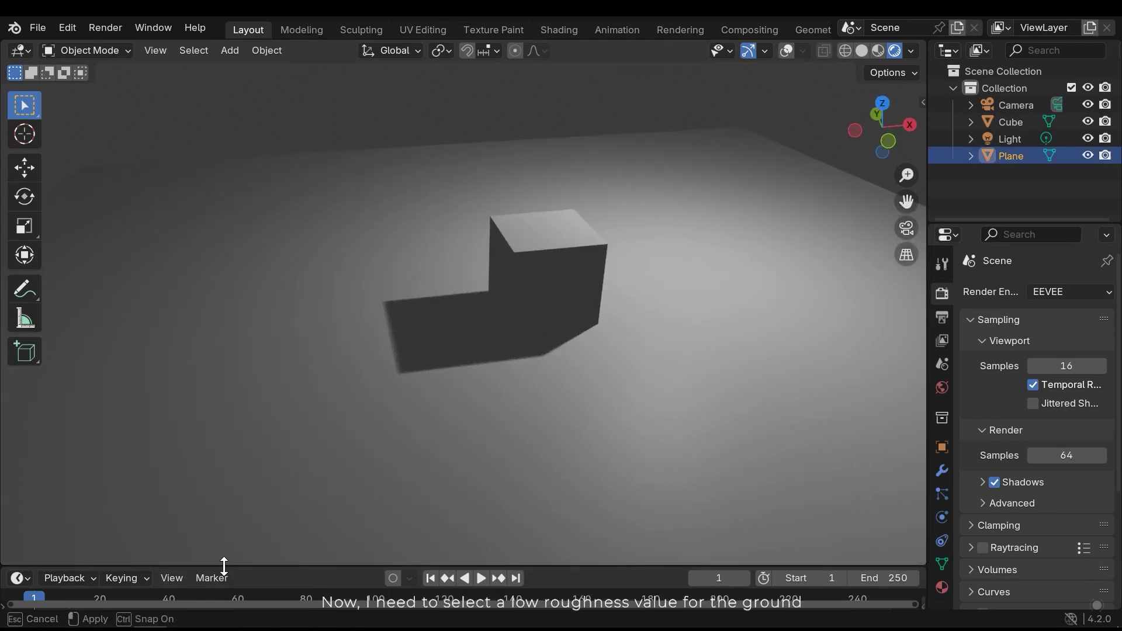
pyautogui.moveTo(223, 567); pyautogui.dragTo(210, 422)
pyautogui.click(21, 424)
pyautogui.click(23, 425)
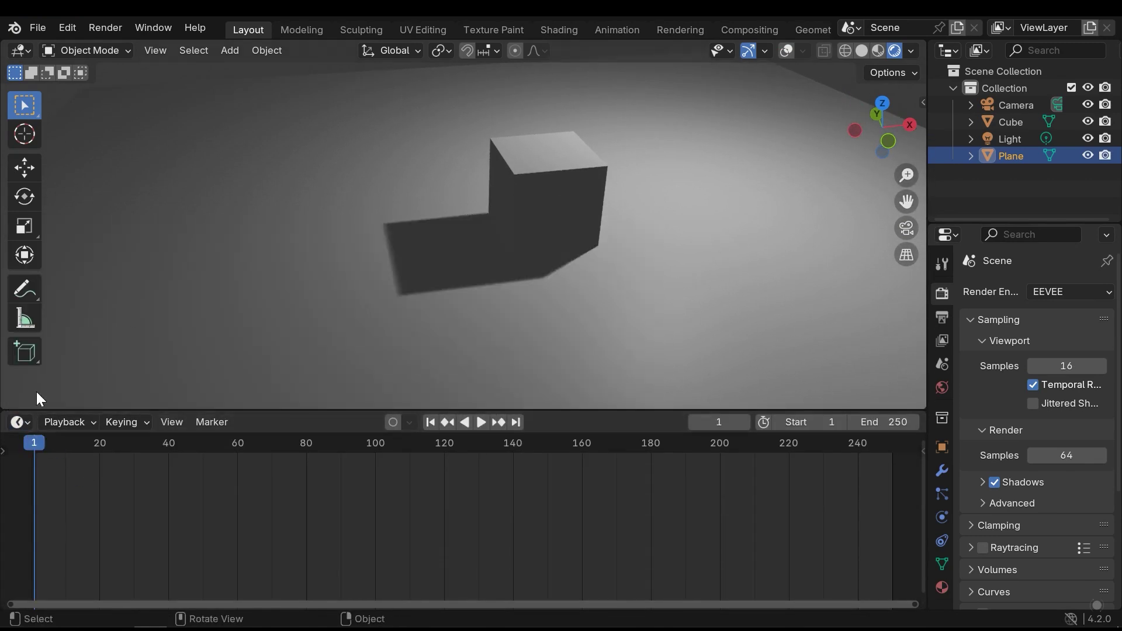
pyautogui.click(21, 423)
pyautogui.click(59, 366)
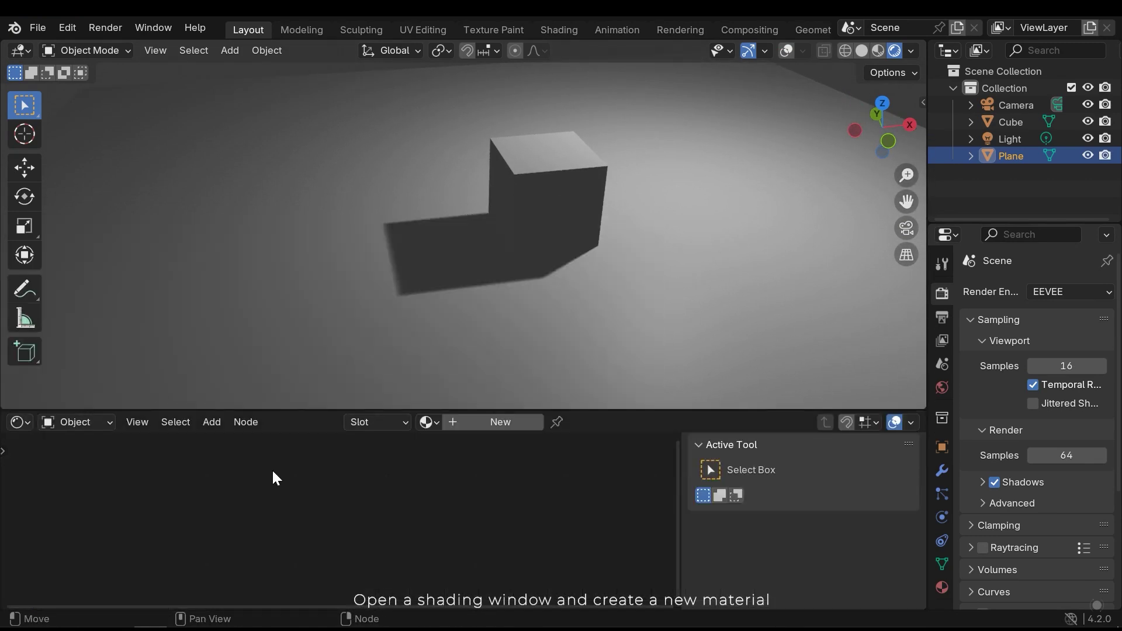
# Step: Create a new material for the ground plane and lower its Principled BSDF roughness to about 0.035
pyautogui.click(521, 423)
pyautogui.scroll(8, 354, 535)
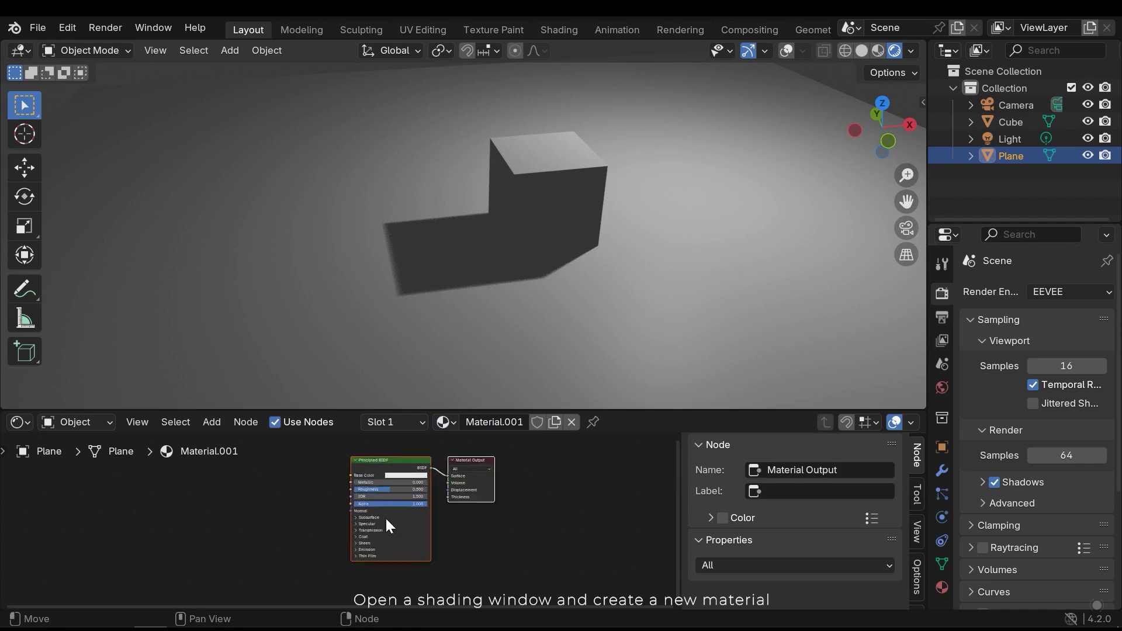
pyautogui.moveTo(403, 479); pyautogui.dragTo(375, 478)
pyautogui.scroll(4, 668, 285)
# Step: Enable raytracing in the render settings with the cube and its shadow viewed from a lower, closer angle
pyautogui.moveTo(507, 279); pyautogui.dragTo(526, 309, button='middle')
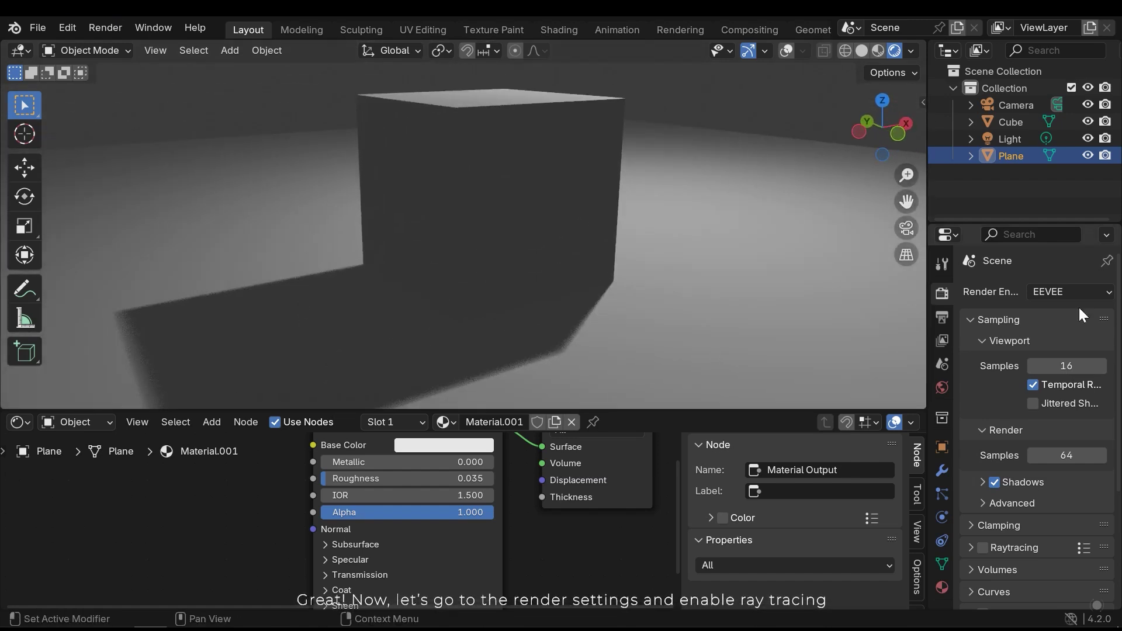
pyautogui.scroll(-2, 1022, 483)
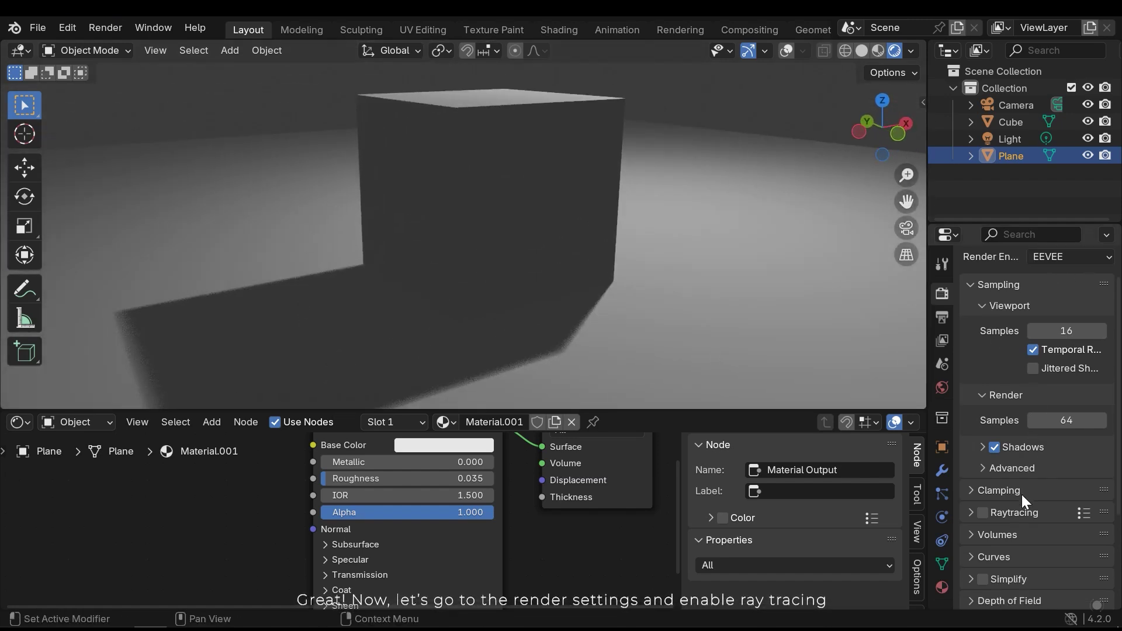
pyautogui.click(982, 513)
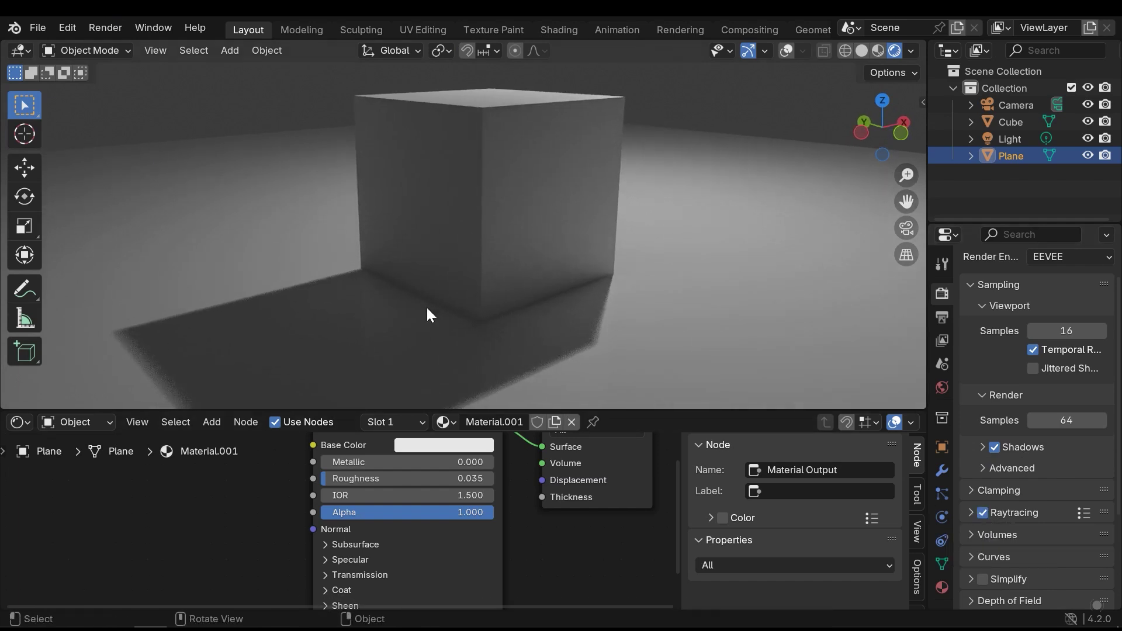
# Step: Compare the cube's reflection on the ground up close with raytracing disabled and enabled
pyautogui.moveTo(431, 313); pyautogui.dragTo(605, 222, button='middle')
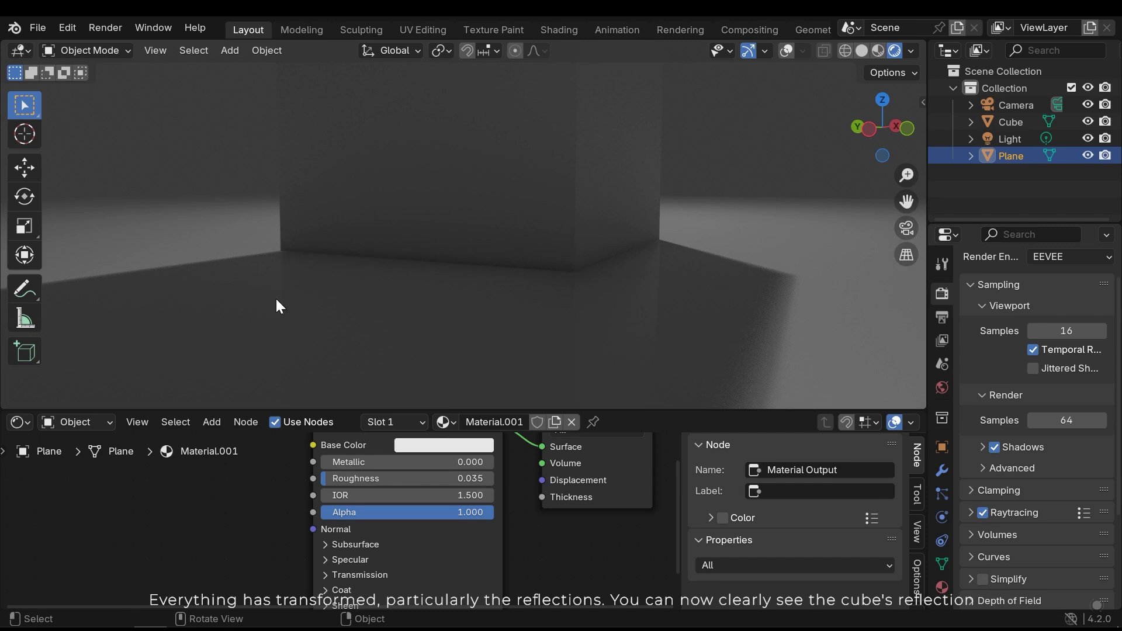
pyautogui.click(983, 513)
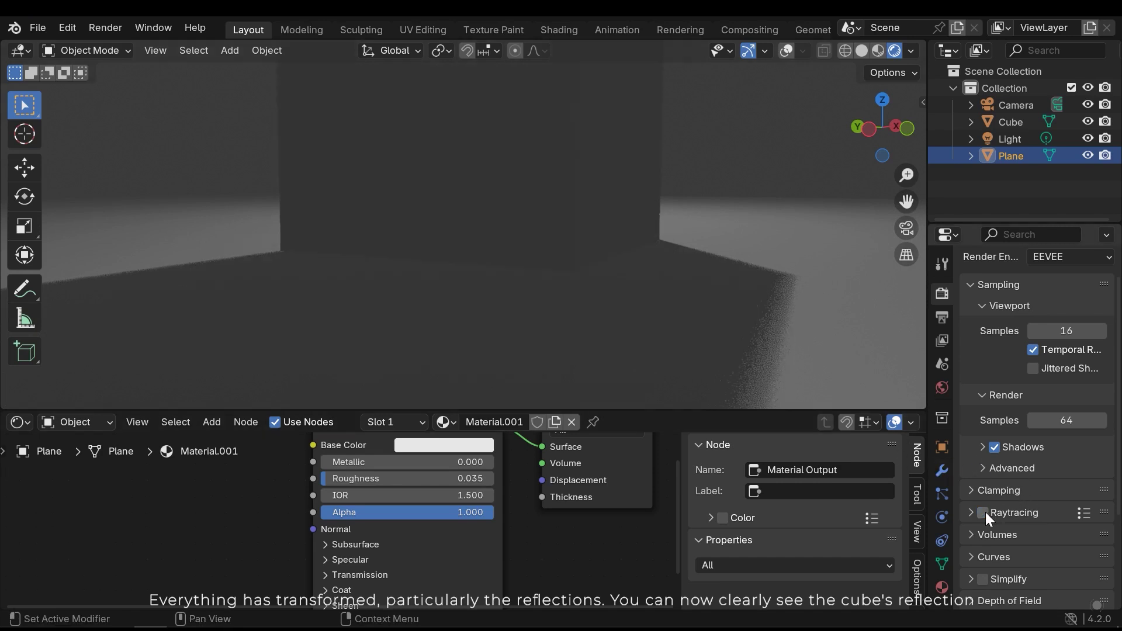
pyautogui.click(983, 513)
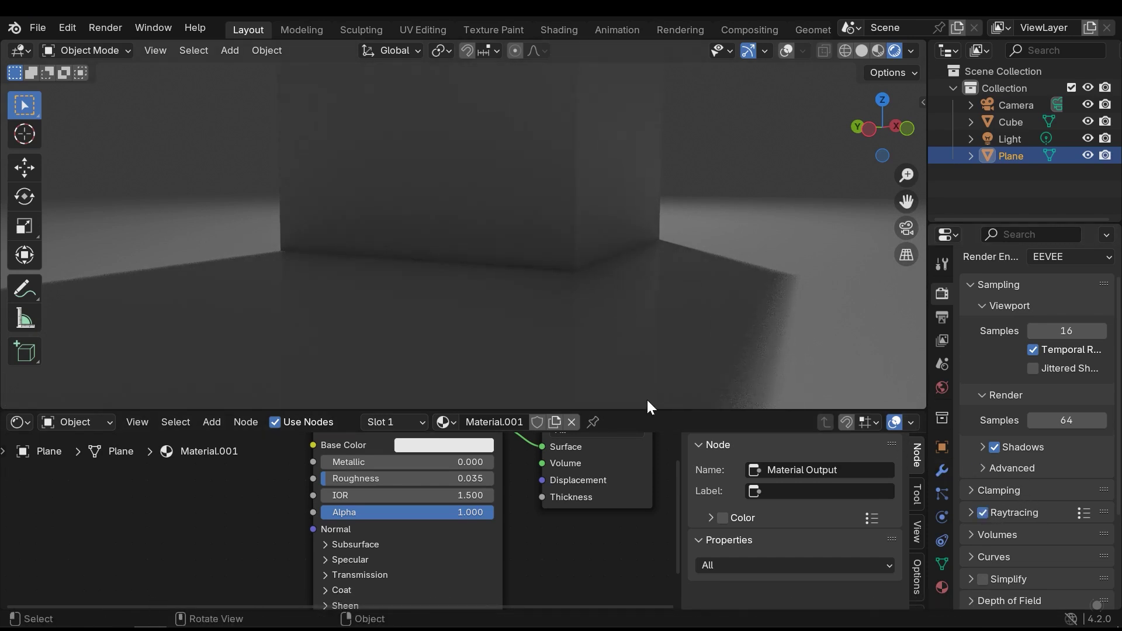
# Step: Expand the raytracing settings to review the method, resolution, max roughness and screen tracing options
pyautogui.scroll(-3, 1025, 456)
pyautogui.click(1024, 450)
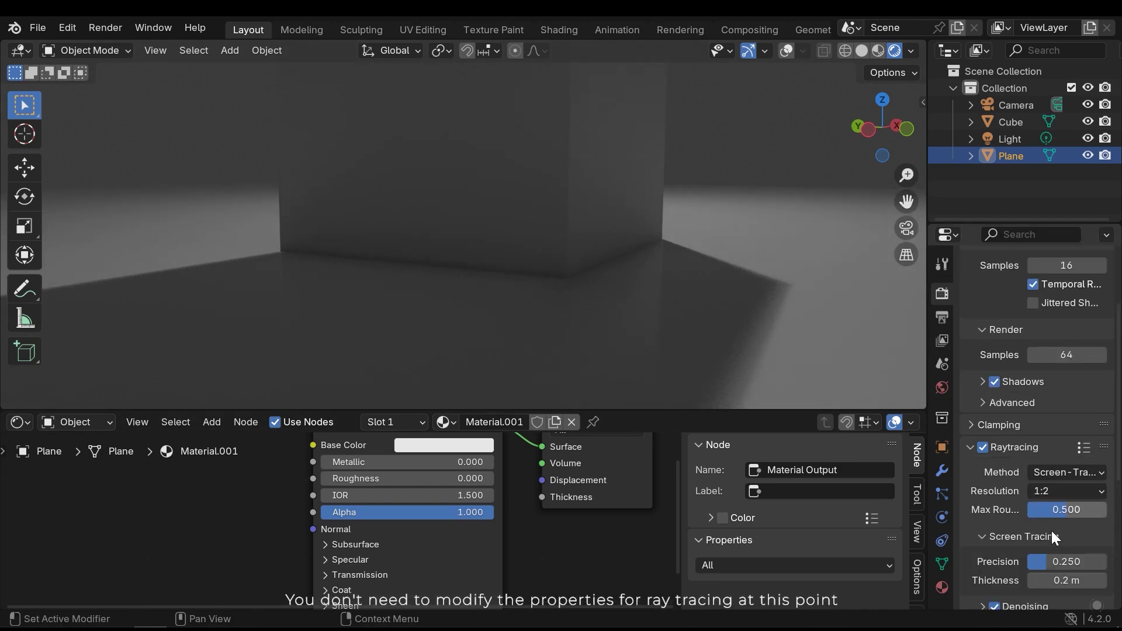
pyautogui.scroll(-2, 1053, 521)
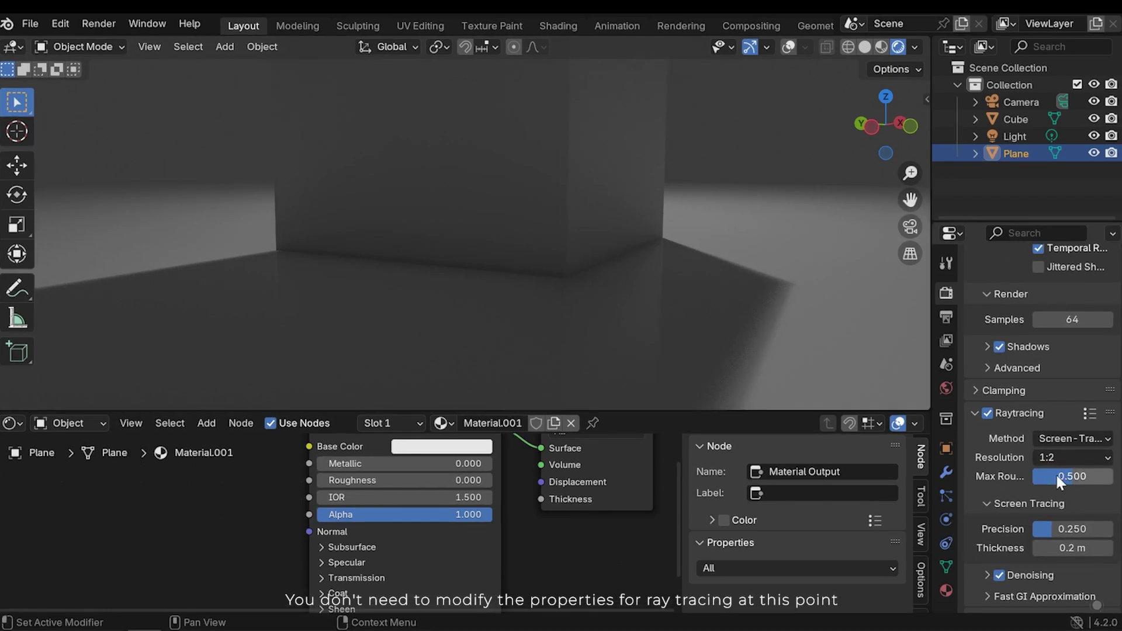